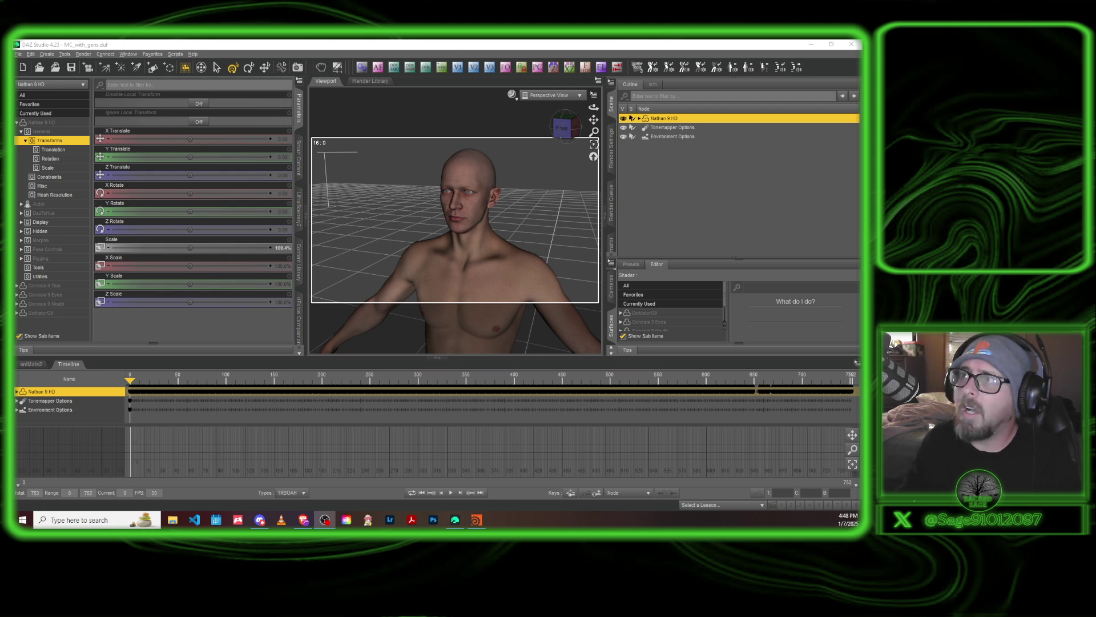
Step: Expand the Nathan 9 HD figure in the scene and examine the surface settings of Genesis 9 Tear
{"action": "left_click", "coordinate": [639, 118]}
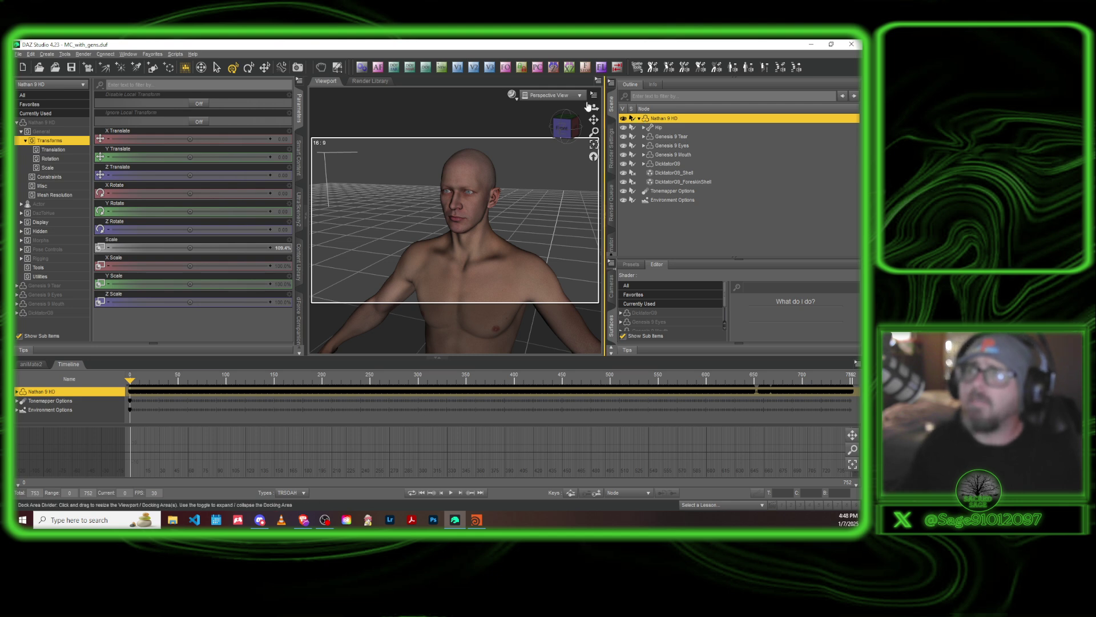
{"action": "left_click_drag", "start_coordinate": [561, 128], "coordinate": [568, 128]}
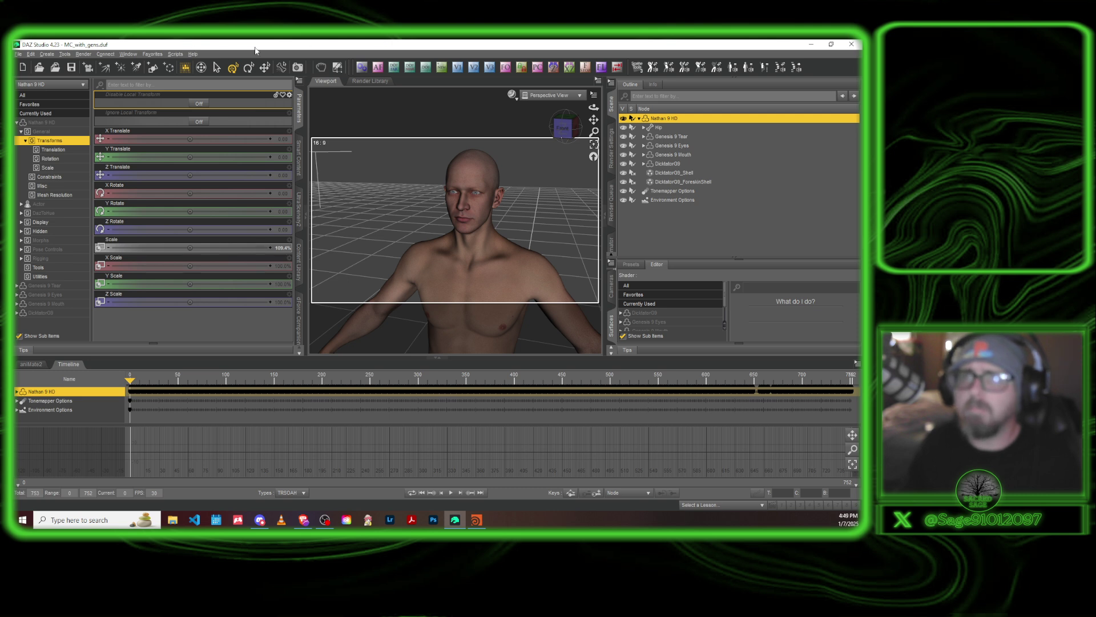
{"action": "left_click", "coordinate": [684, 137]}
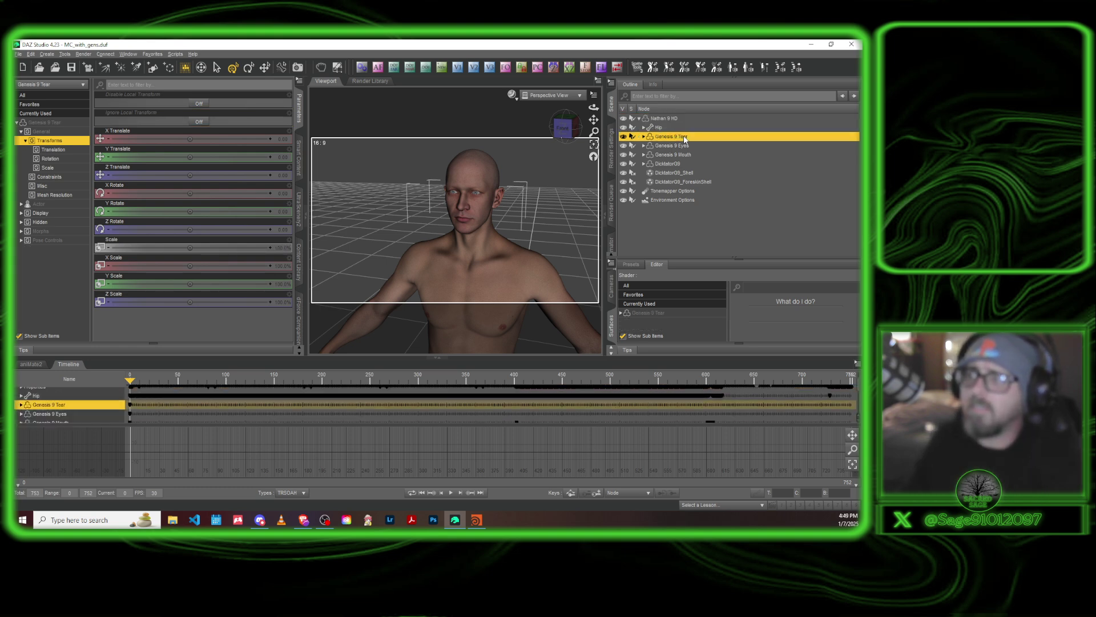
{"action": "left_click", "coordinate": [648, 312]}
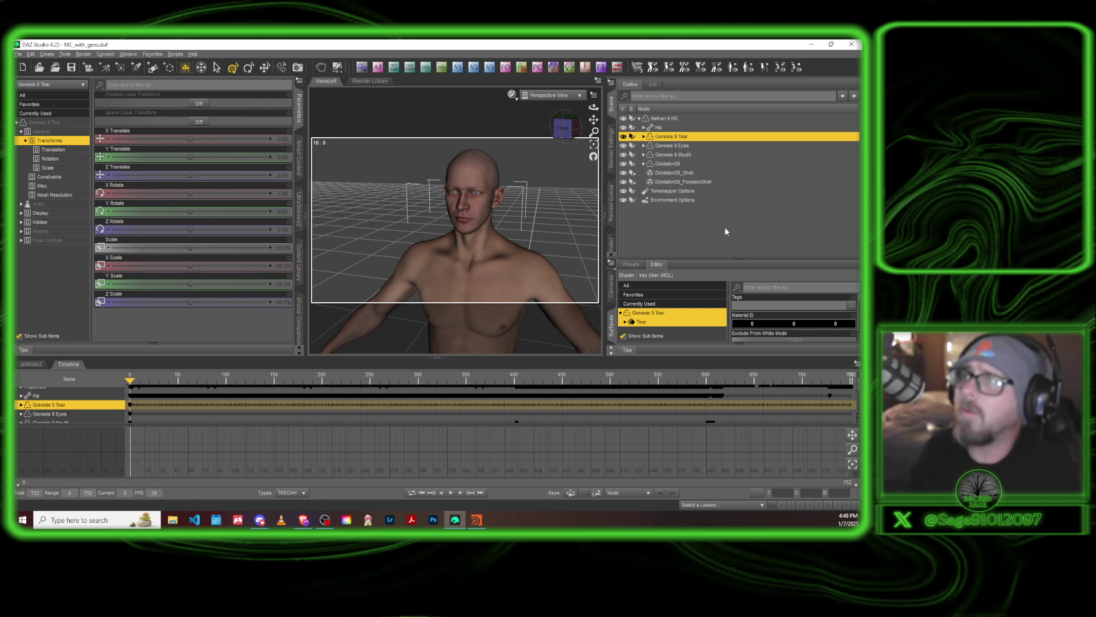
{"action": "scroll", "coordinate": [782, 323], "scroll_direction": "down", "scroll_amount": 10}
{"action": "scroll", "coordinate": [782, 323], "scroll_direction": "down", "scroll_amount": 10}
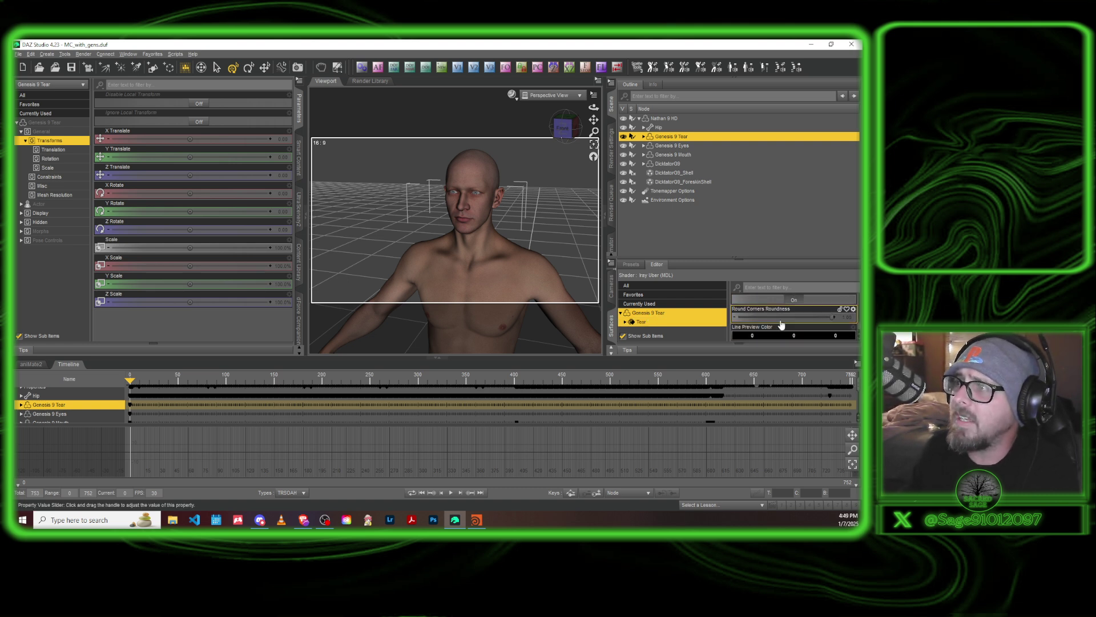
{"action": "scroll", "coordinate": [779, 319], "scroll_direction": "down", "scroll_amount": 10}
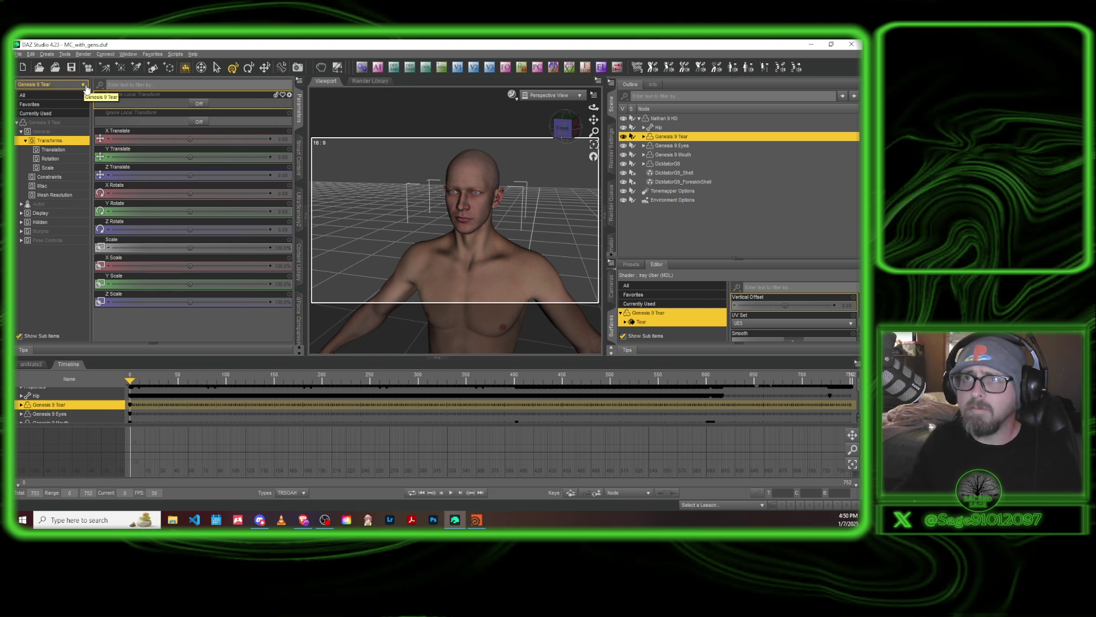
Step: Show the desktop and point out the Houdini Projects, Houdini To UE5 and Daz to Hue Characters folders
{"action": "left_click", "coordinate": [816, 45]}
{"action": "left_click", "coordinate": [816, 46]}
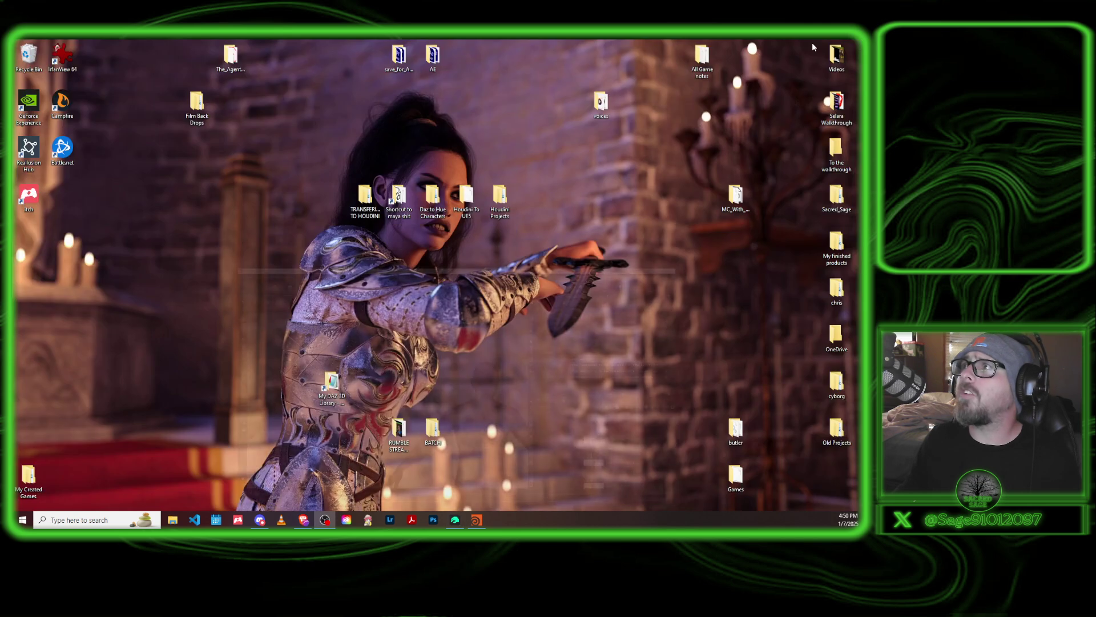
{"action": "left_click_drag", "start_coordinate": [334, 181], "coordinate": [558, 246]}
{"action": "left_click", "coordinate": [510, 216]}
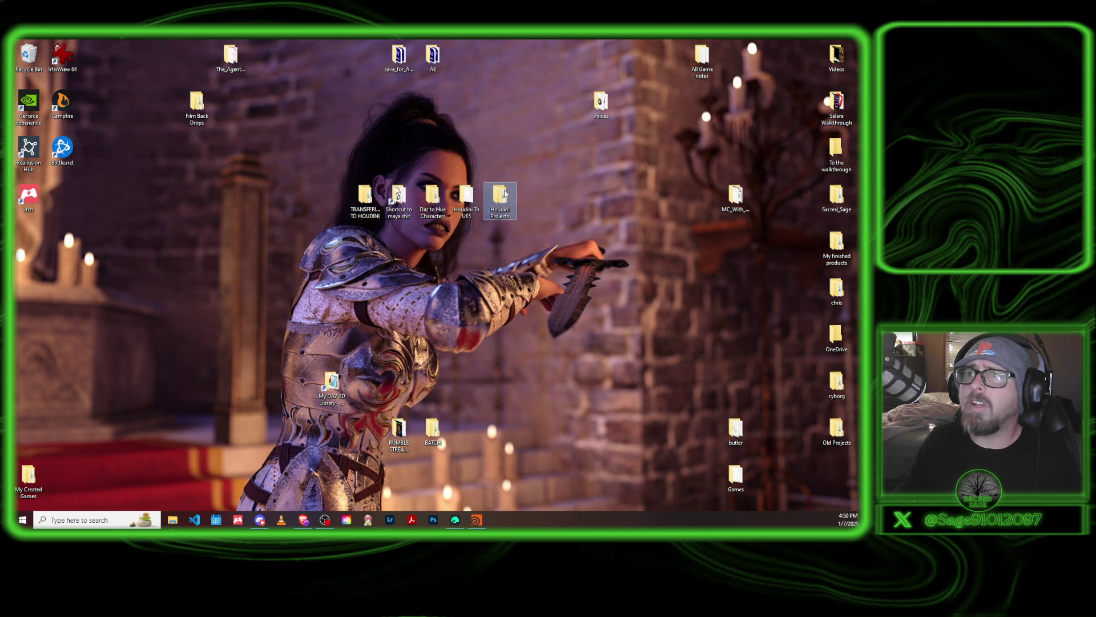
{"action": "left_click", "coordinate": [540, 210]}
{"action": "left_click", "coordinate": [472, 213]}
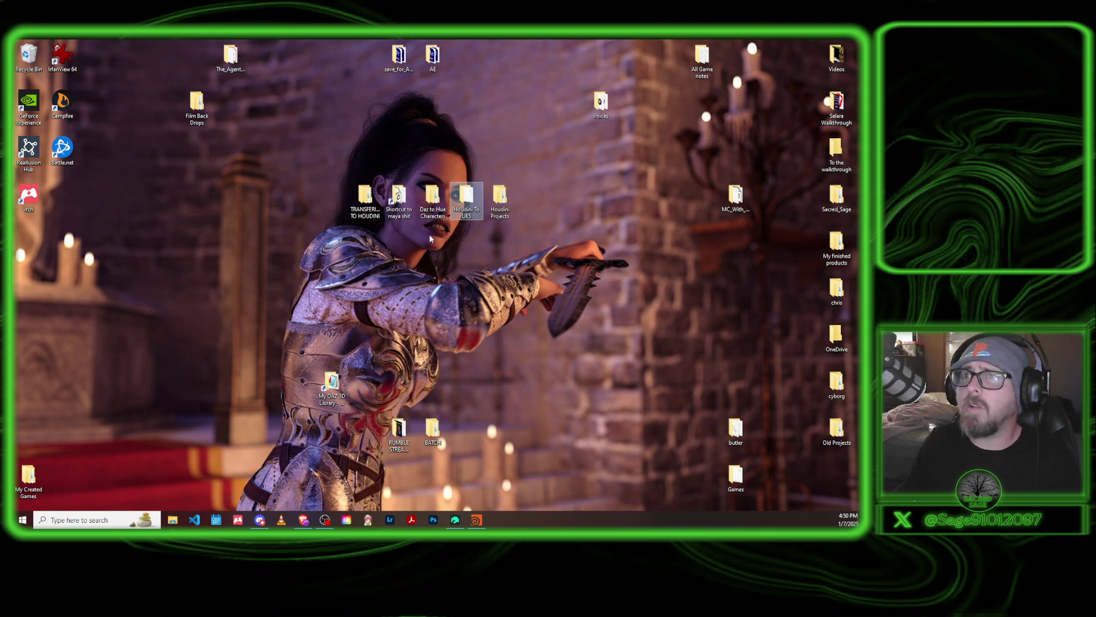
{"action": "left_click", "coordinate": [433, 197]}
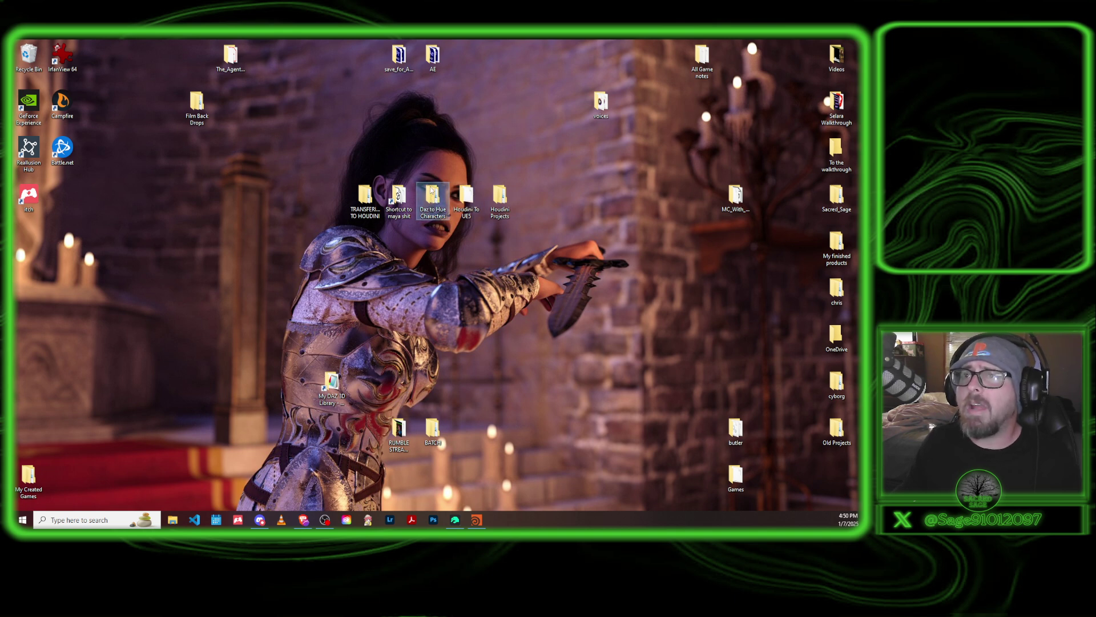
Step: Check the contents of the Maya export shortcut folder and the TRANSFERING TO HOUDINI folder, closing each one
{"action": "double_click", "coordinate": [403, 199]}
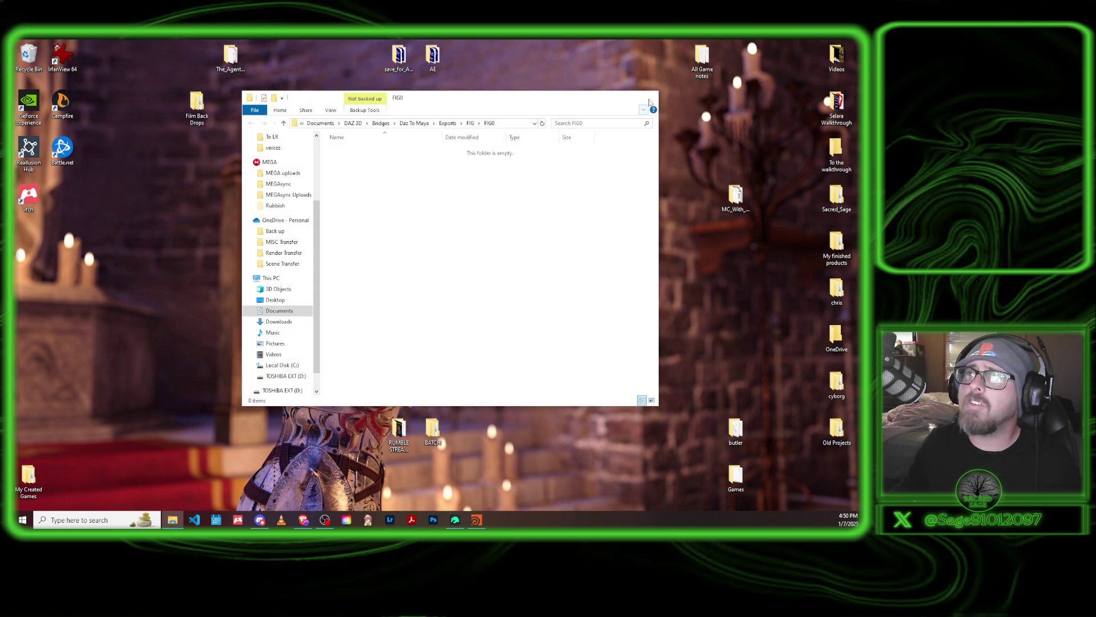
{"action": "left_click", "coordinate": [650, 99]}
{"action": "double_click", "coordinate": [369, 203]}
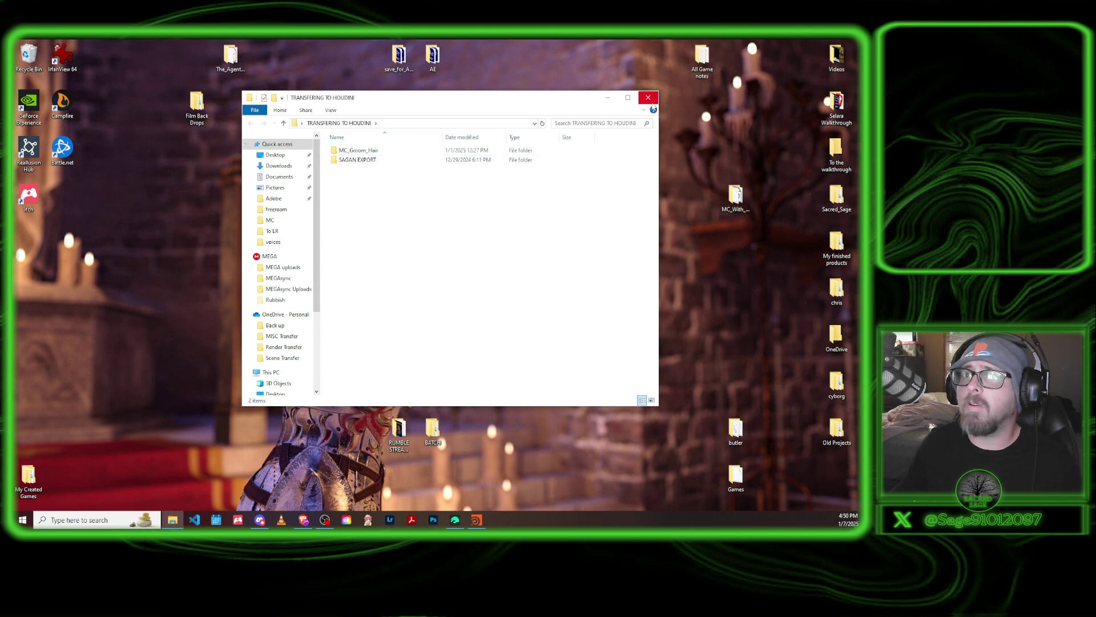
{"action": "left_click", "coordinate": [648, 97]}
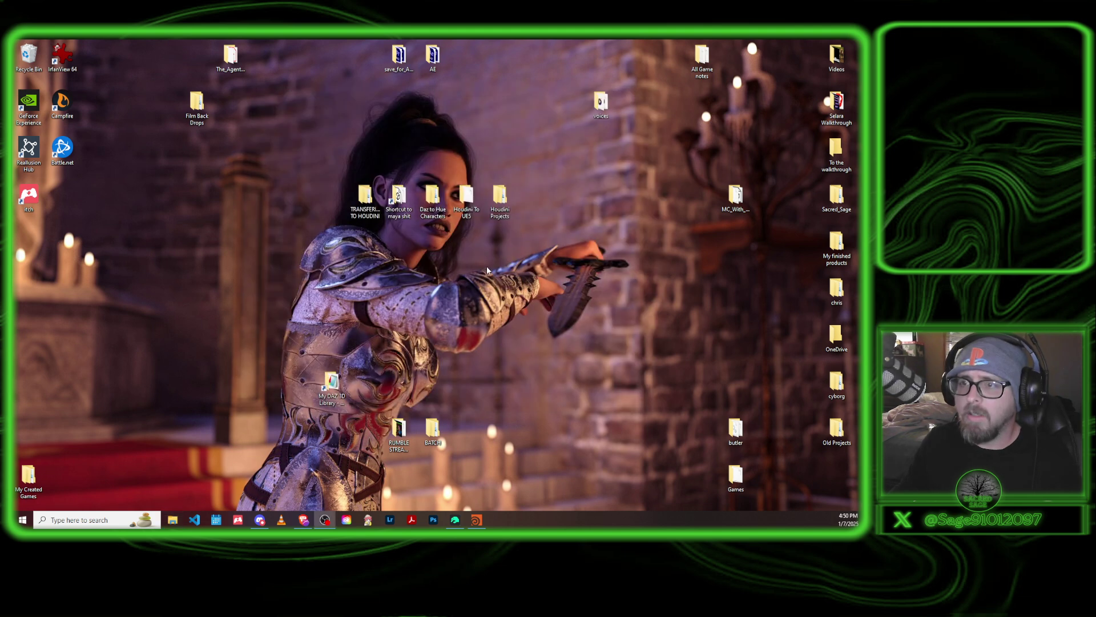
Step: Return to DAZ Studio, bring up the Send to Maya export options and review the available asset types, keeping Skeletal Mesh
{"action": "left_click", "coordinate": [455, 520]}
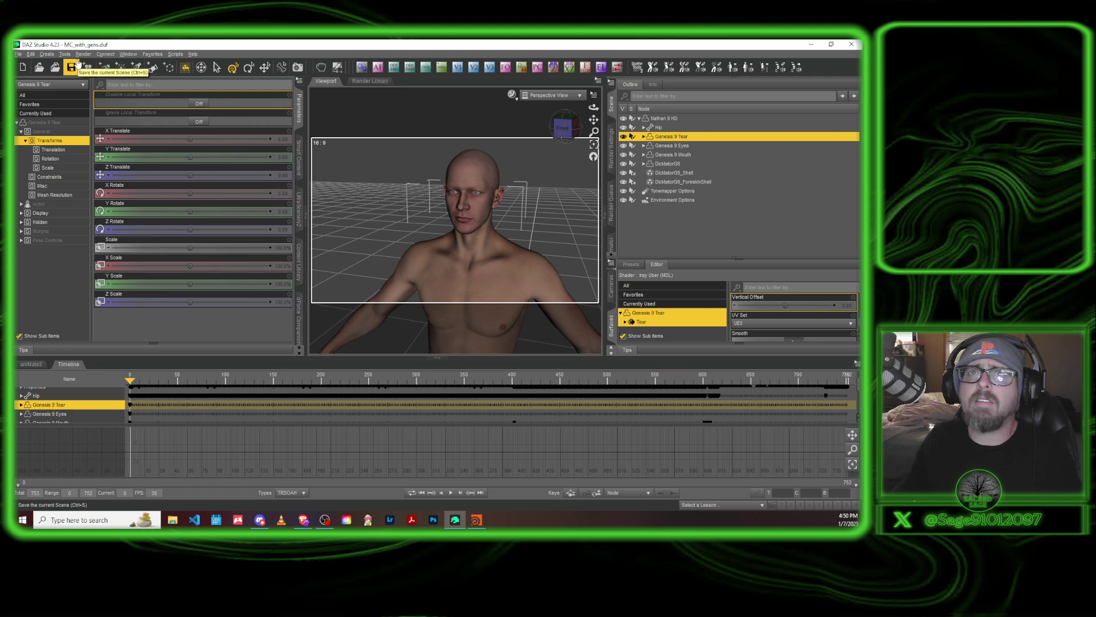
{"action": "left_click", "coordinate": [18, 54]}
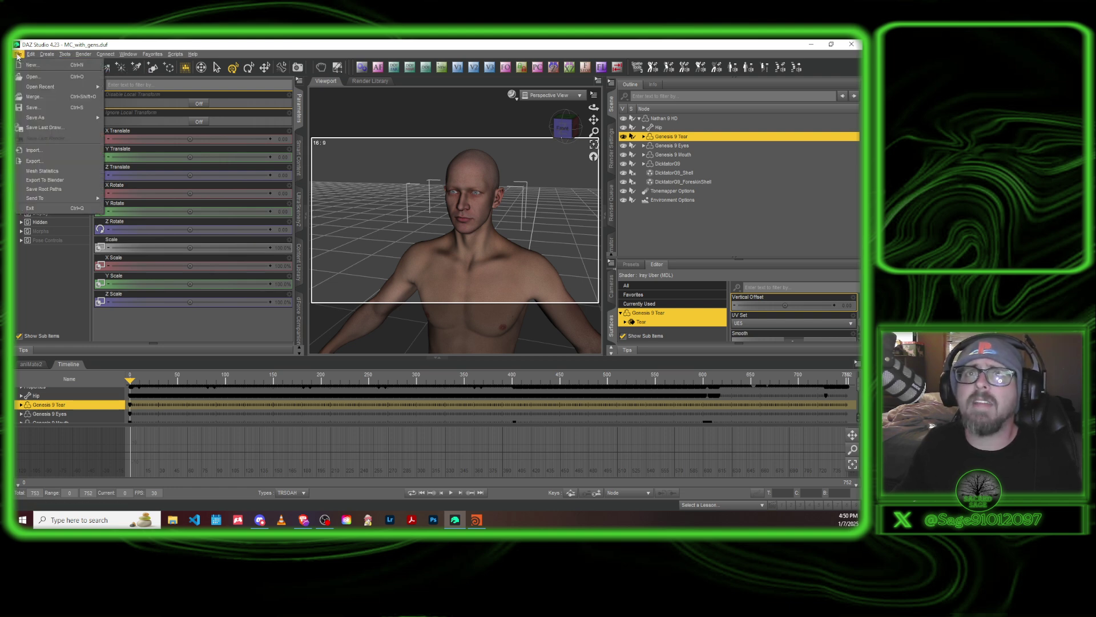
{"action": "mouse_move", "coordinate": [57, 198]}
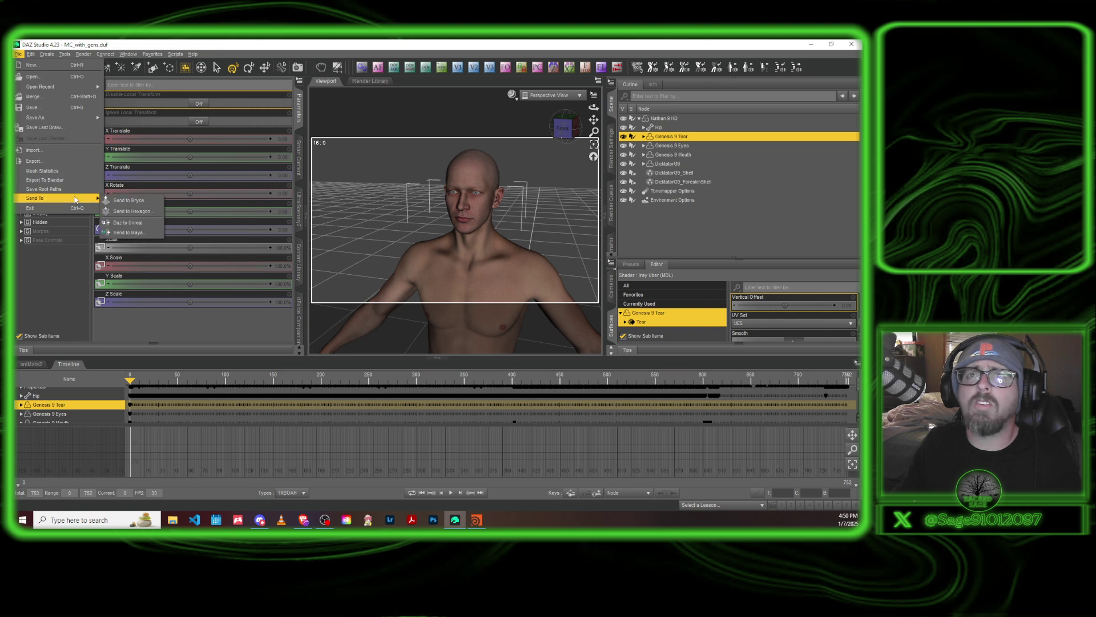
{"action": "left_click", "coordinate": [142, 235]}
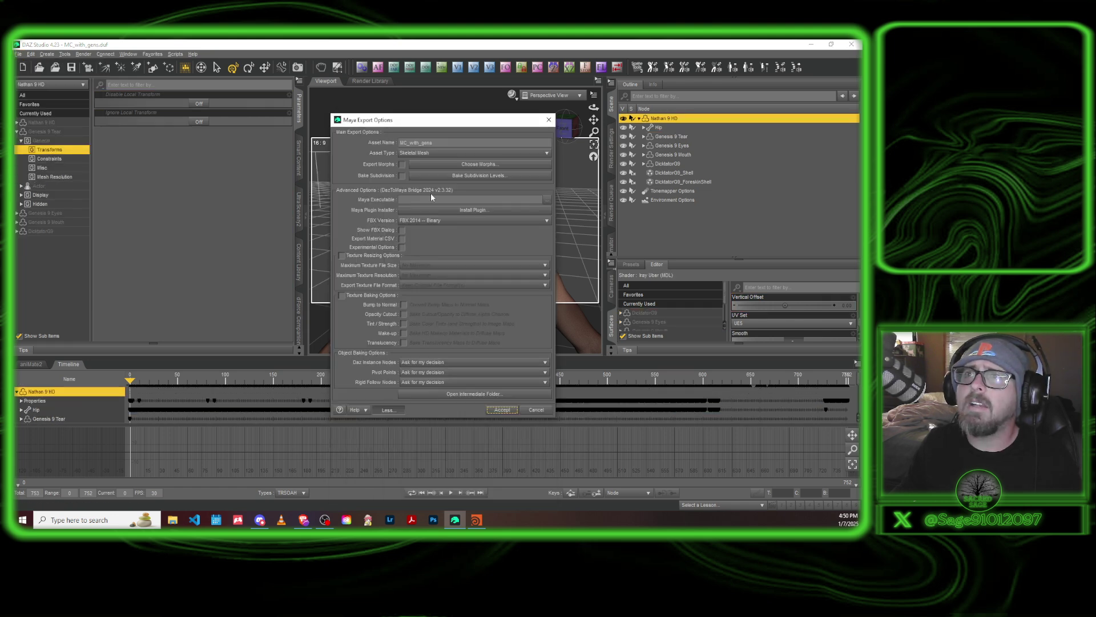
{"action": "left_click", "coordinate": [420, 154]}
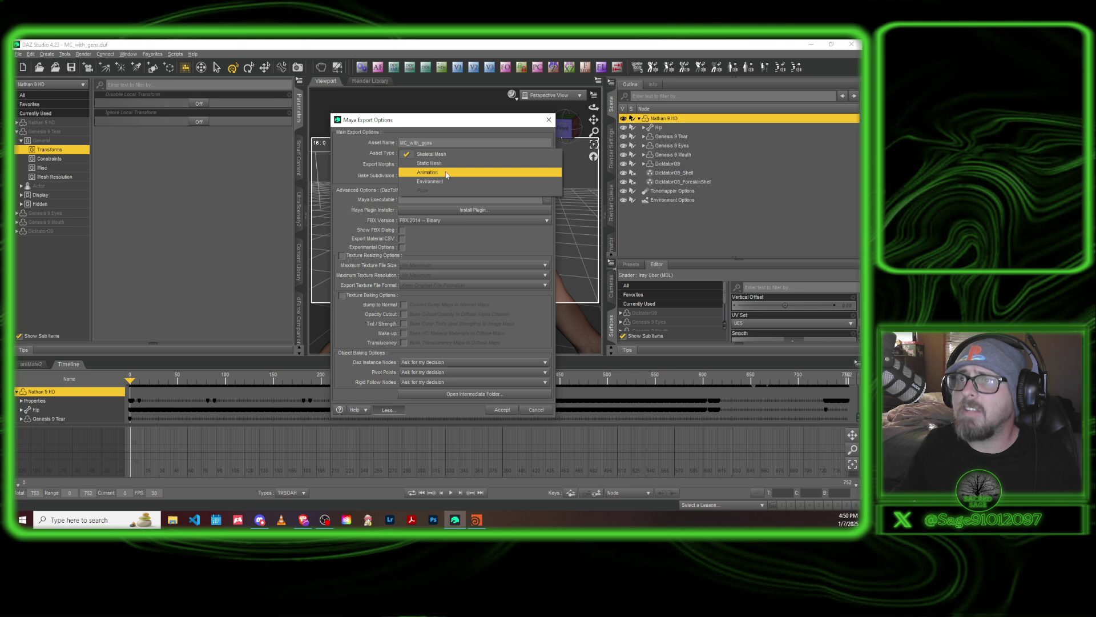
{"action": "left_click", "coordinate": [449, 121]}
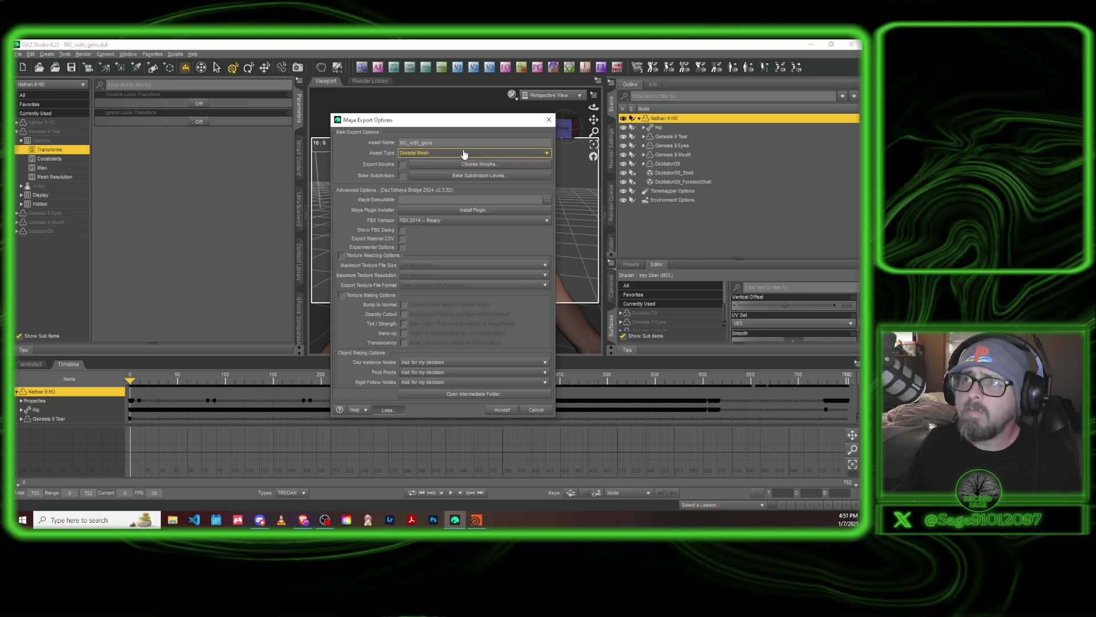
Step: Enable Bake Subdivision with level 1 for the figure, tear, eyes, mouth and geograft but not the shells, and cancel the Maya export
{"action": "left_click", "coordinate": [401, 177]}
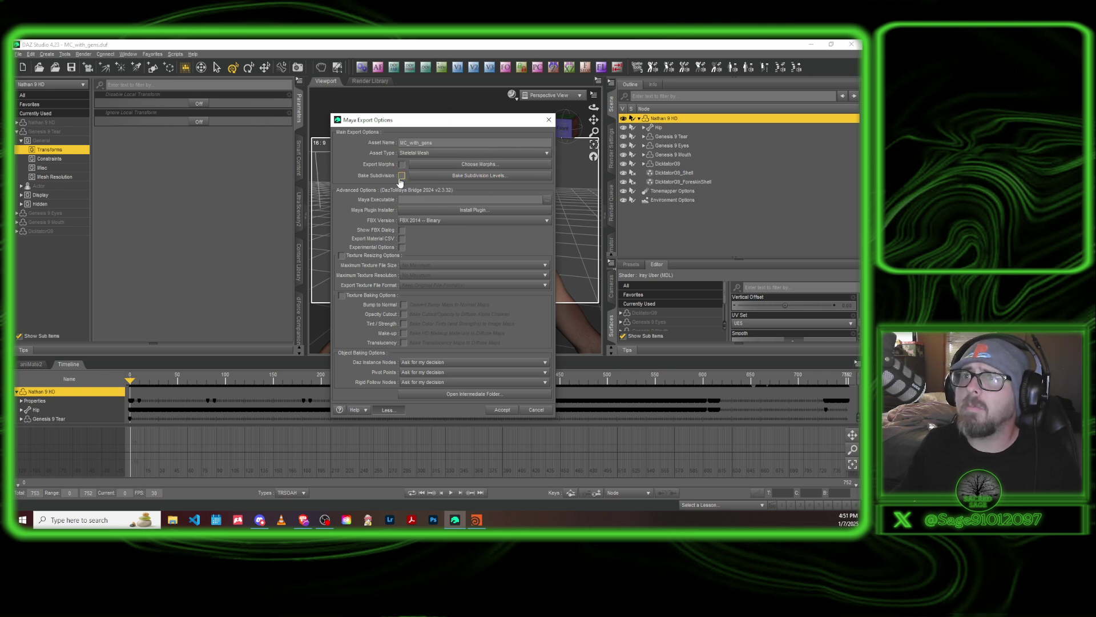
{"action": "left_click", "coordinate": [454, 177]}
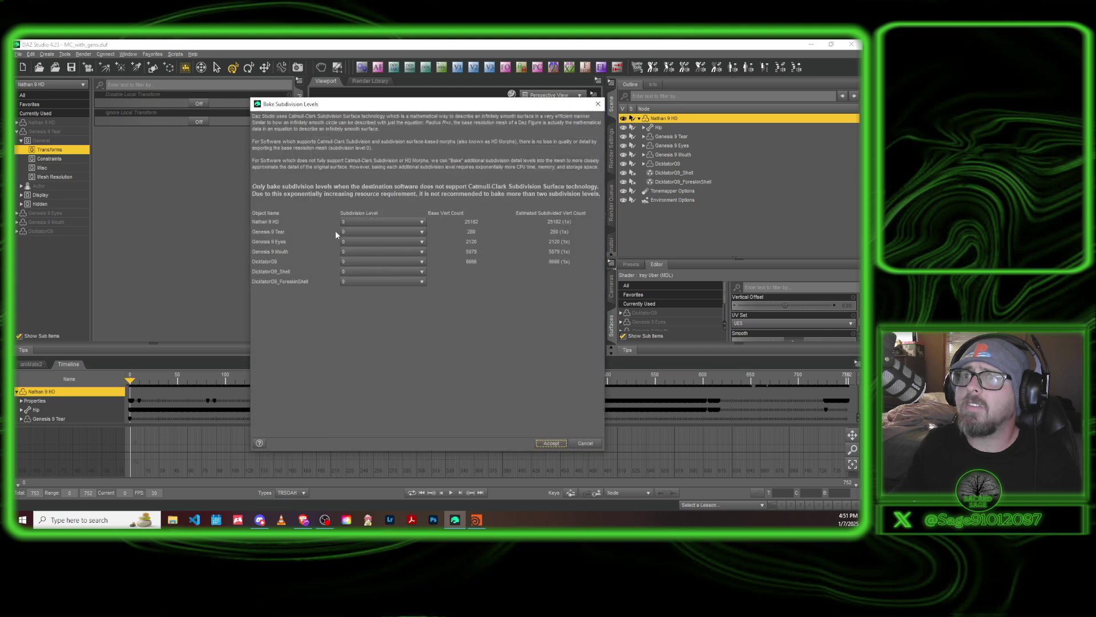
{"action": "left_click", "coordinate": [371, 222]}
{"action": "left_click", "coordinate": [376, 236]}
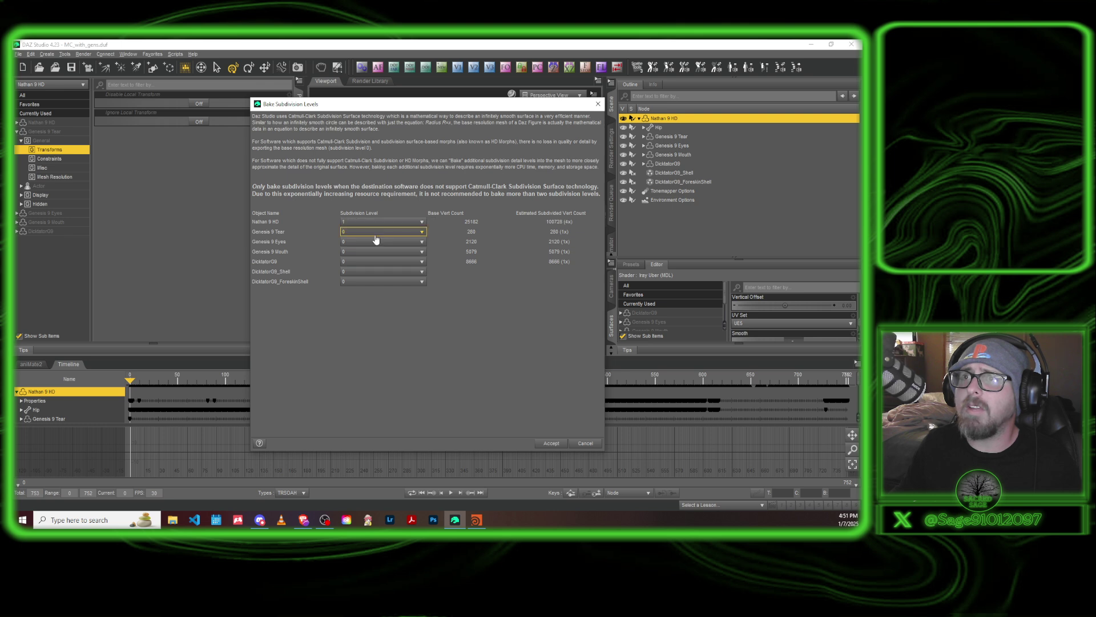
{"action": "left_click", "coordinate": [375, 232]}
{"action": "left_click", "coordinate": [374, 241]}
{"action": "left_click", "coordinate": [372, 242]}
{"action": "left_click", "coordinate": [371, 252]}
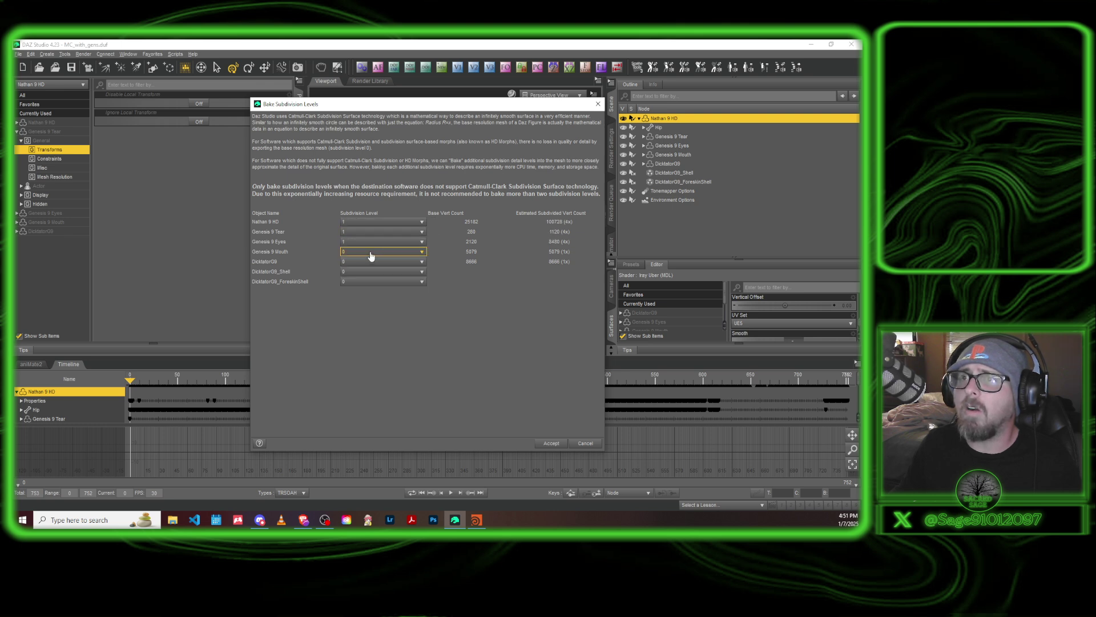
{"action": "left_click", "coordinate": [368, 251]}
{"action": "left_click", "coordinate": [371, 261]}
{"action": "left_click", "coordinate": [372, 262]}
{"action": "left_click", "coordinate": [368, 271]}
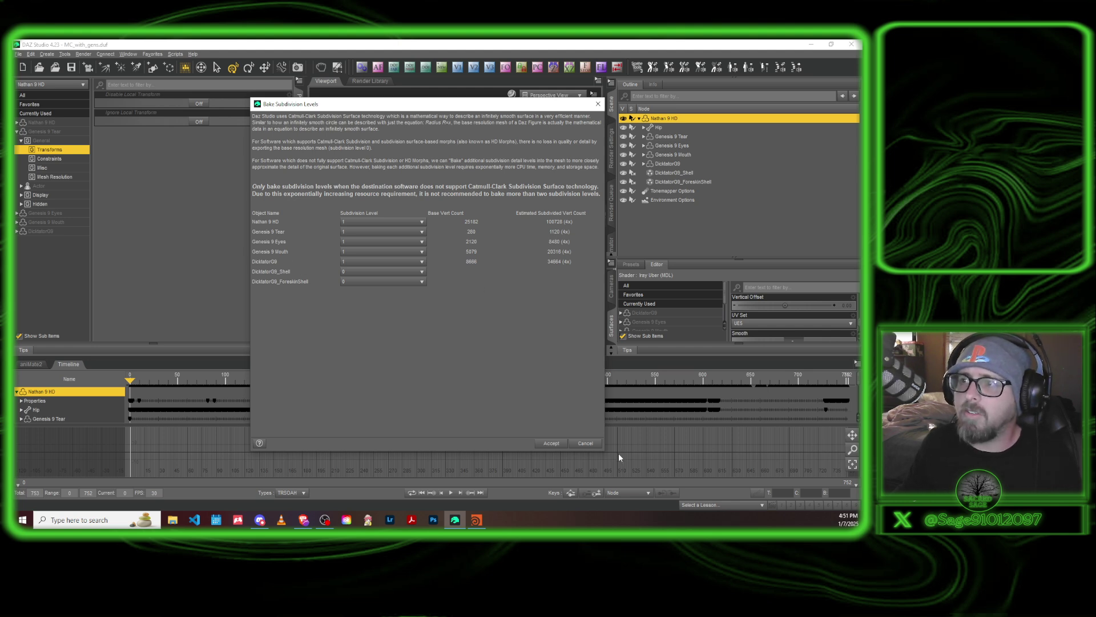
{"action": "left_click", "coordinate": [593, 444]}
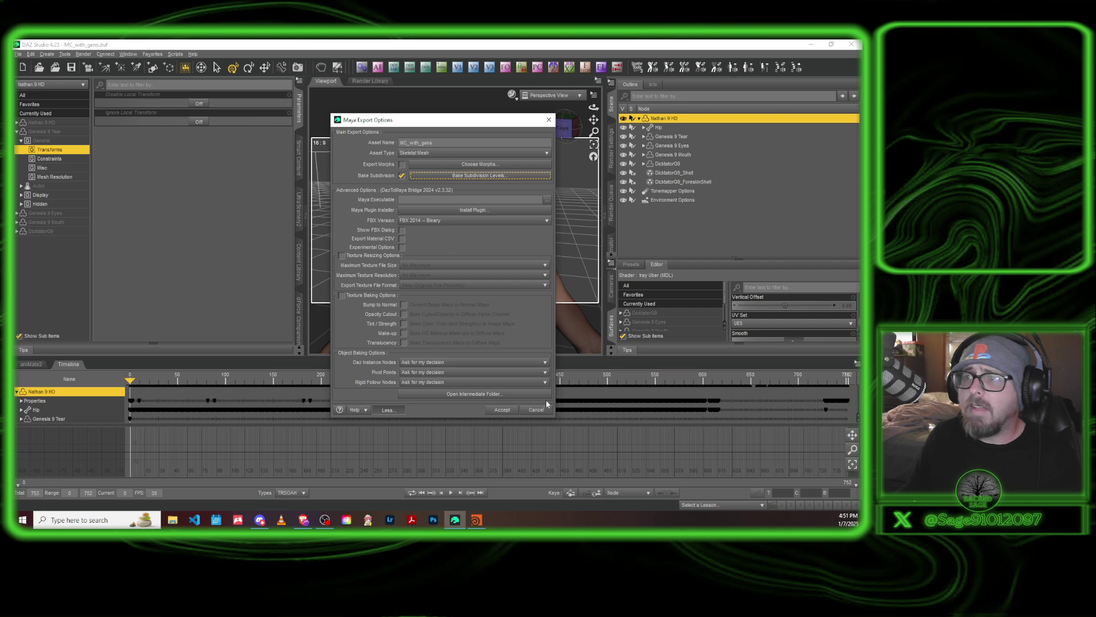
{"action": "left_click", "coordinate": [540, 410]}
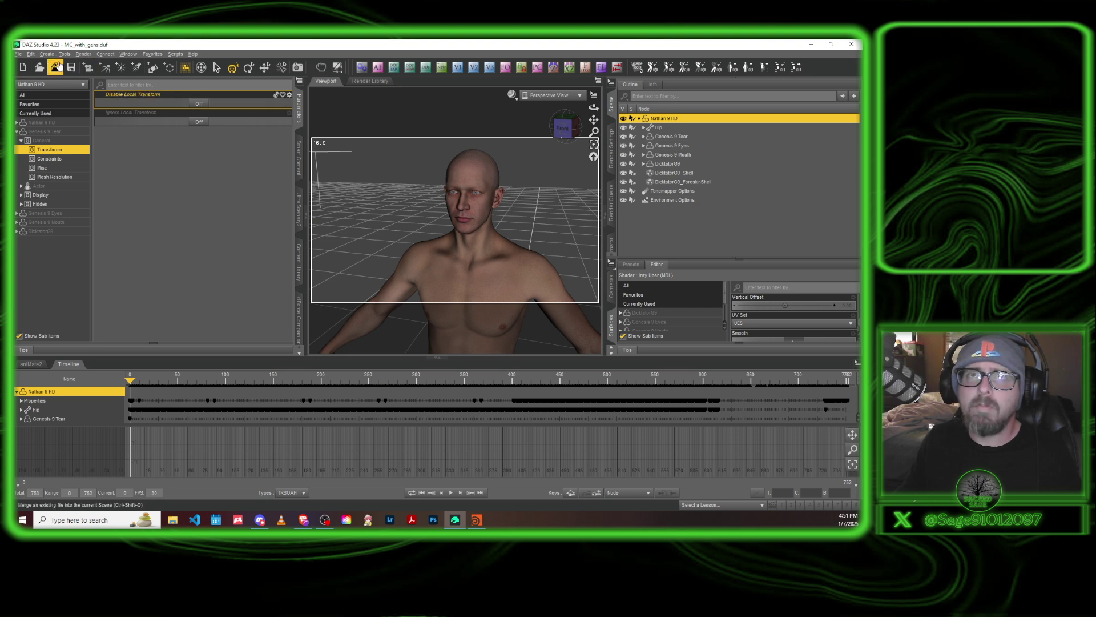
Step: In Sagan Alembic Exporter, disable armature empties, switch Current SubD Level from Blender/Houdini to Maya/UE/C4D, edit the Objects naming, and close without exporting
{"action": "left_click", "coordinate": [31, 54]}
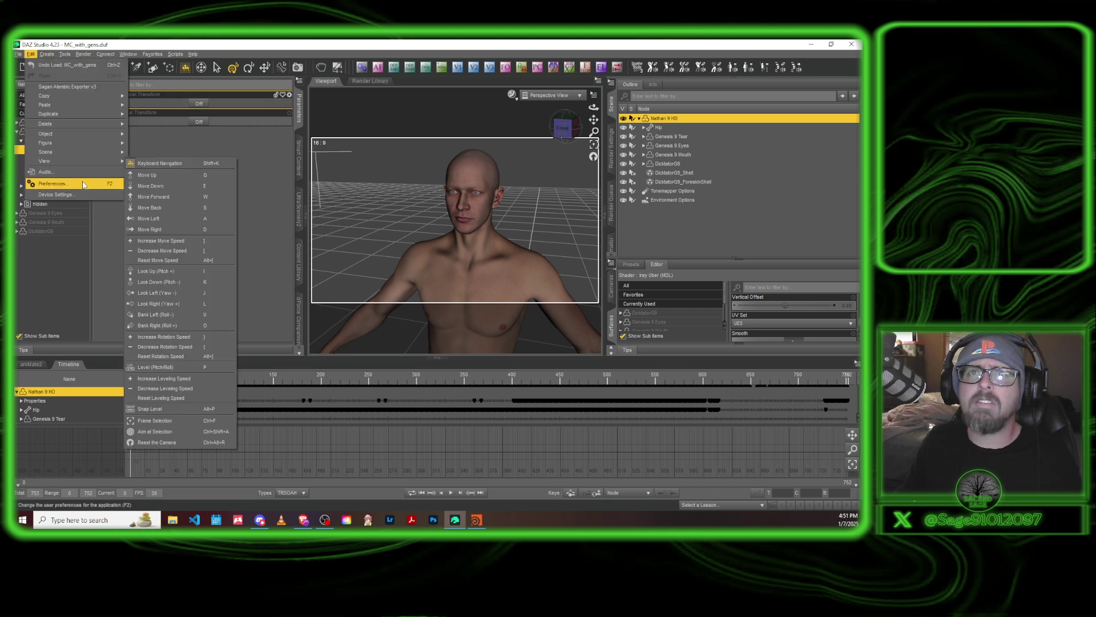
{"action": "left_click", "coordinate": [92, 88]}
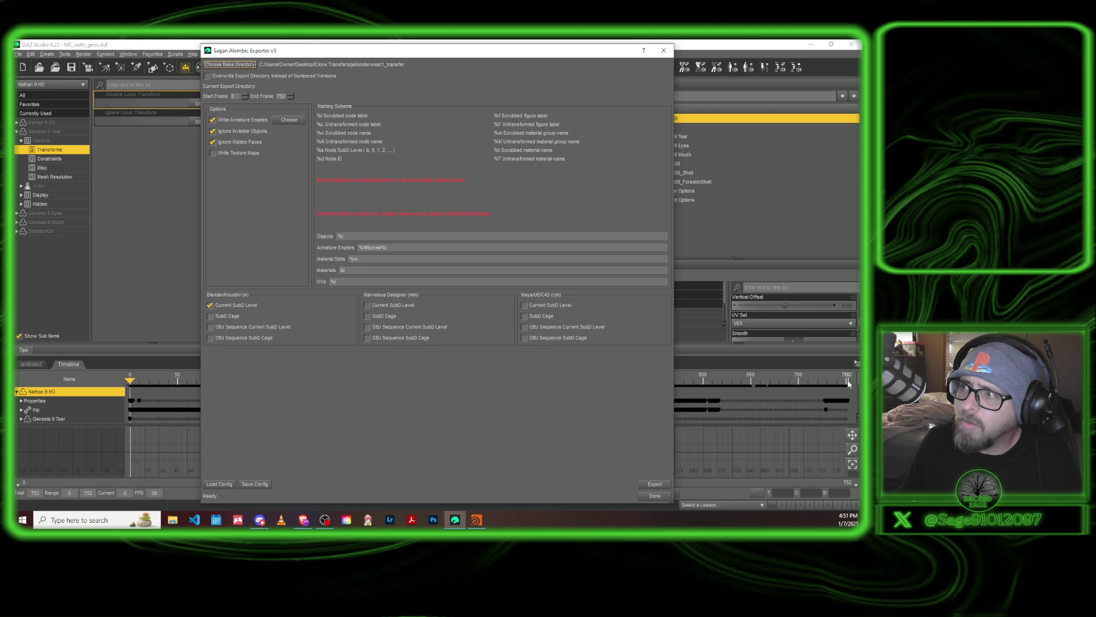
{"action": "left_click", "coordinate": [212, 120]}
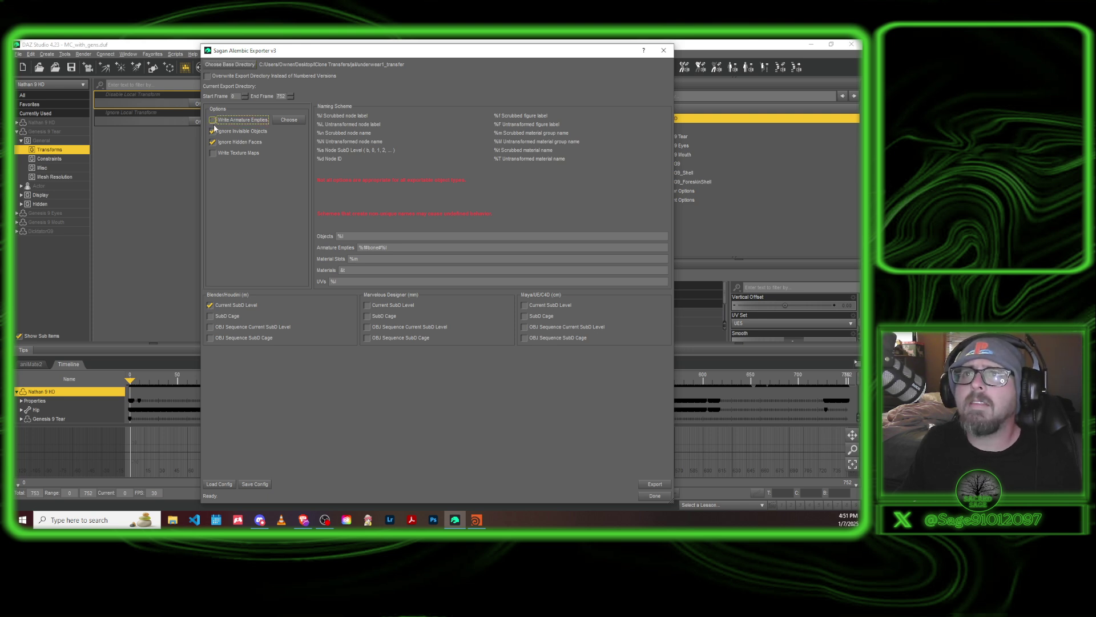
{"action": "left_click", "coordinate": [210, 306]}
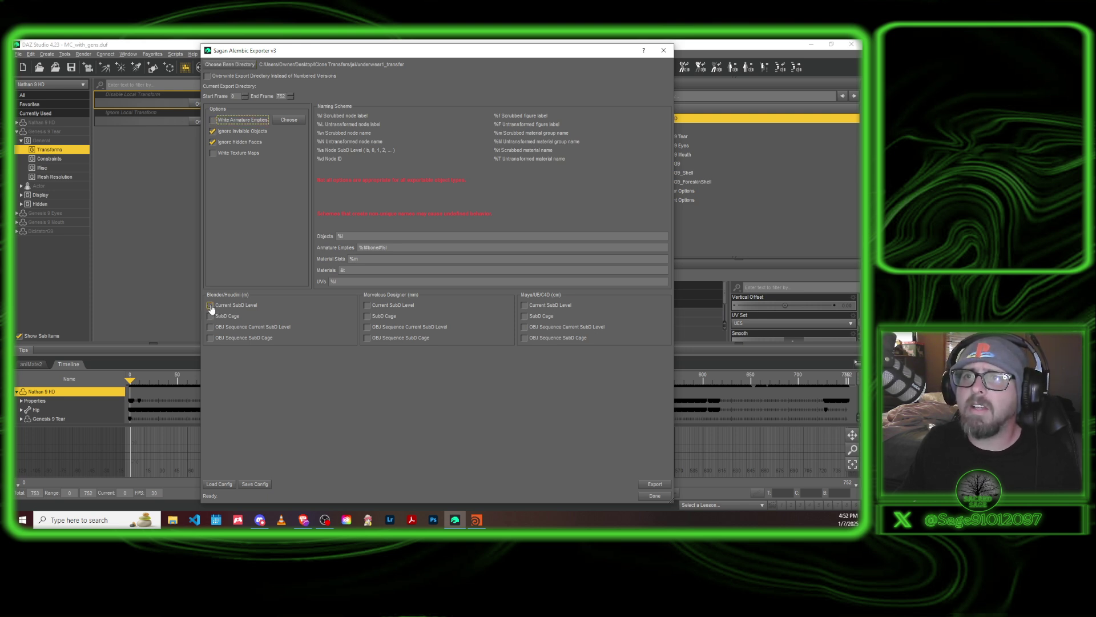
{"action": "left_click", "coordinate": [525, 307]}
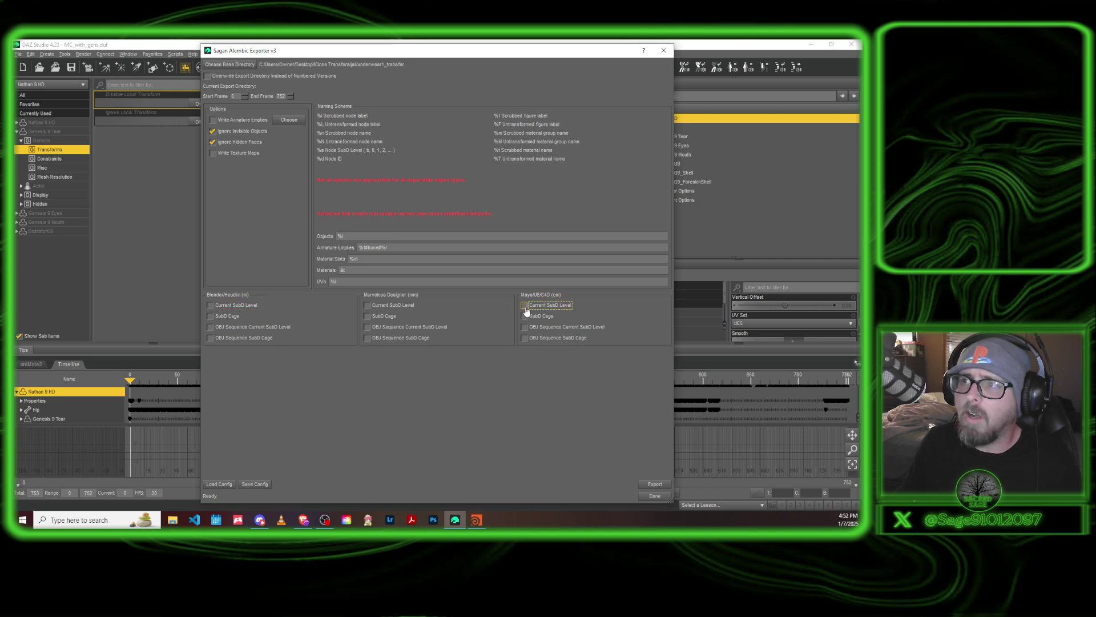
{"action": "left_click", "coordinate": [360, 235]}
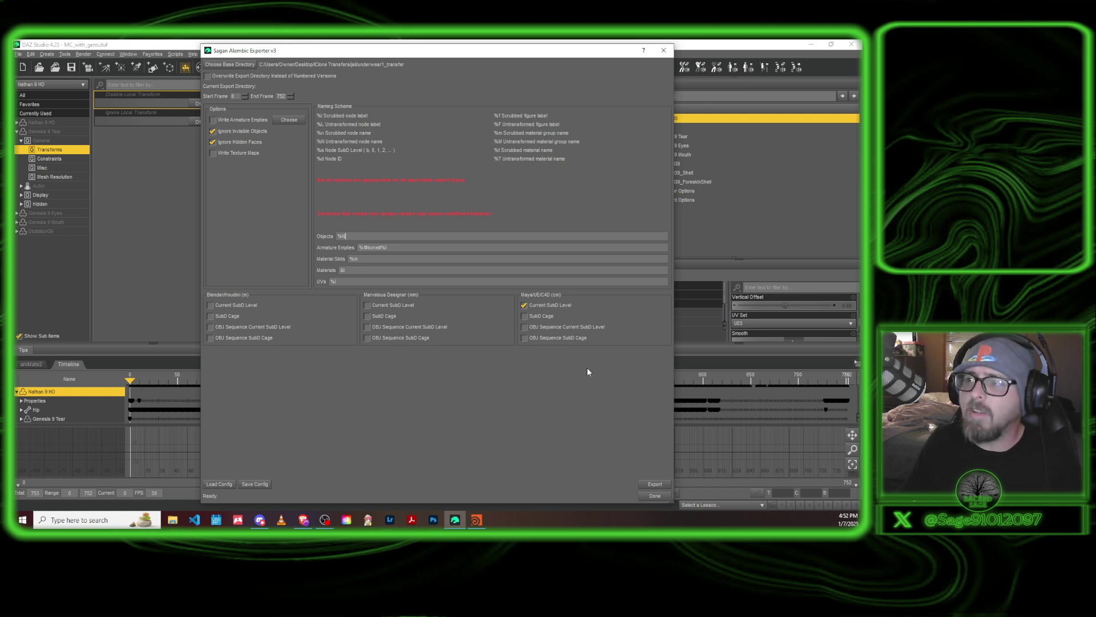
{"action": "left_click", "coordinate": [664, 50]}
{"action": "left_click", "coordinate": [446, 288]}
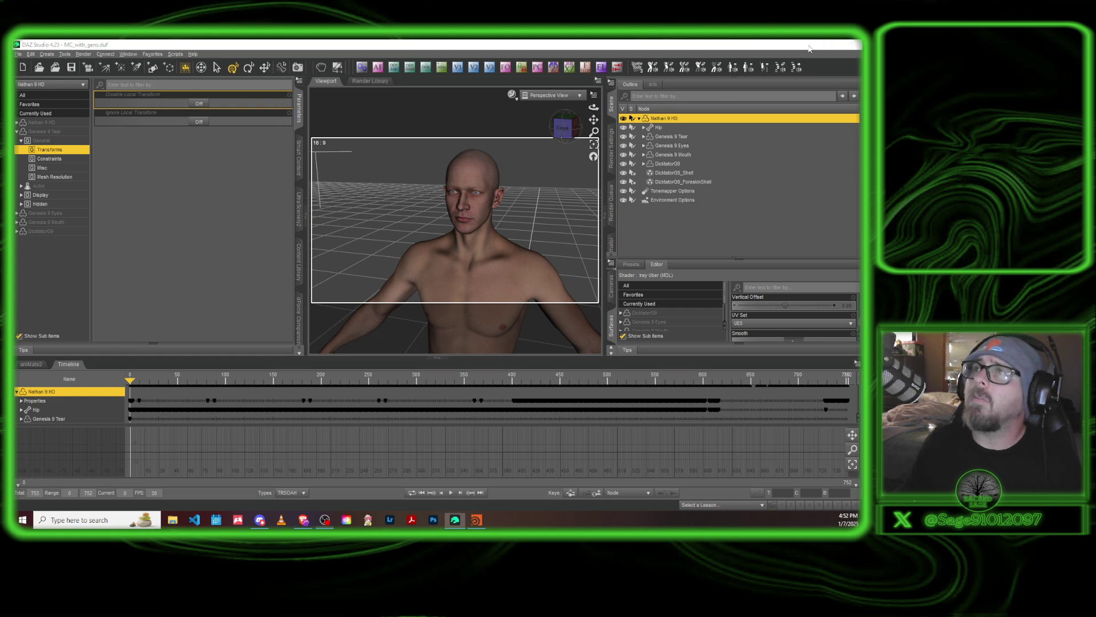
Step: Minimize DAZ Studio and open the MC_With_Gens folder inside Daz to Hue Characters to view the exported files
{"action": "left_click", "coordinate": [810, 48]}
{"action": "double_click", "coordinate": [435, 207]}
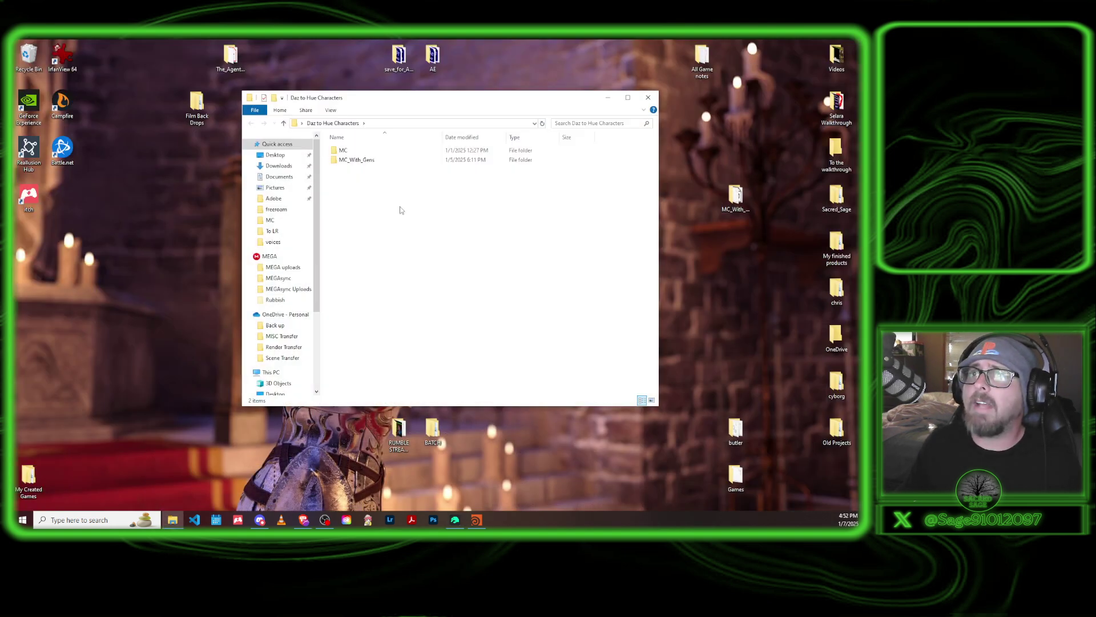
{"action": "double_click", "coordinate": [350, 160]}
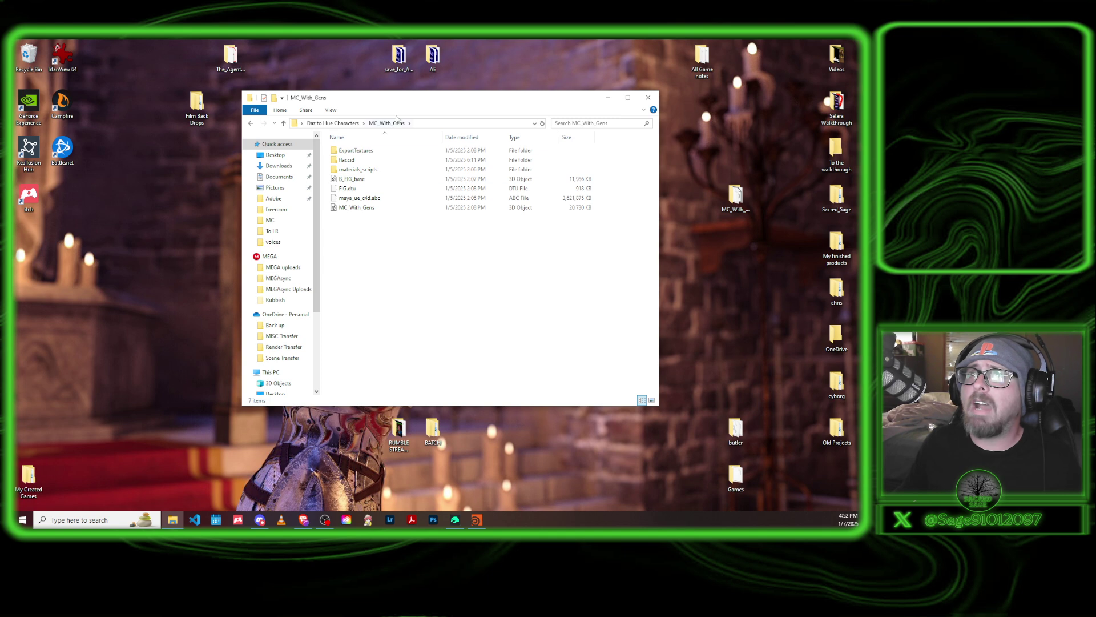
Step: Examine the exported FBX, DTU and Alembic files in the MC_With_Gens folder, and close the folder window
{"action": "left_click_drag", "start_coordinate": [407, 98], "coordinate": [470, 80]}
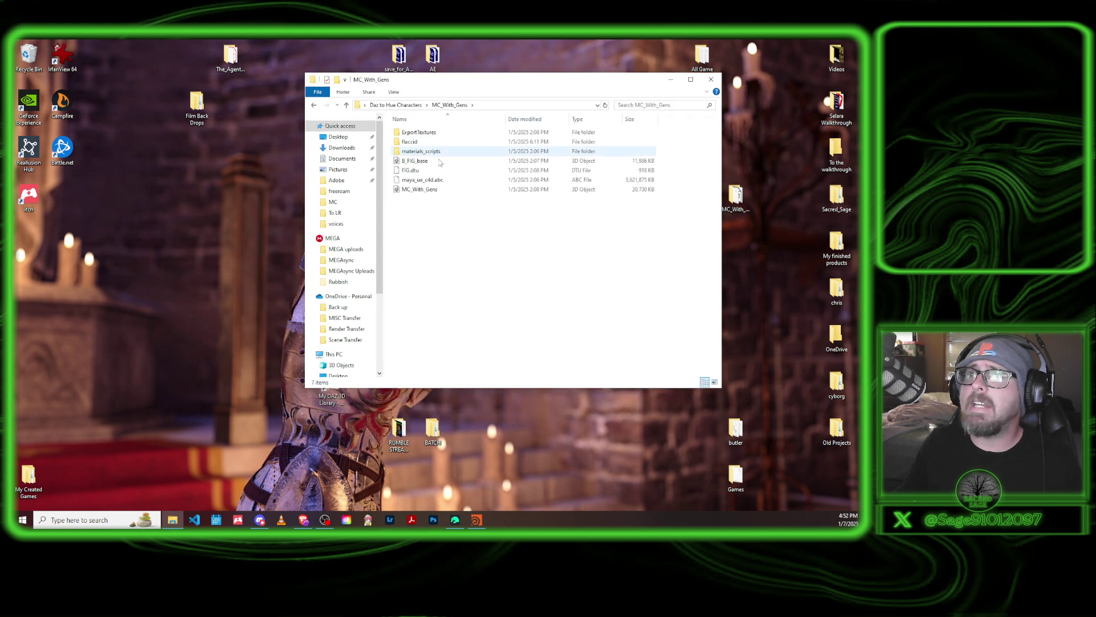
{"action": "left_click", "coordinate": [416, 191]}
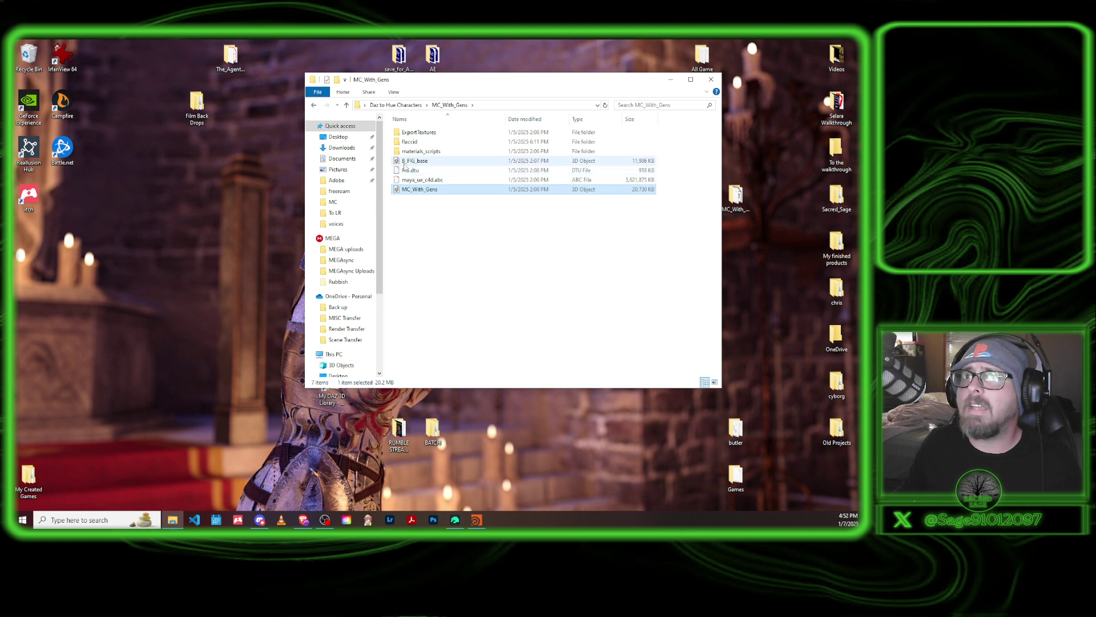
{"action": "left_click", "coordinate": [431, 211]}
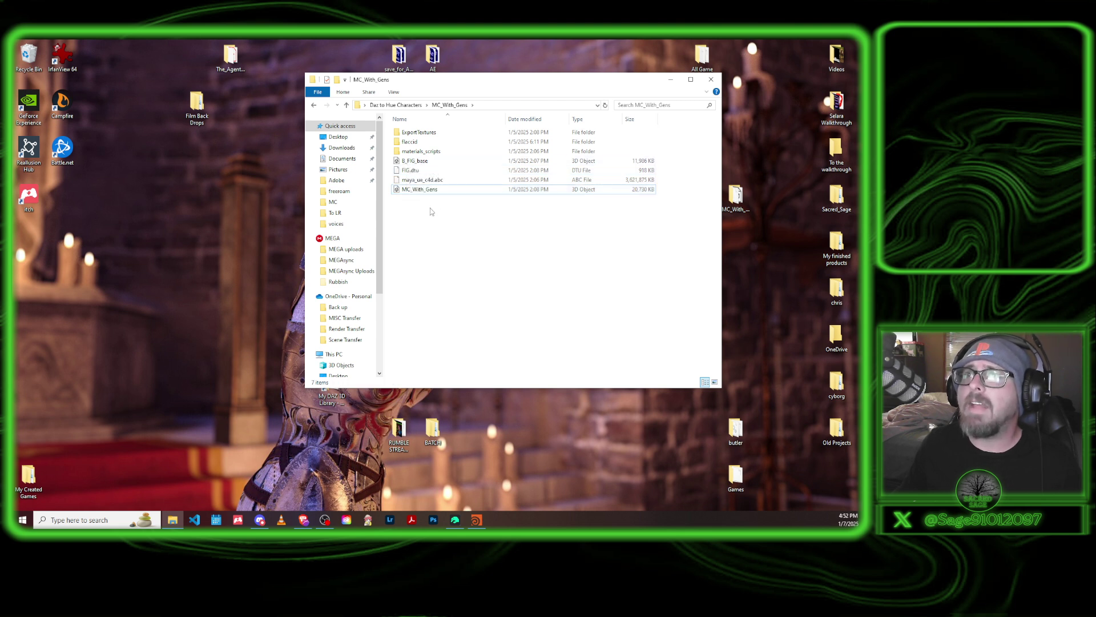
{"action": "left_click", "coordinate": [424, 190]}
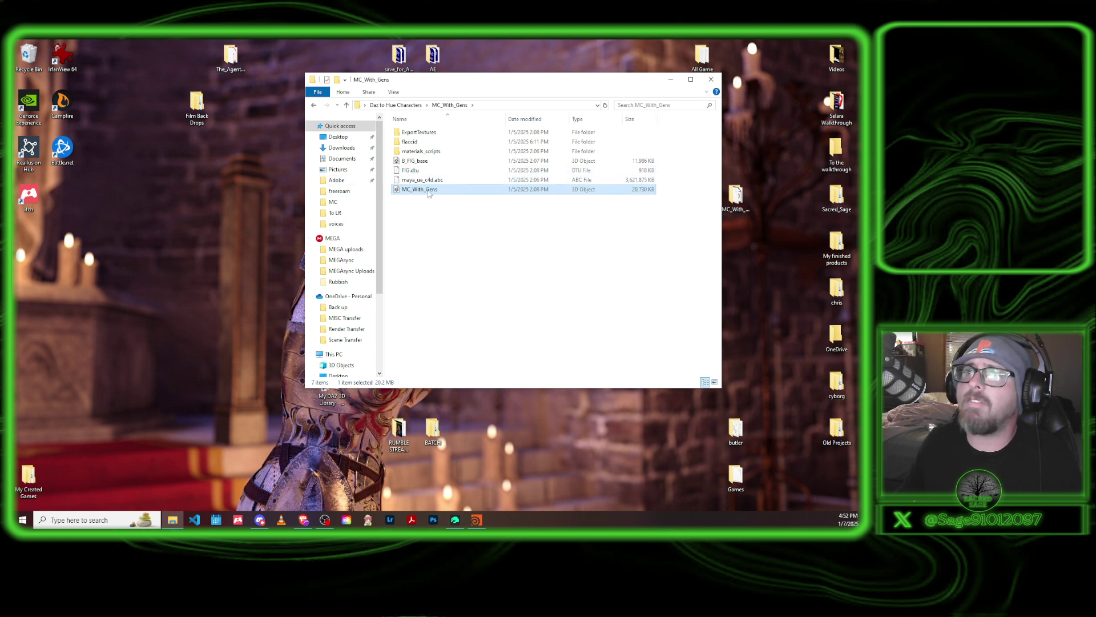
{"action": "left_click", "coordinate": [711, 79]}
Step: Switch to Houdini and inspect the DazToHue node chain, focusing on the DazToHueImport node
{"action": "left_click", "coordinate": [476, 518]}
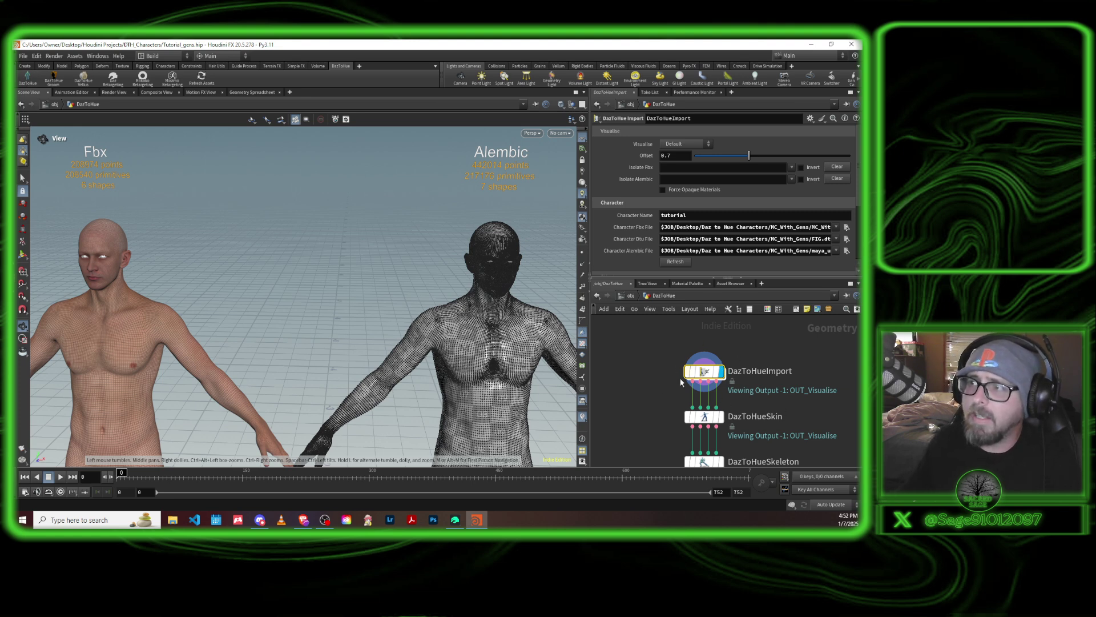
{"action": "scroll", "coordinate": [653, 384], "scroll_direction": "down", "scroll_amount": 5}
{"action": "middle_click_drag", "start_coordinate": [626, 417], "coordinate": [648, 376]}
{"action": "scroll", "coordinate": [676, 343], "scroll_direction": "up", "scroll_amount": 6}
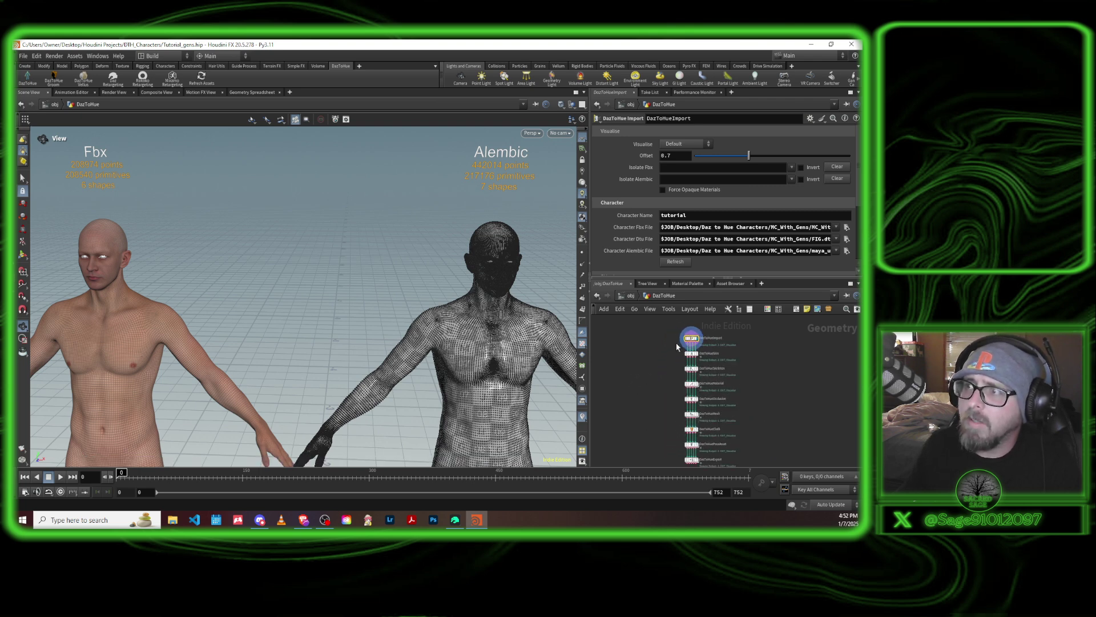
{"action": "middle_click_drag", "start_coordinate": [676, 343], "coordinate": [627, 391]}
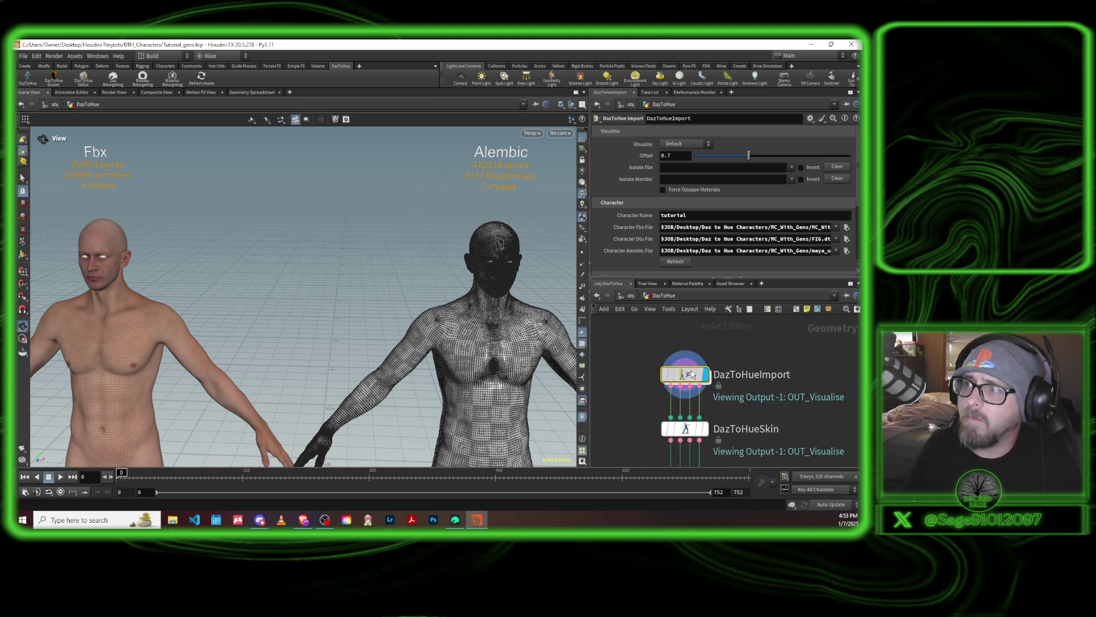
{"action": "mouse_move", "coordinate": [714, 349]}
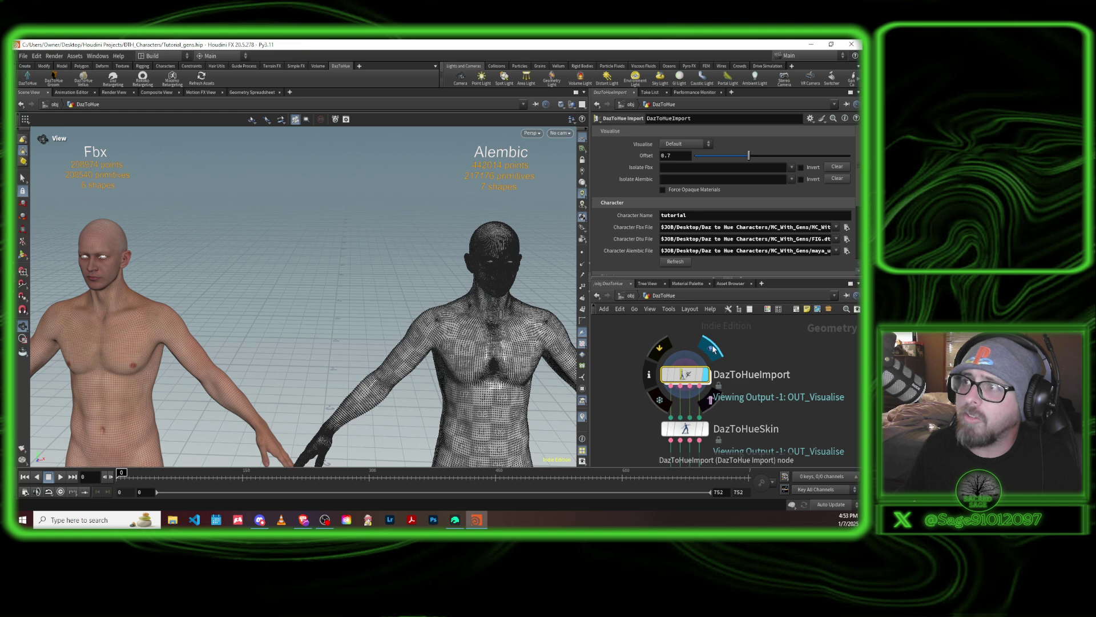
Step: Review the FBX and Alembic file choices of DazToHueImport without changing them, and choose FIG.dtu as the character DTU file
{"action": "left_click", "coordinate": [848, 227]}
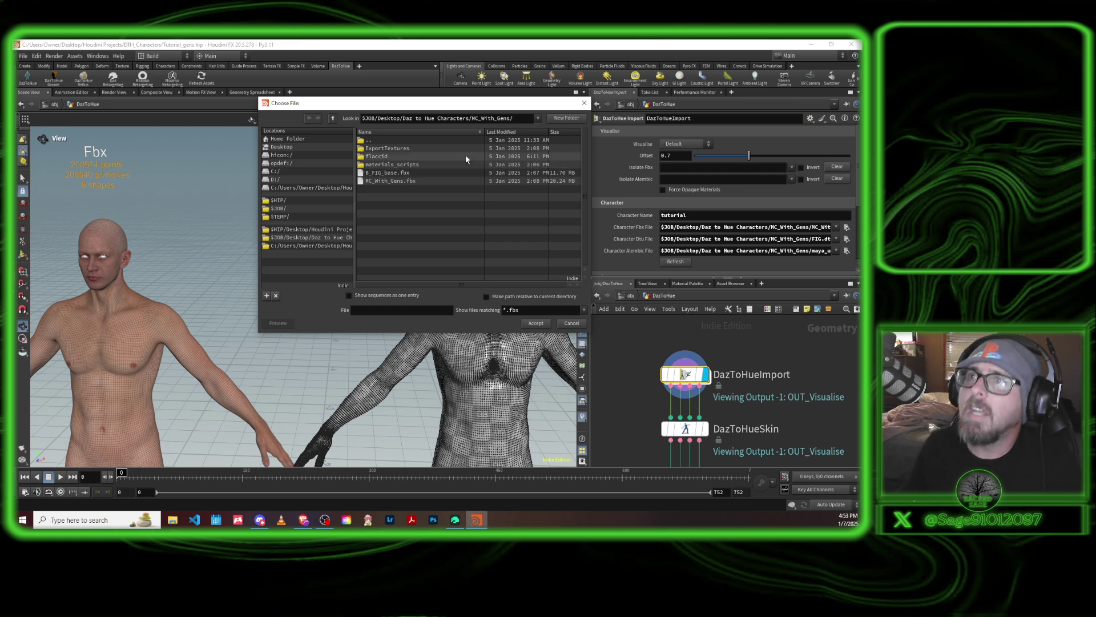
{"action": "left_click", "coordinate": [585, 104]}
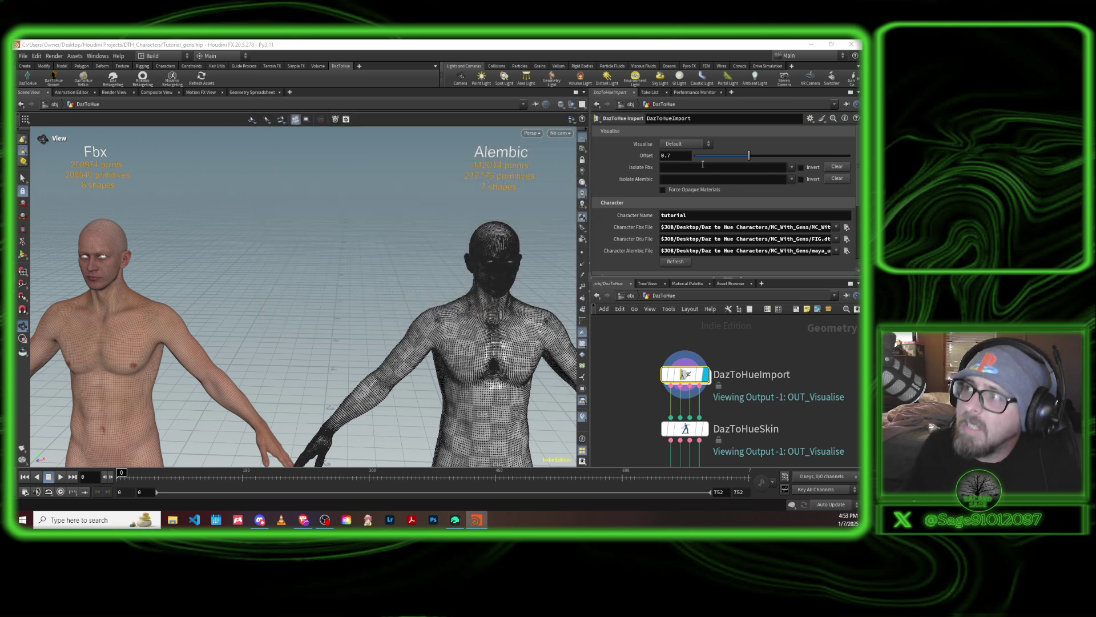
{"action": "left_click", "coordinate": [847, 238]}
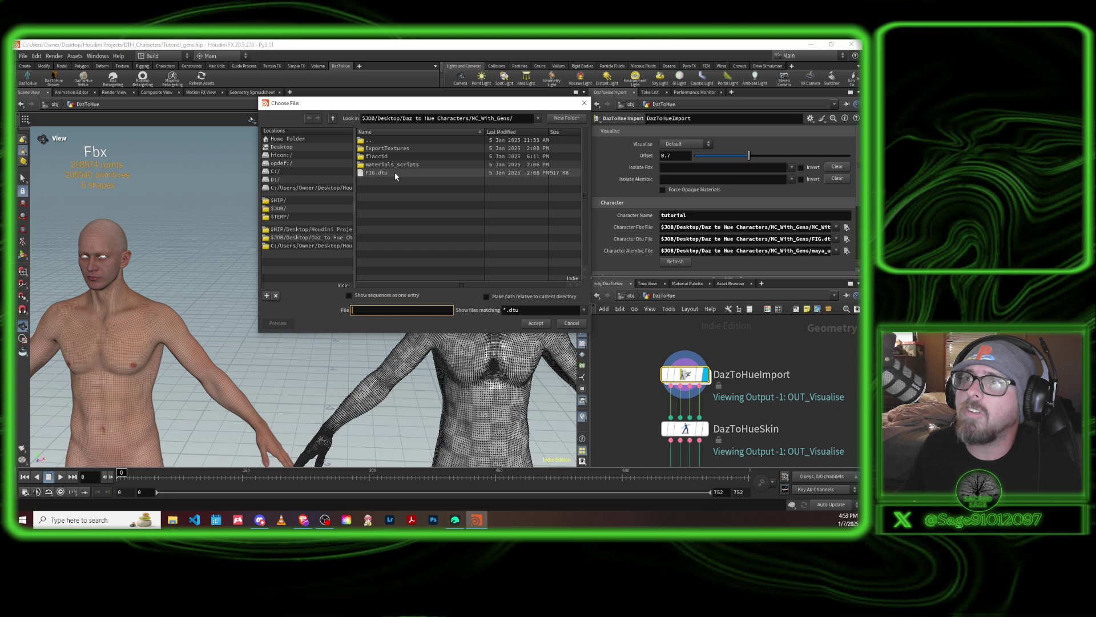
{"action": "double_click", "coordinate": [377, 173]}
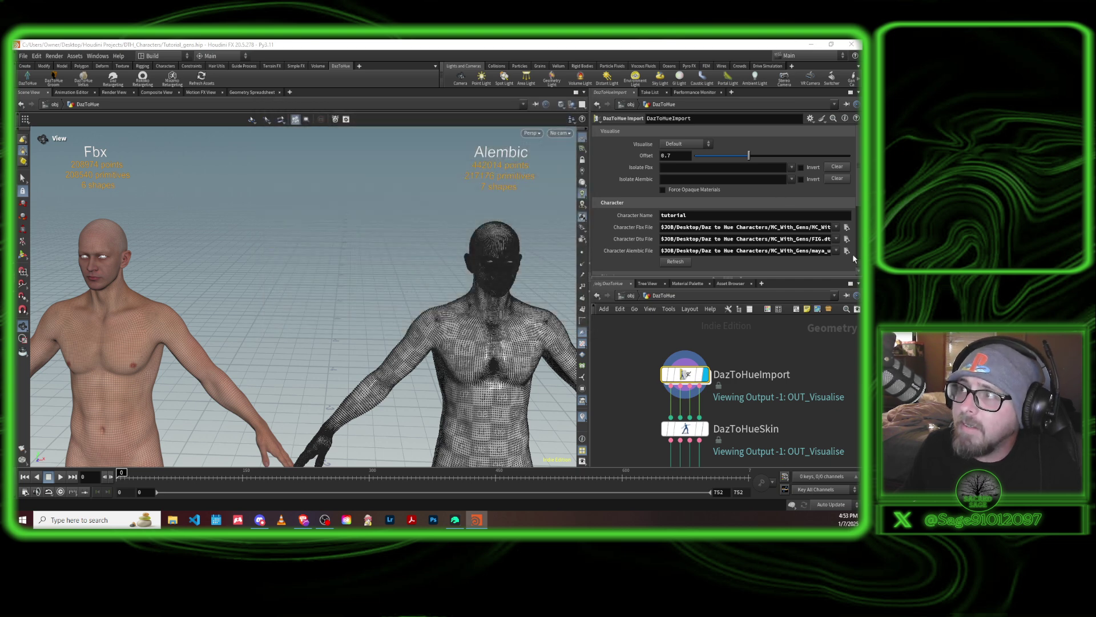
{"action": "left_click", "coordinate": [847, 250]}
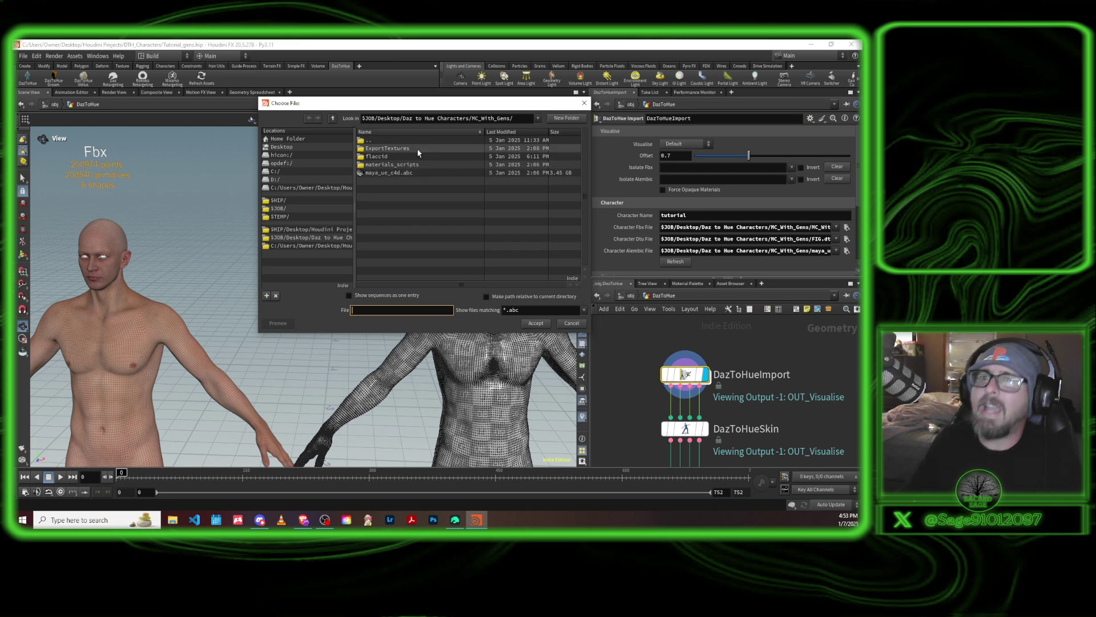
{"action": "left_click", "coordinate": [584, 102]}
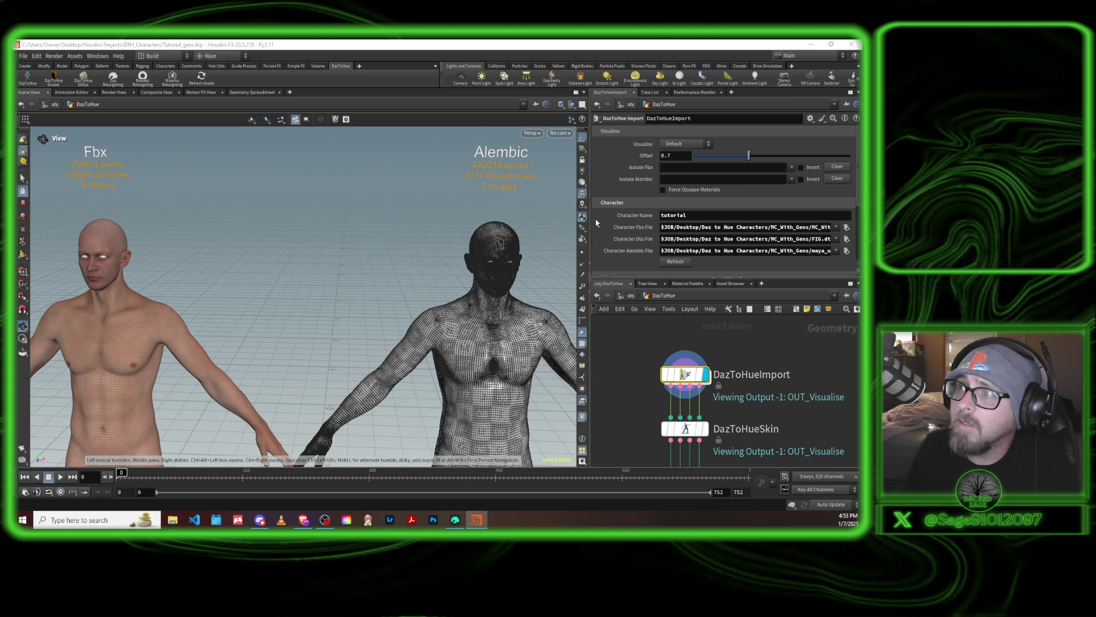
Step: Add one Alembic cleansing operation to DazToHueImport and enable its Delete Isolated option
{"action": "scroll", "coordinate": [597, 223], "scroll_direction": "down", "scroll_amount": 2}
{"action": "scroll", "coordinate": [597, 222], "scroll_direction": "down", "scroll_amount": 3}
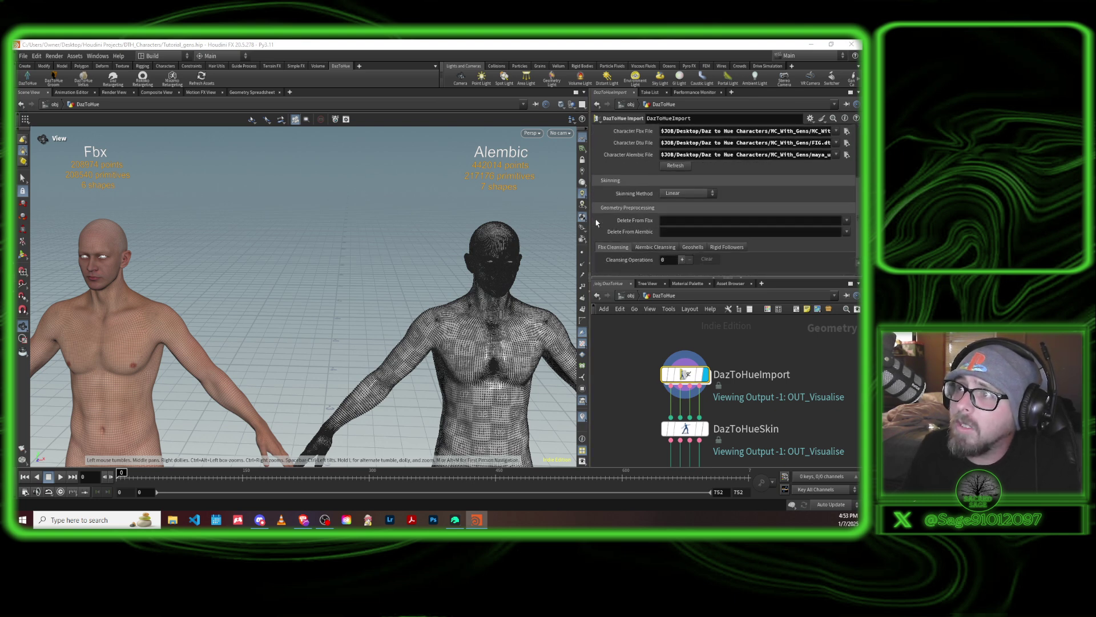
{"action": "left_click", "coordinate": [681, 259]}
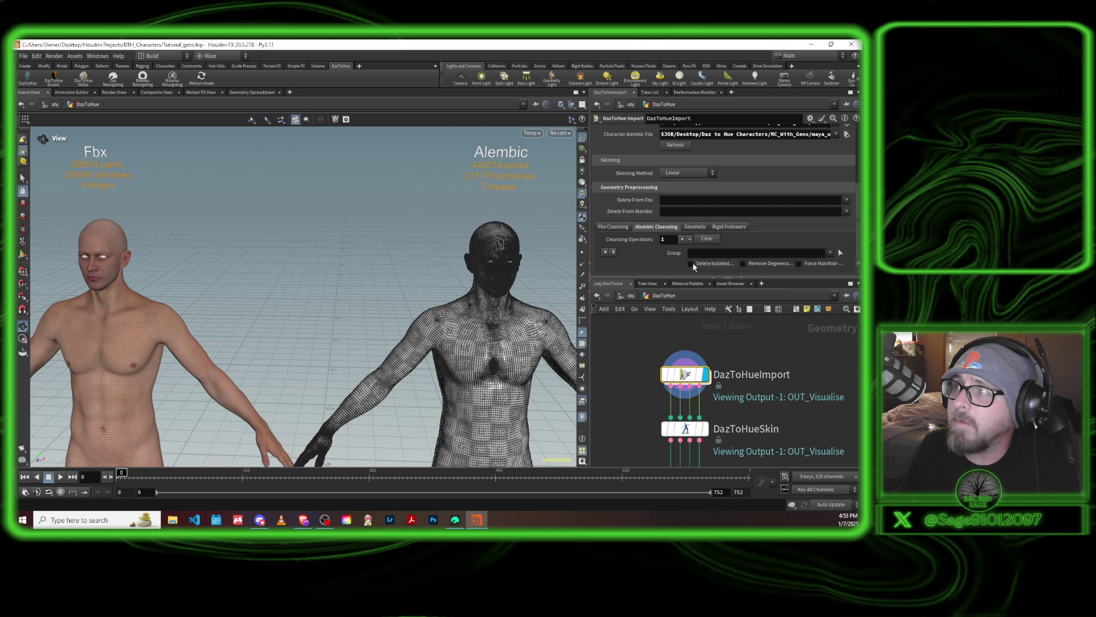
{"action": "left_click", "coordinate": [691, 264]}
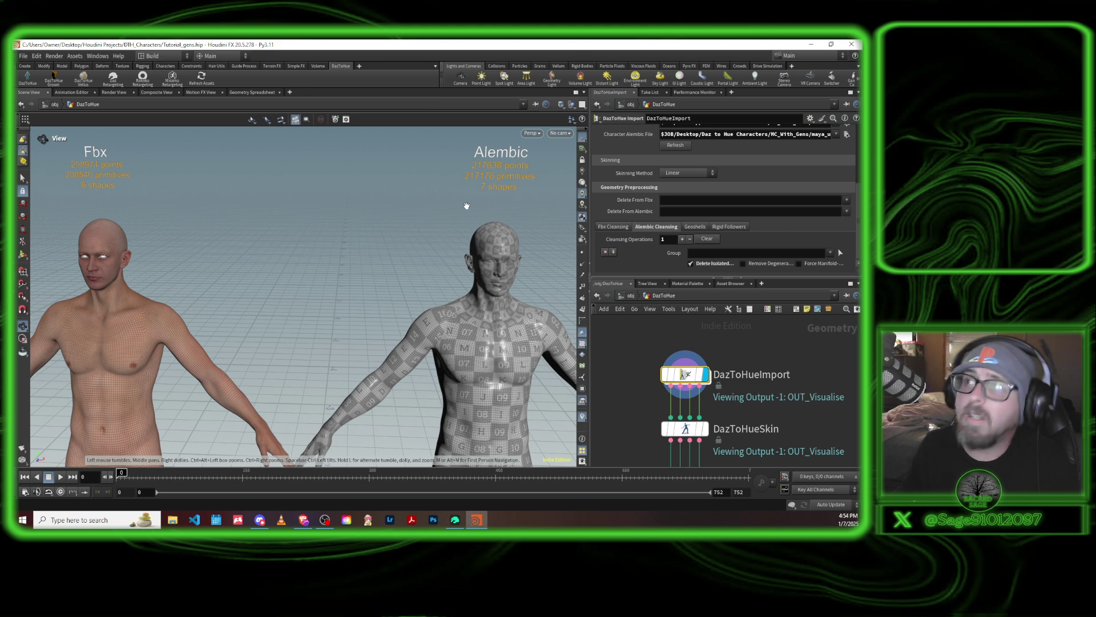
Step: Set the import to delete DicktatorG9_ForeskinShell.Shape and DicktatorG9_Shell.Shape from the FBX
{"action": "left_click", "coordinate": [845, 200]}
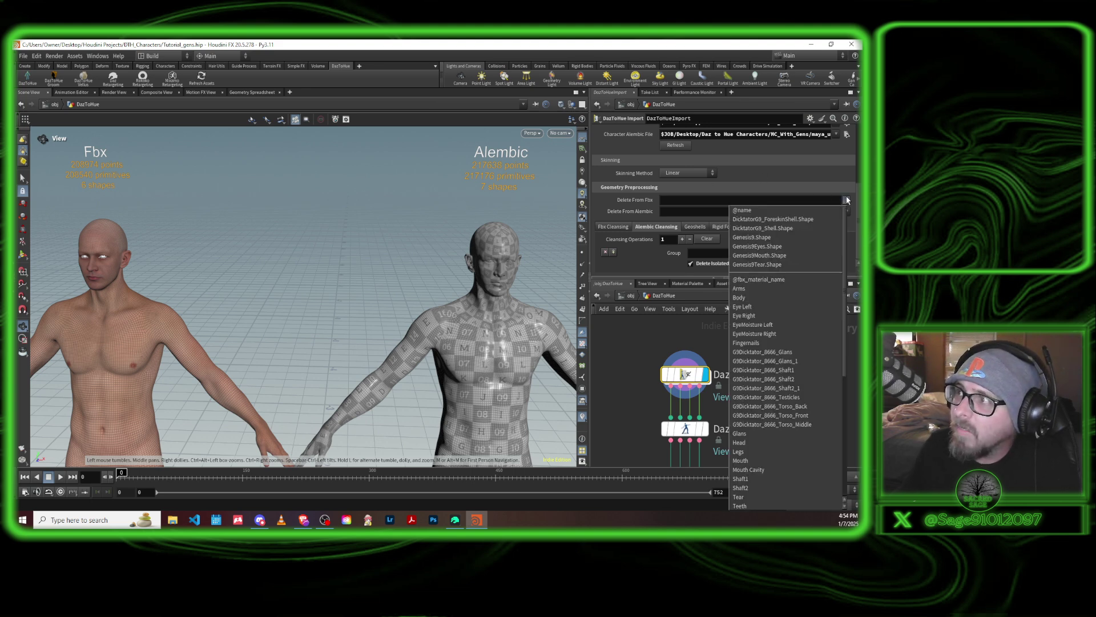
{"action": "left_click", "coordinate": [796, 222]}
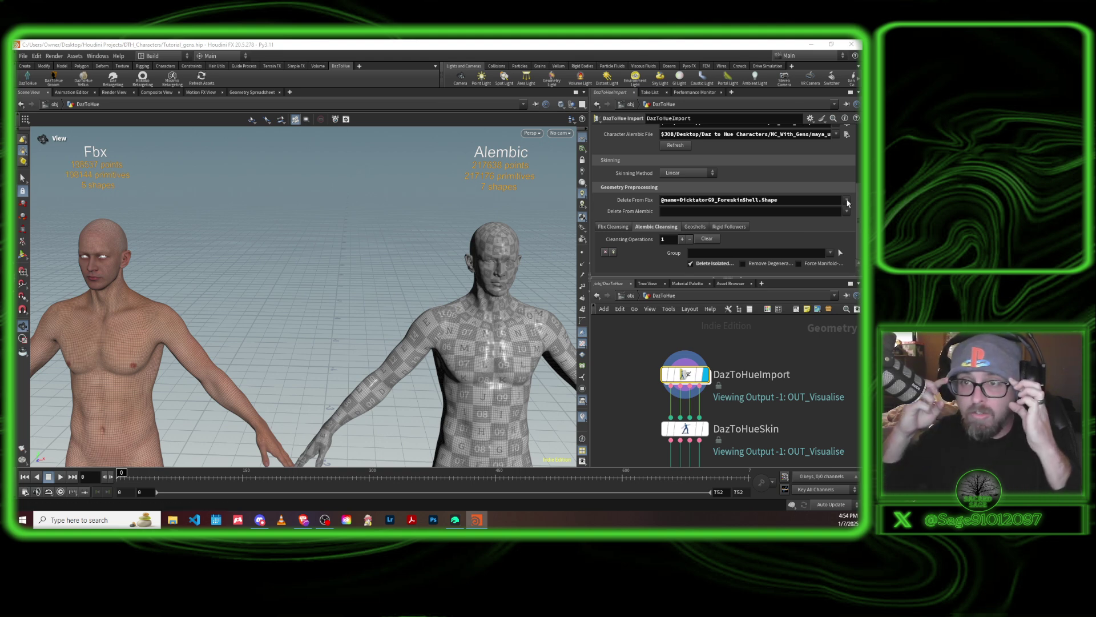
{"action": "left_click", "coordinate": [848, 201]}
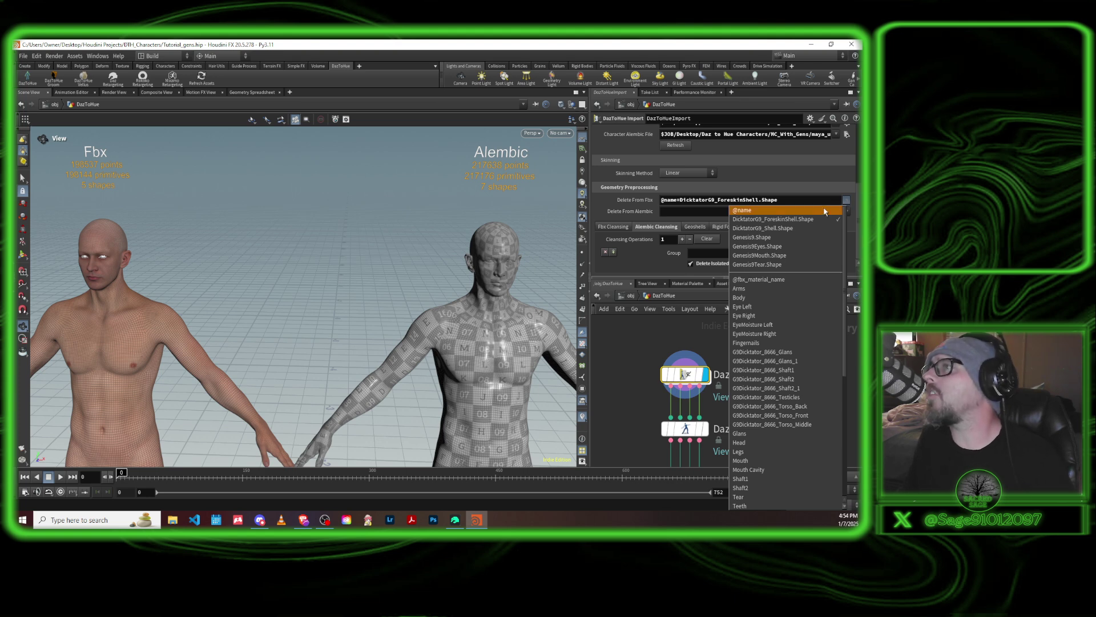
{"action": "left_click", "coordinate": [792, 229]}
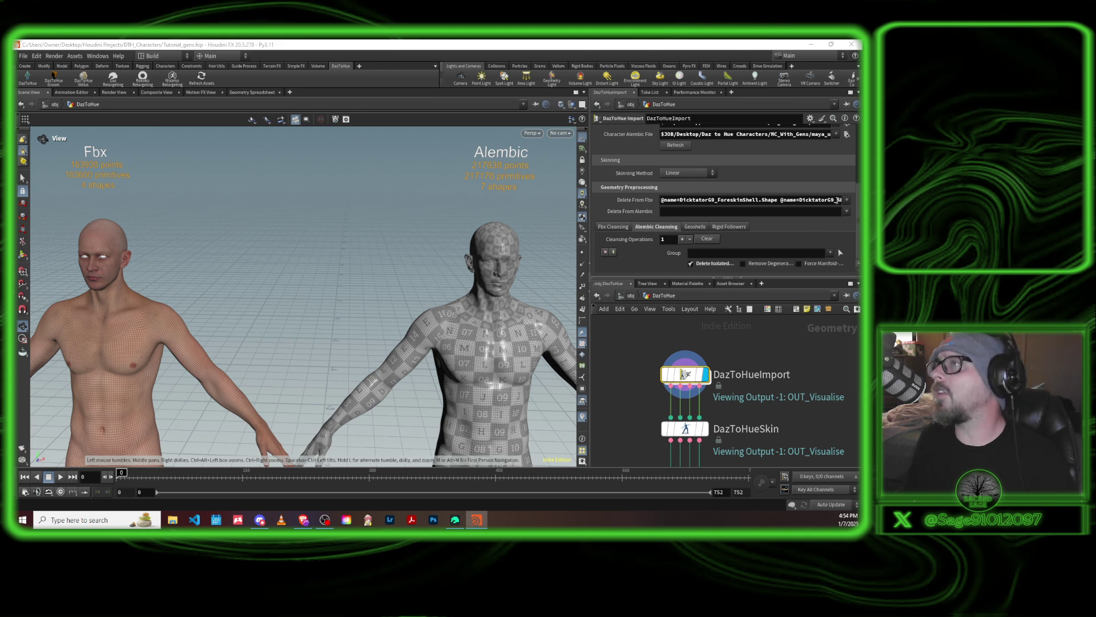
Step: Add the Eye Left and Eye Right materials to the FBX deletion list and check the end of the resulting expression
{"action": "left_click", "coordinate": [848, 201]}
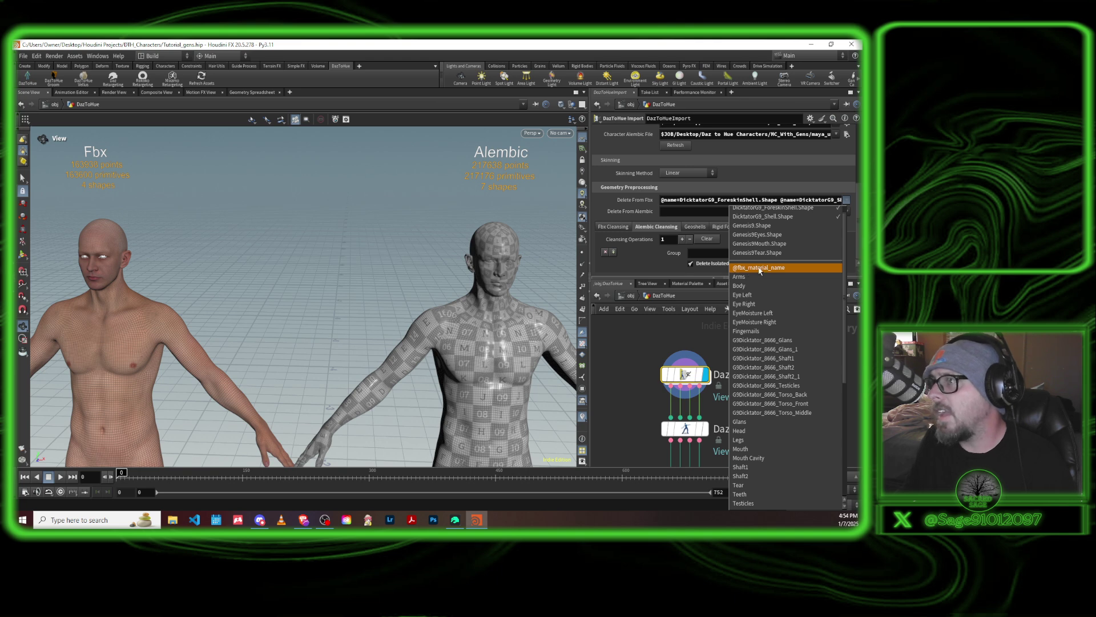
{"action": "left_click", "coordinate": [761, 295]}
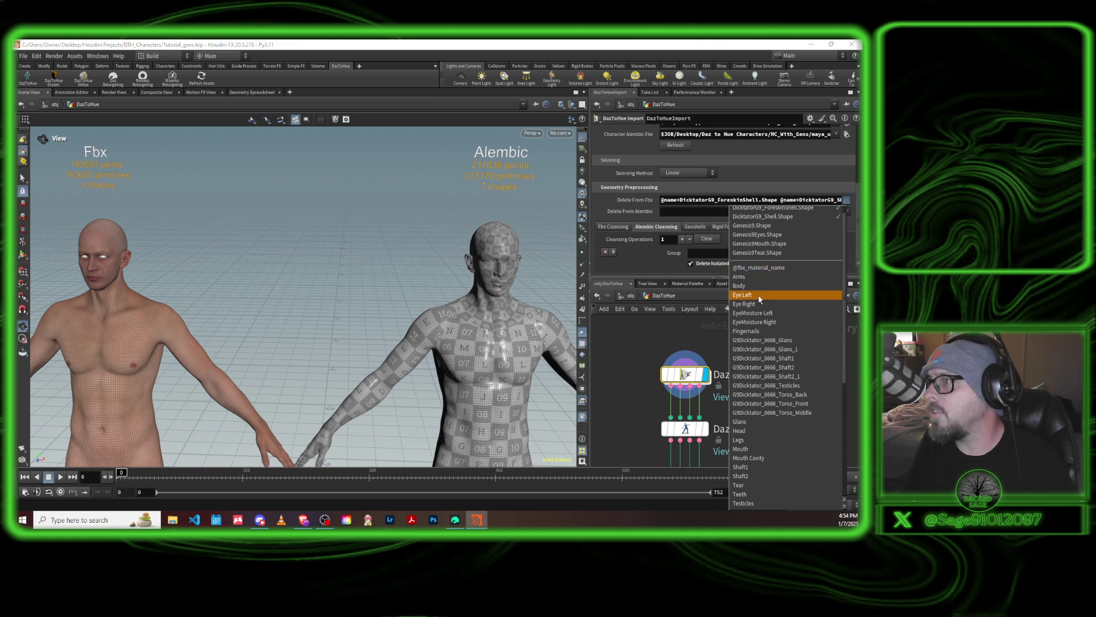
{"action": "left_click", "coordinate": [846, 201]}
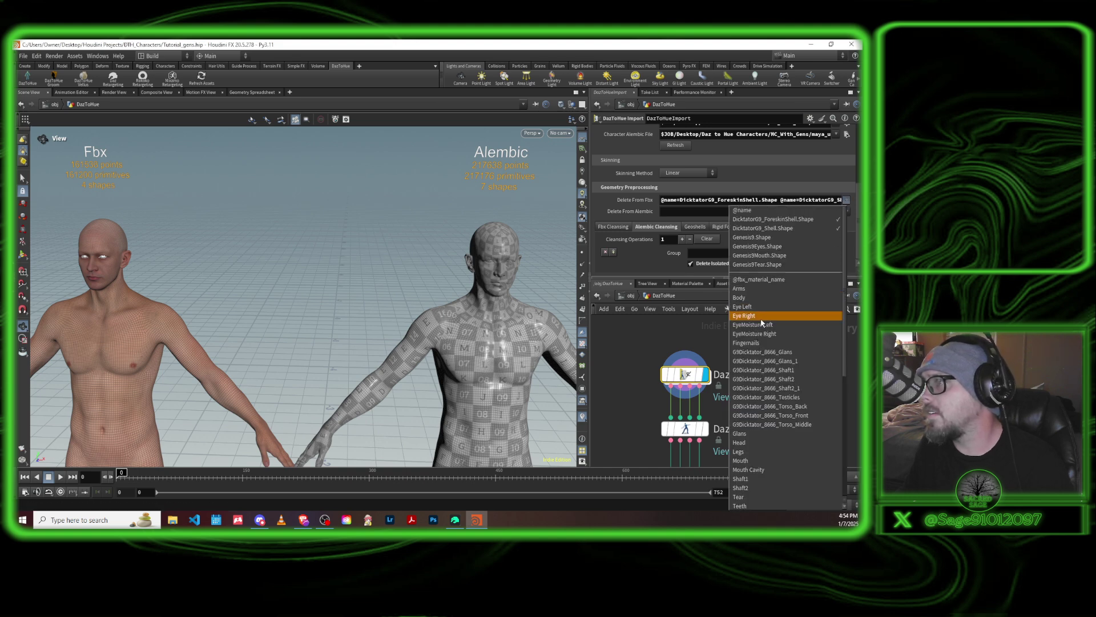
{"action": "left_click", "coordinate": [761, 314]}
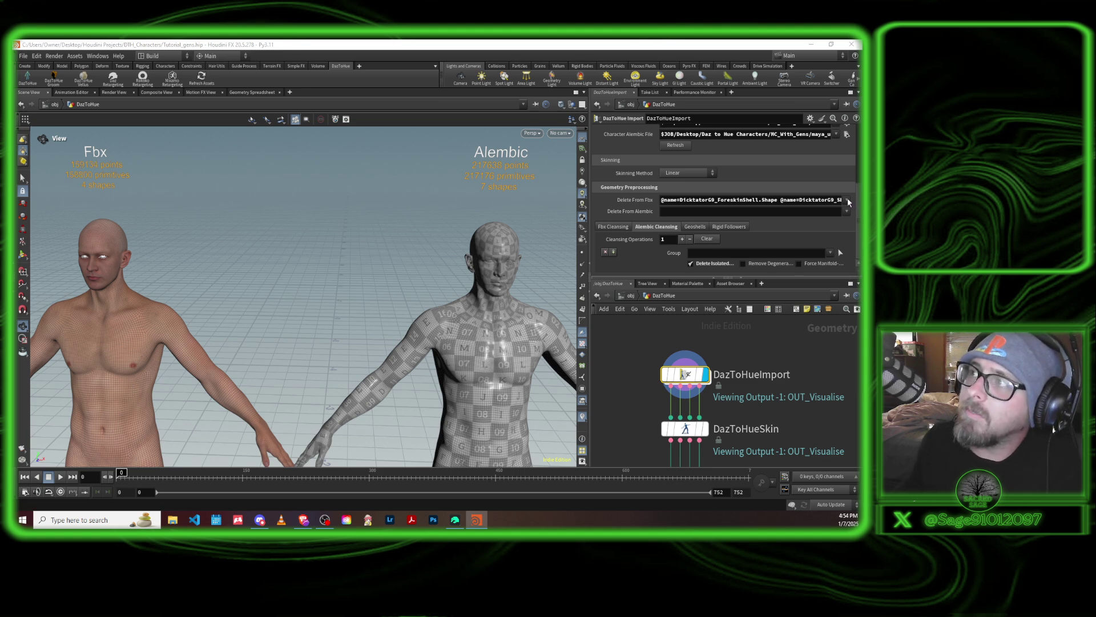
{"action": "left_click_drag", "start_coordinate": [835, 200], "coordinate": [861, 200]}
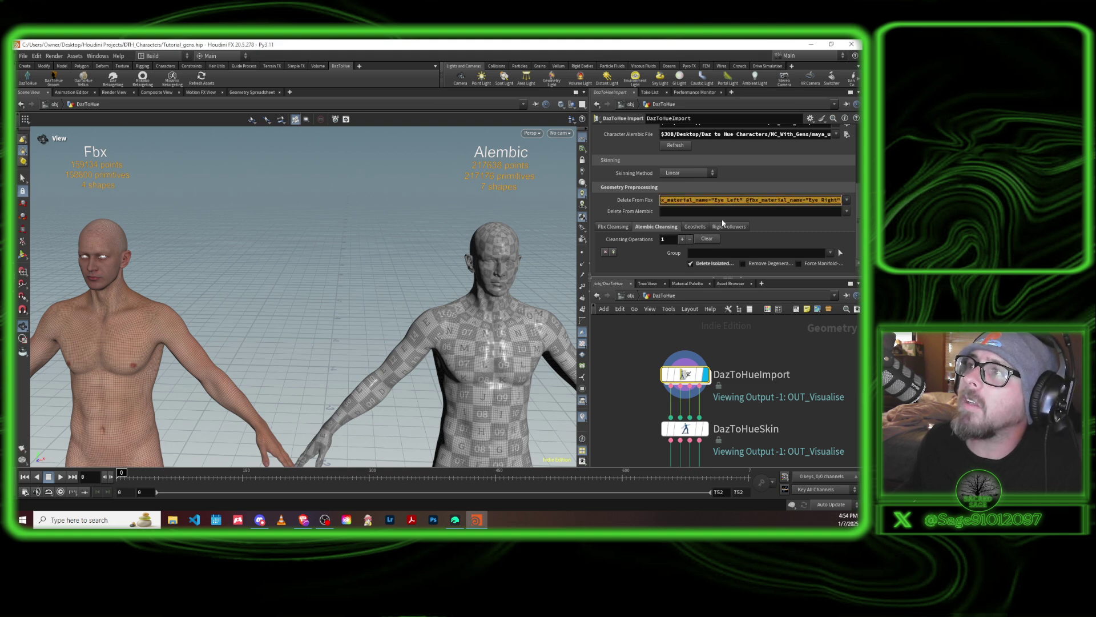
Step: Set the import to delete the paths /DicktatorG9_Shell/DicktatorG9_Shell and /G9Dicktator_8666/G9Dicktator_8666 from the Alembic
{"action": "left_click", "coordinate": [703, 211]}
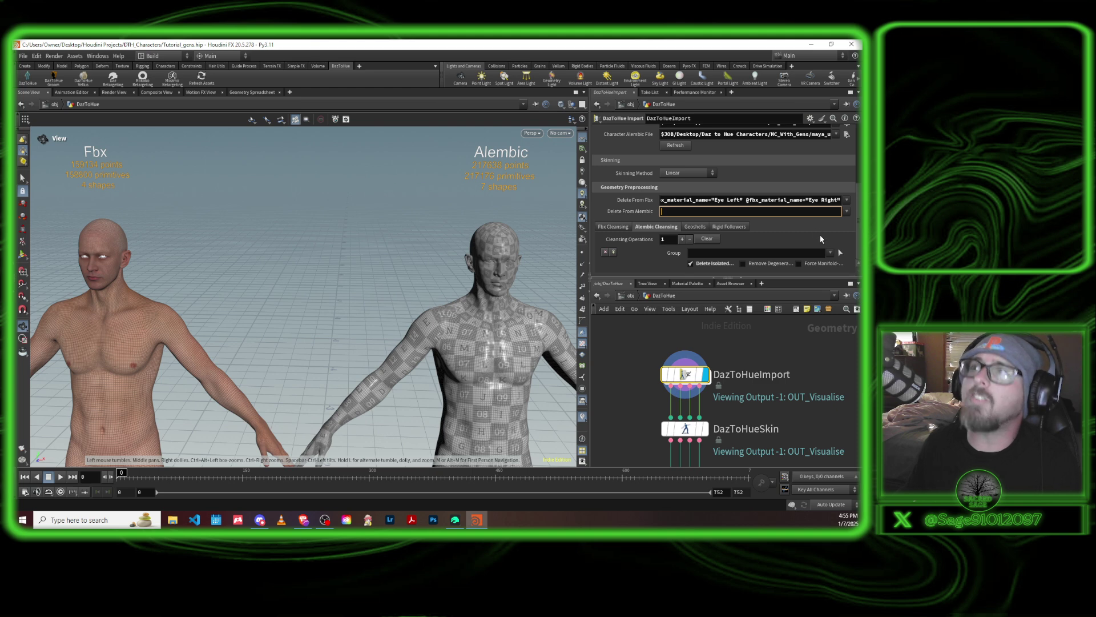
{"action": "left_click", "coordinate": [846, 212]}
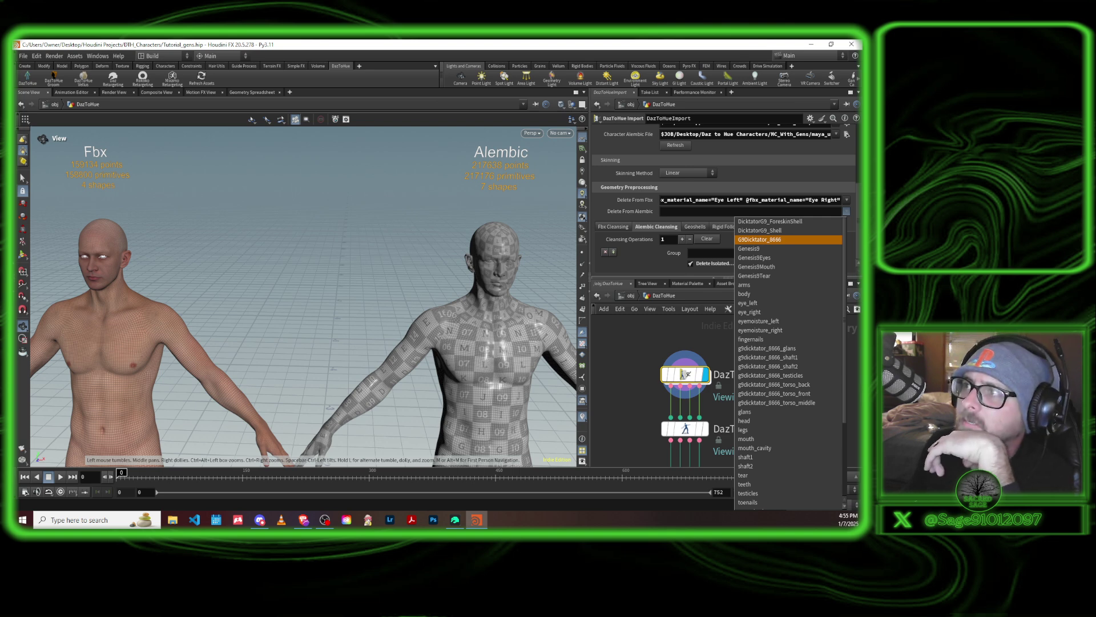
{"action": "scroll", "coordinate": [805, 348], "scroll_direction": "down", "scroll_amount": 2}
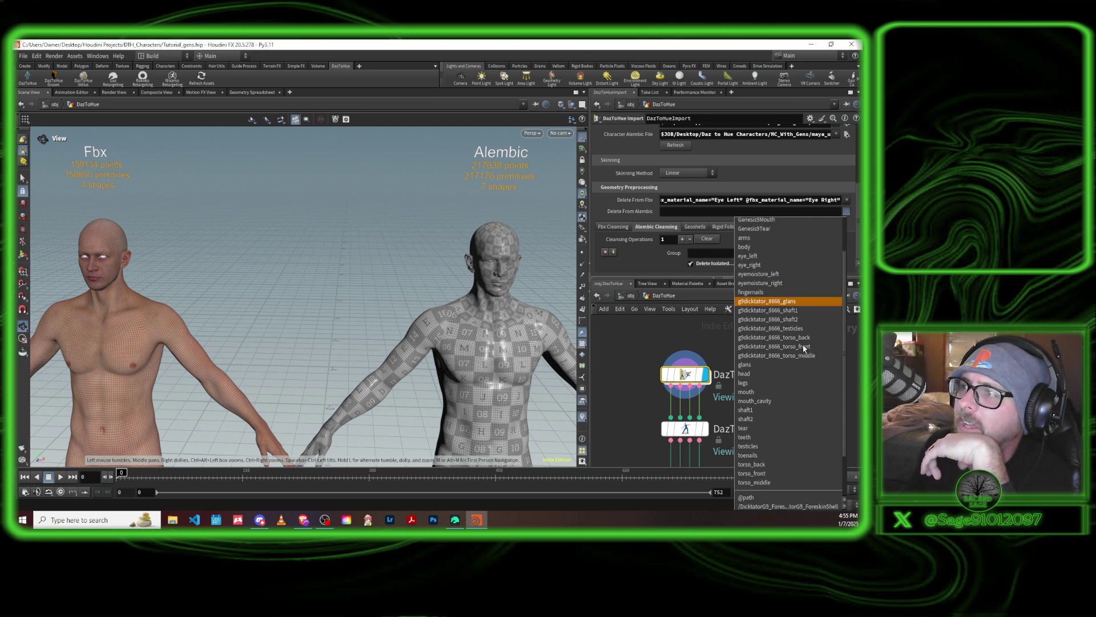
{"action": "scroll", "coordinate": [801, 357], "scroll_direction": "down", "scroll_amount": 2}
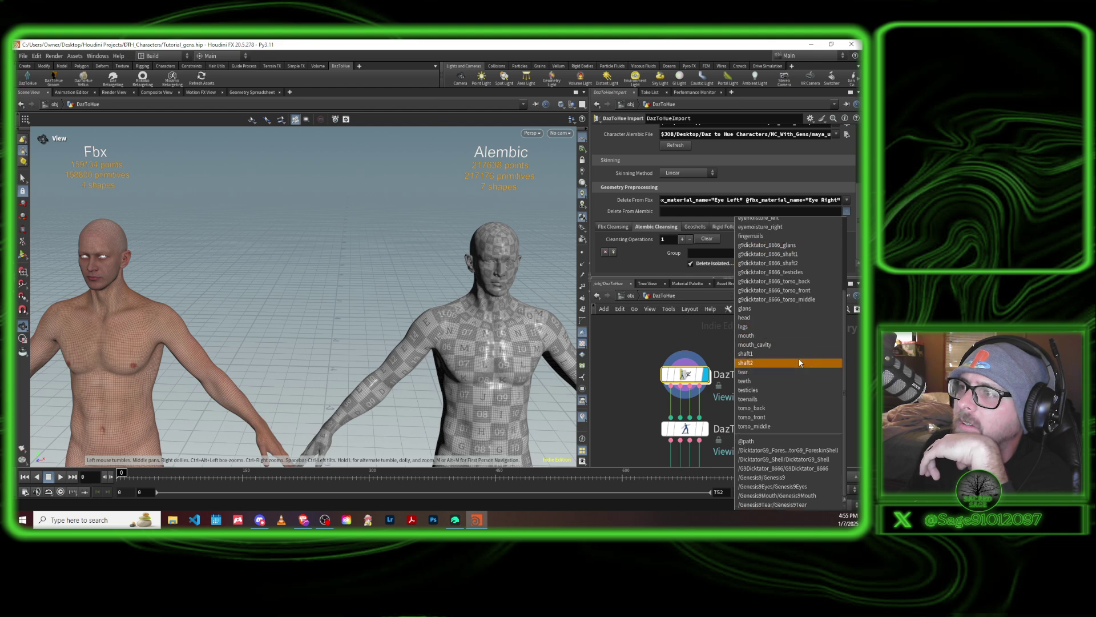
{"action": "left_click", "coordinate": [794, 461]}
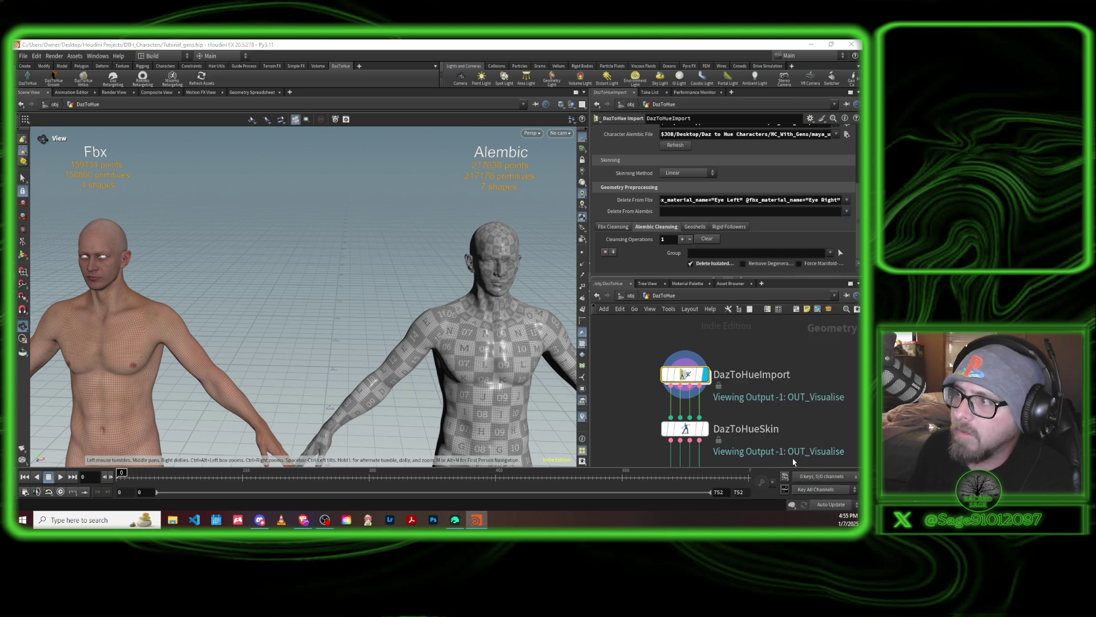
{"action": "left_click", "coordinate": [847, 212]}
{"action": "scroll", "coordinate": [796, 452], "scroll_direction": "down", "scroll_amount": 4}
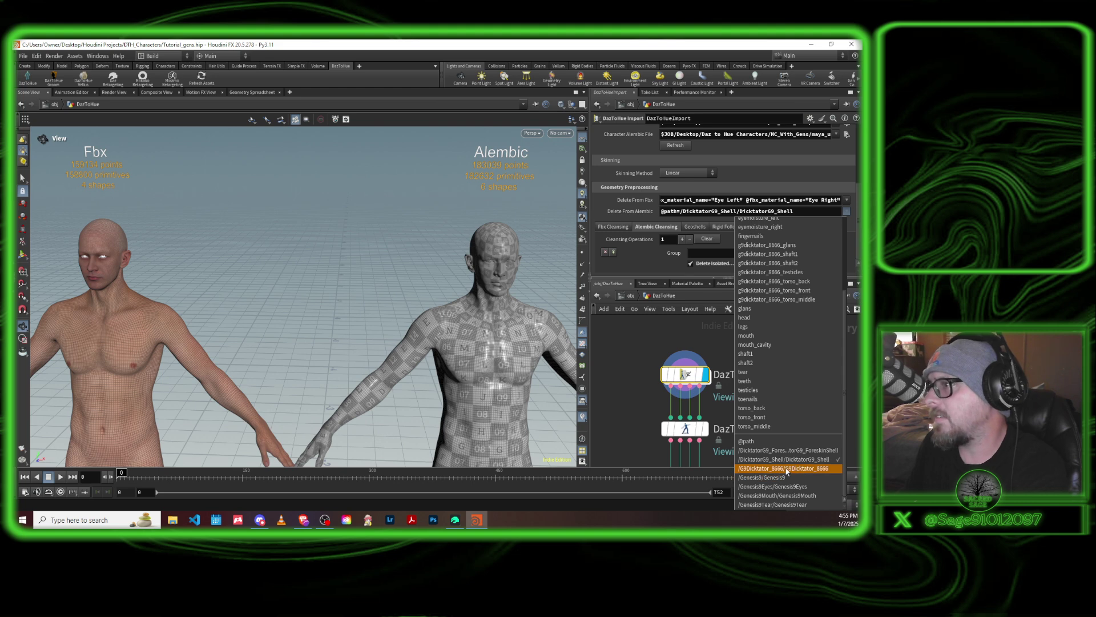
{"action": "left_click", "coordinate": [787, 469]}
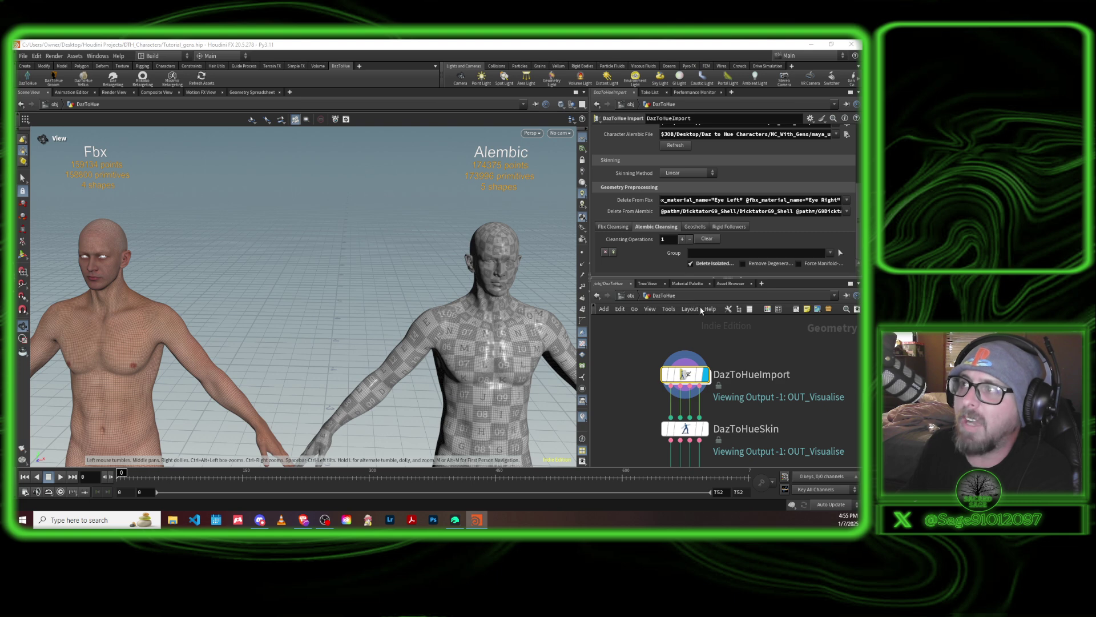
Step: Add the DicktatorG9_ForeskinShell path to the geometry that DazToHueImport deletes from the Alembic
{"action": "left_click", "coordinate": [847, 211]}
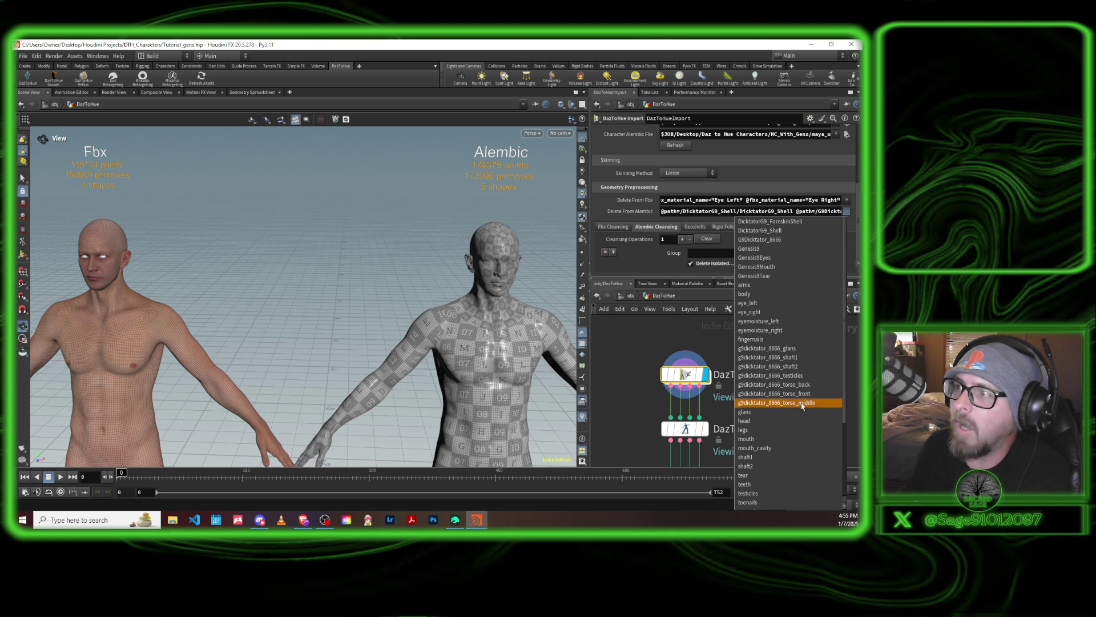
{"action": "scroll", "coordinate": [792, 421], "scroll_direction": "down", "scroll_amount": 4}
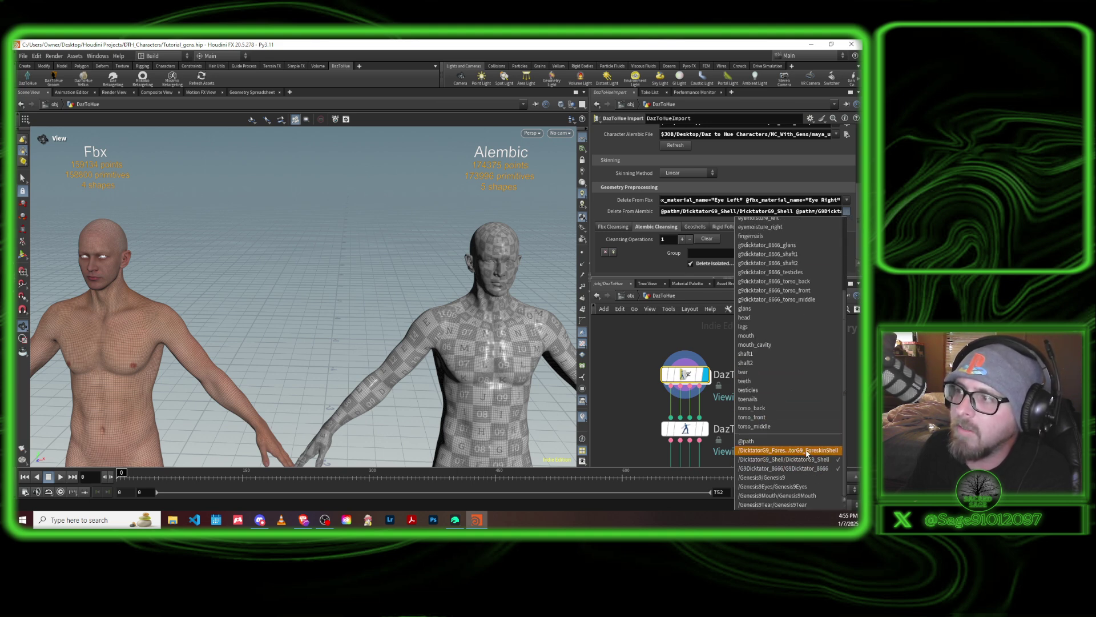
{"action": "left_click", "coordinate": [810, 451]}
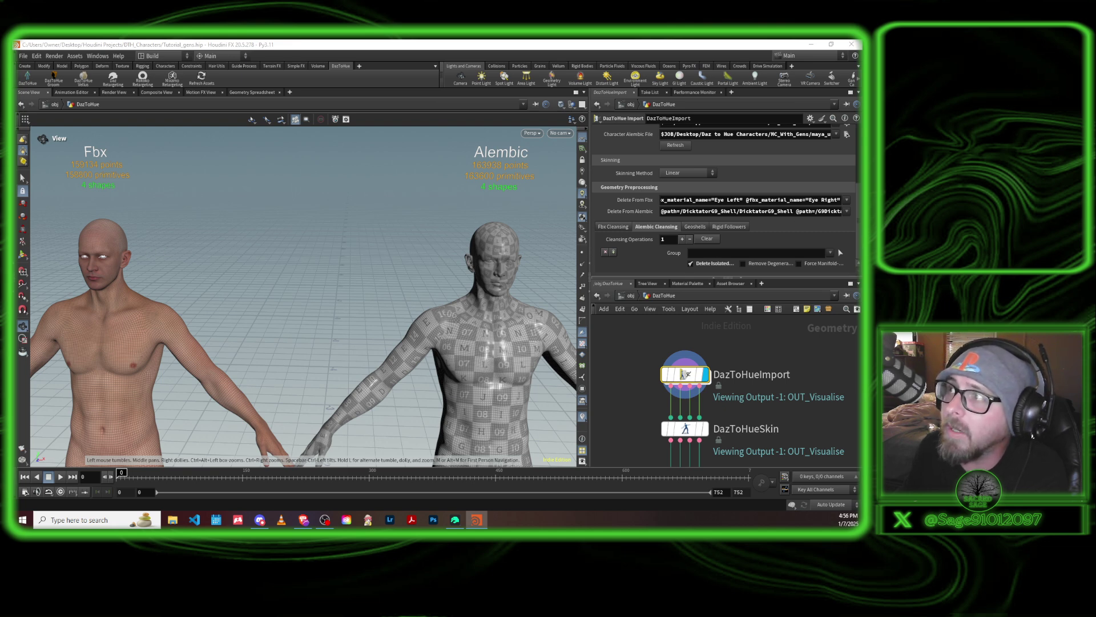
Step: Add the eye_left and eye_right groups to the Alembic deletion list
{"action": "left_click", "coordinate": [848, 211]}
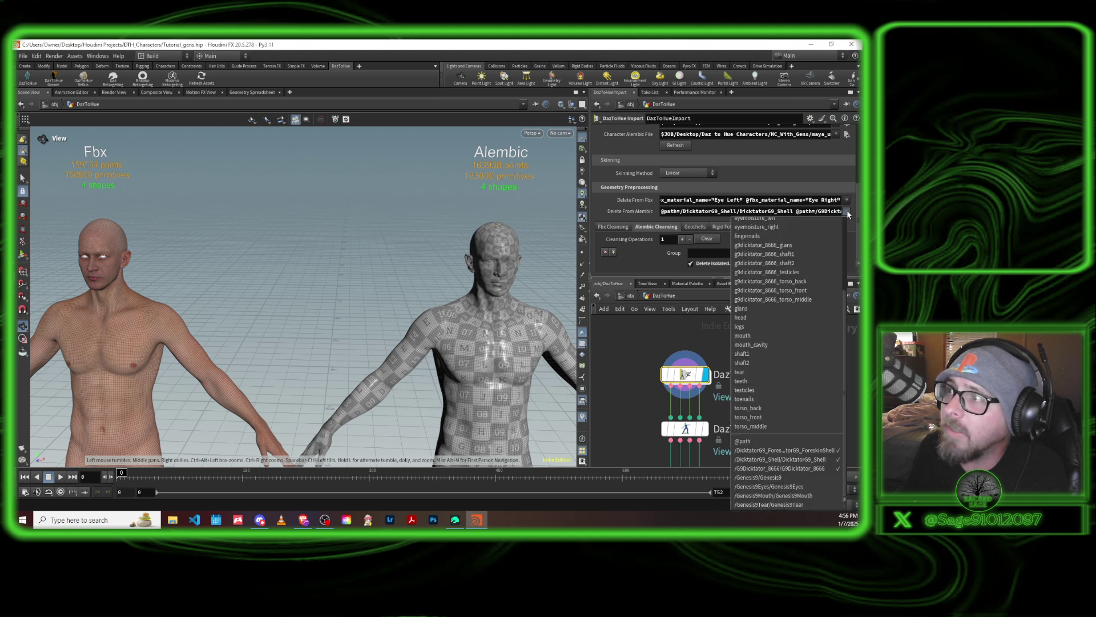
{"action": "scroll", "coordinate": [805, 251], "scroll_direction": "up", "scroll_amount": 5}
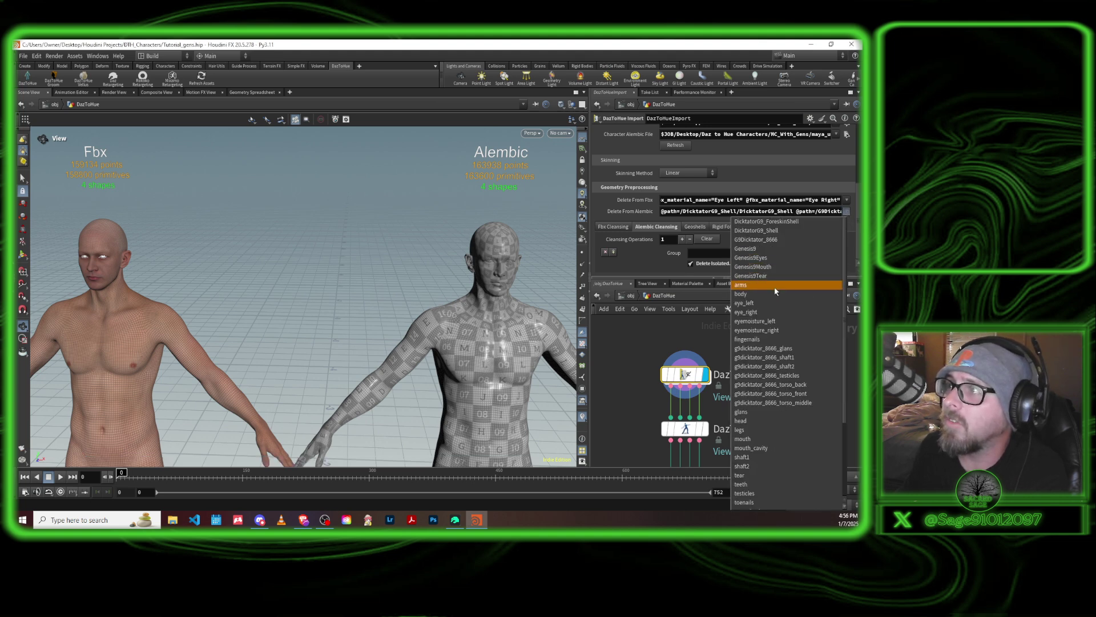
{"action": "left_click", "coordinate": [755, 304]}
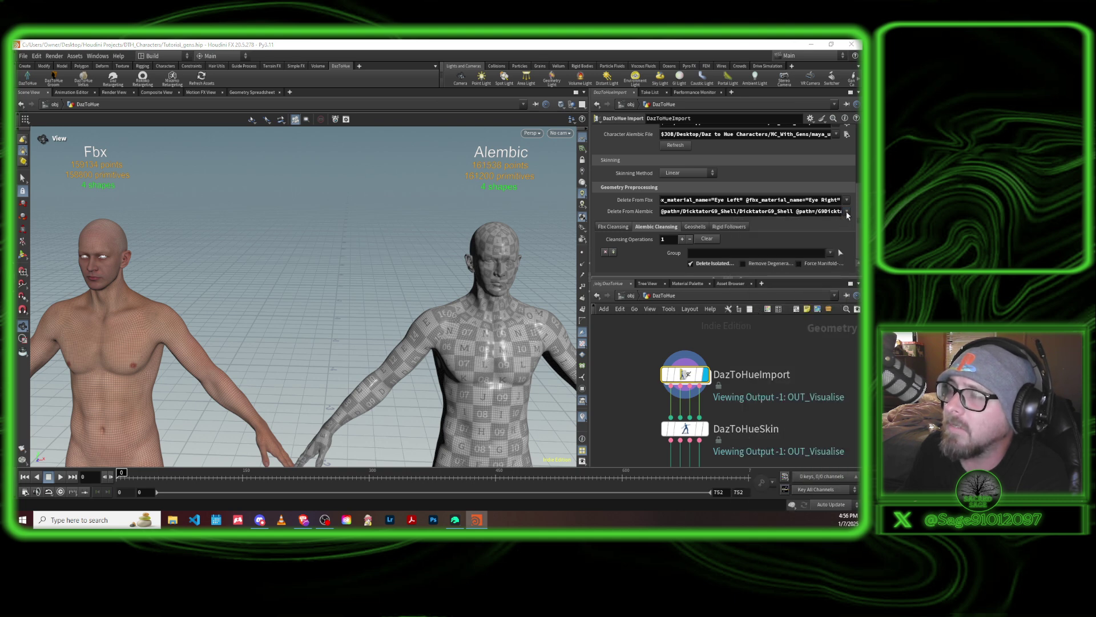
{"action": "left_click", "coordinate": [849, 214]}
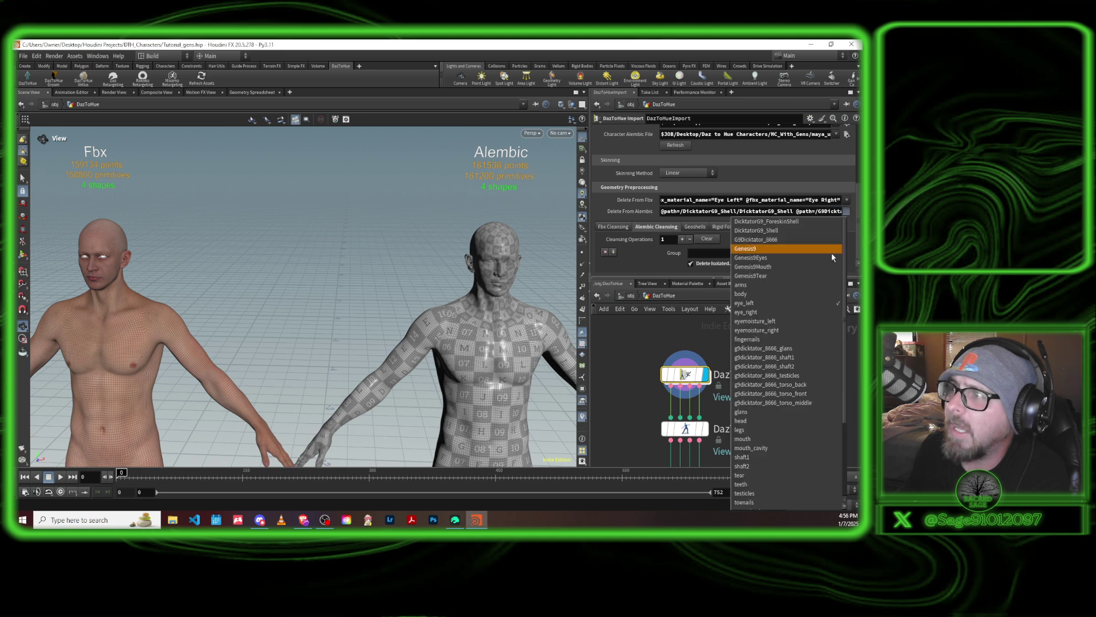
{"action": "left_click", "coordinate": [787, 315]}
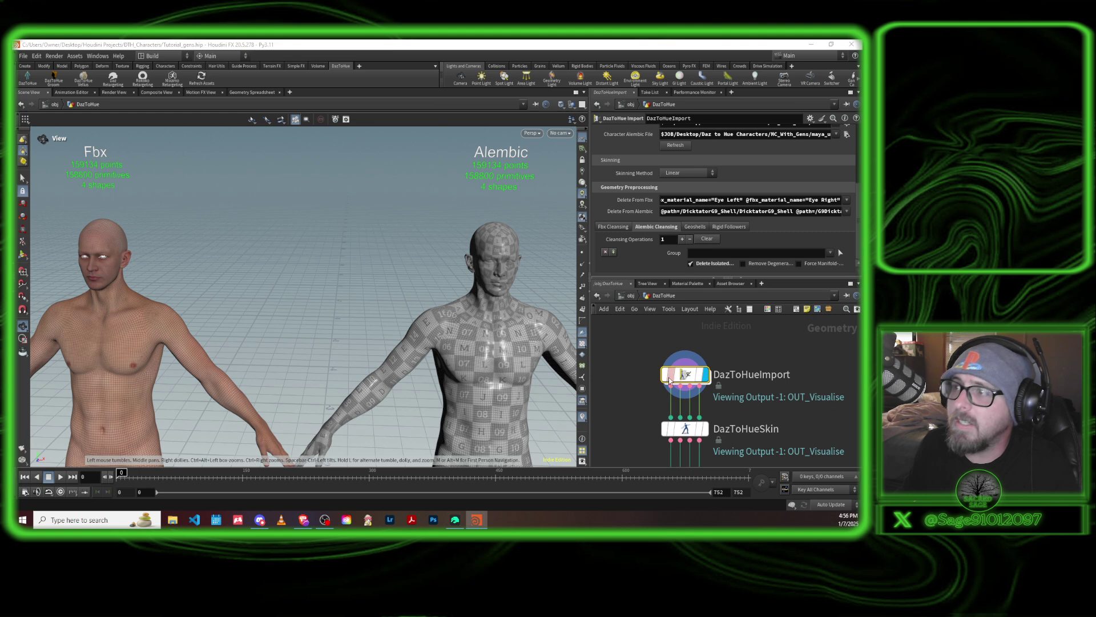
Step: Display the DazToHueSkin node and define one skinned shape named MC_Skin
{"action": "left_click", "coordinate": [687, 429]}
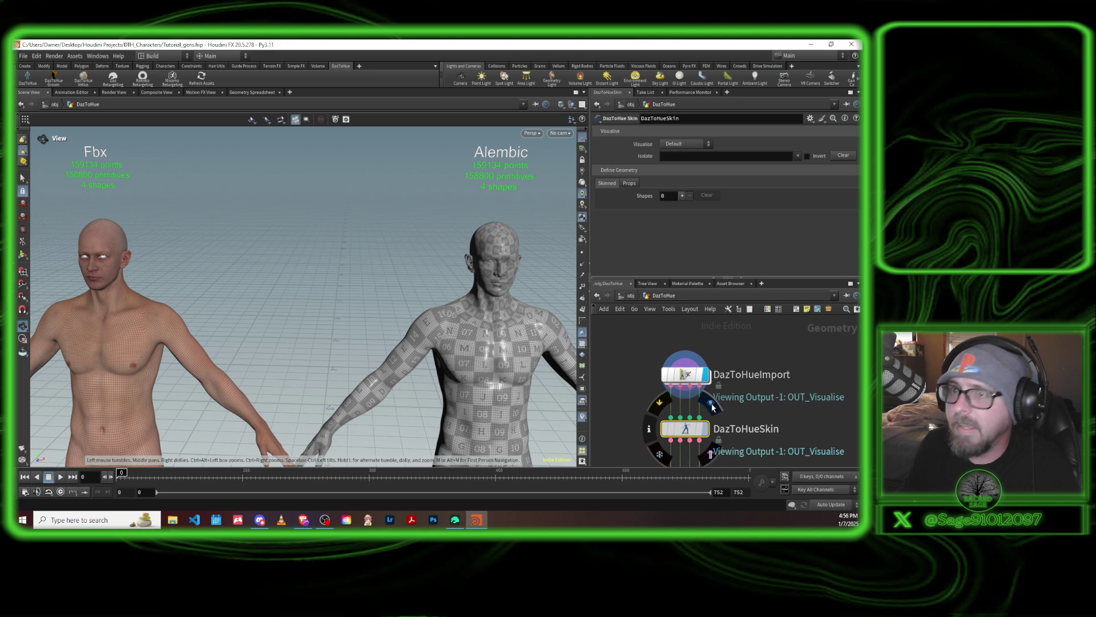
{"action": "left_click", "coordinate": [713, 406]}
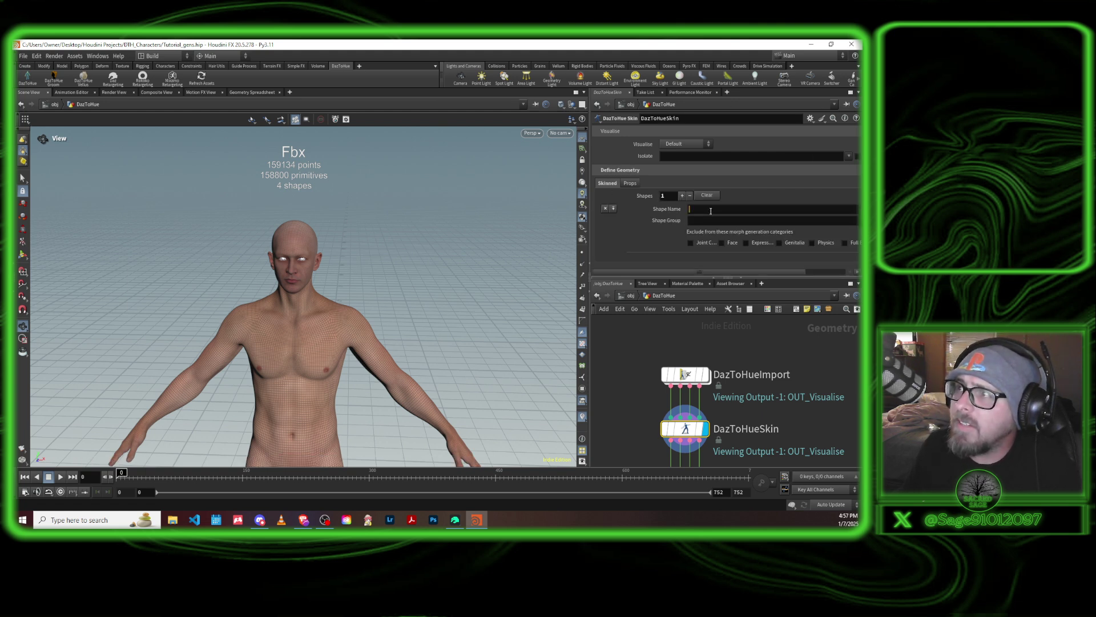
{"action": "left_click", "coordinate": [711, 209]}
{"action": "type", "text": "Bo"}
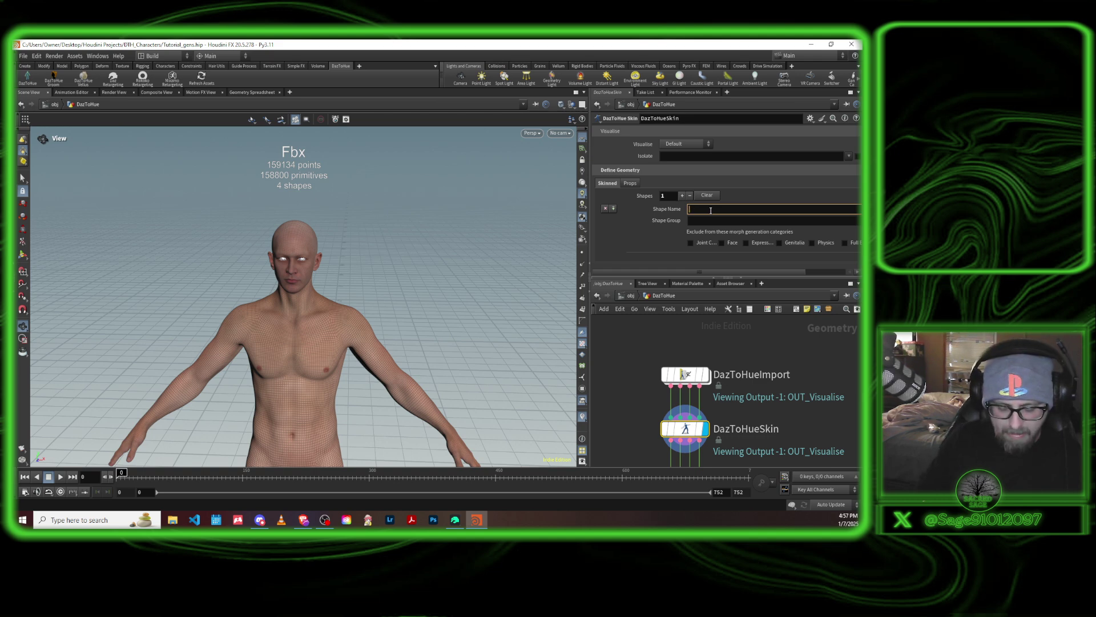
{"action": "type", "text": "MC_Skin"}
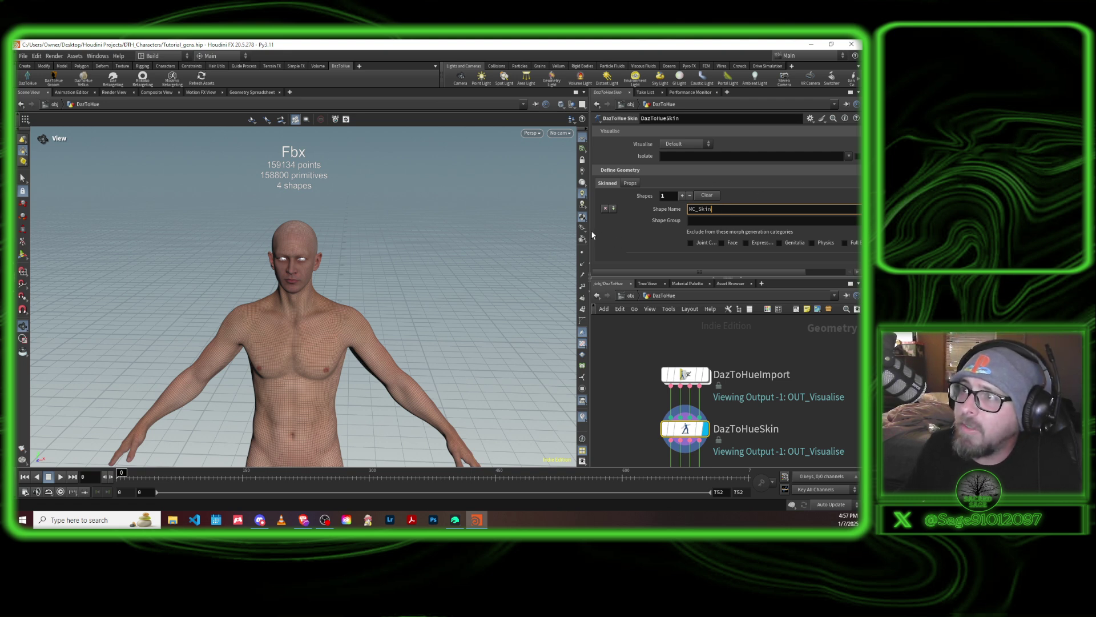
Step: Set the MC_Skin shape group to Genesis9.Shape, Genesis9Eyes.Shape, Genesis9Mouth.Shape and Genesis9Tear.Shape
{"action": "left_click_drag", "start_coordinate": [590, 231], "coordinate": [540, 232]}
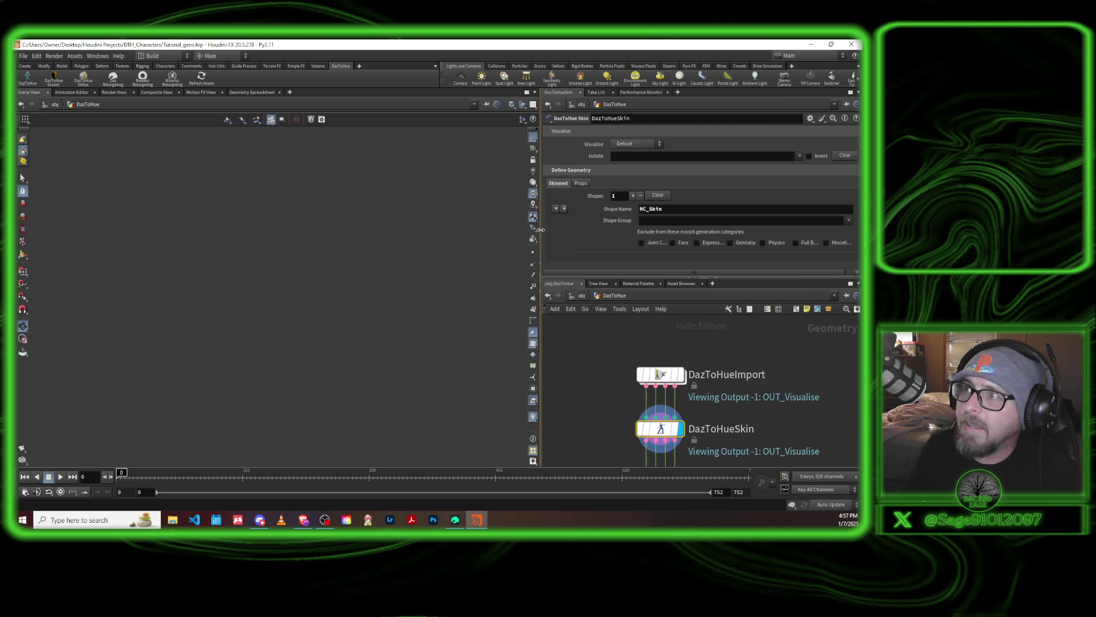
{"action": "left_click", "coordinate": [851, 221]}
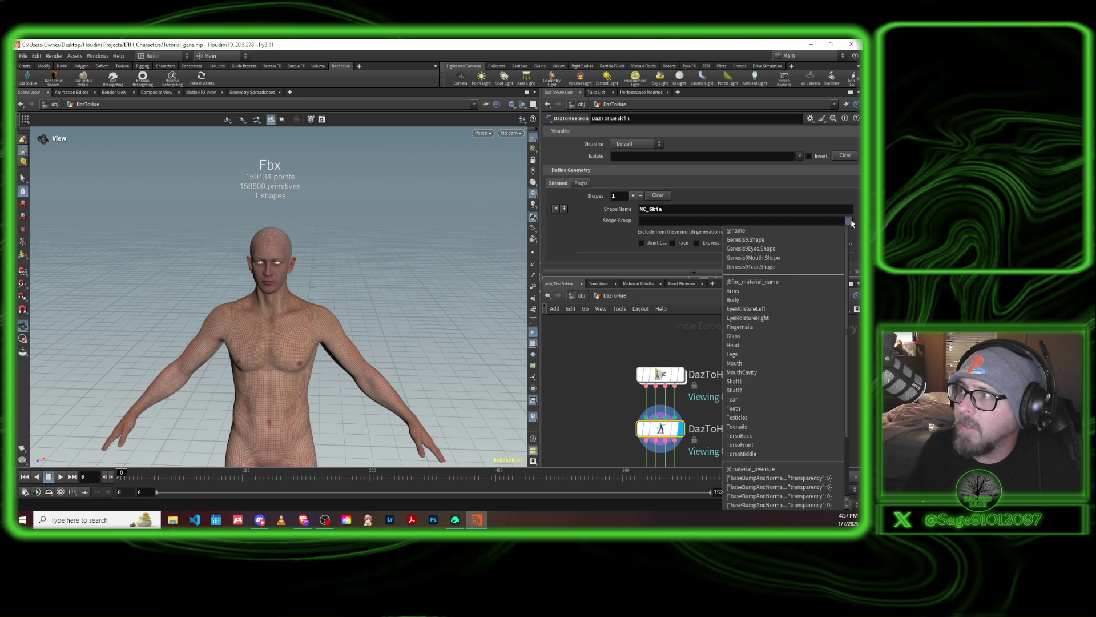
{"action": "left_click", "coordinate": [767, 241]}
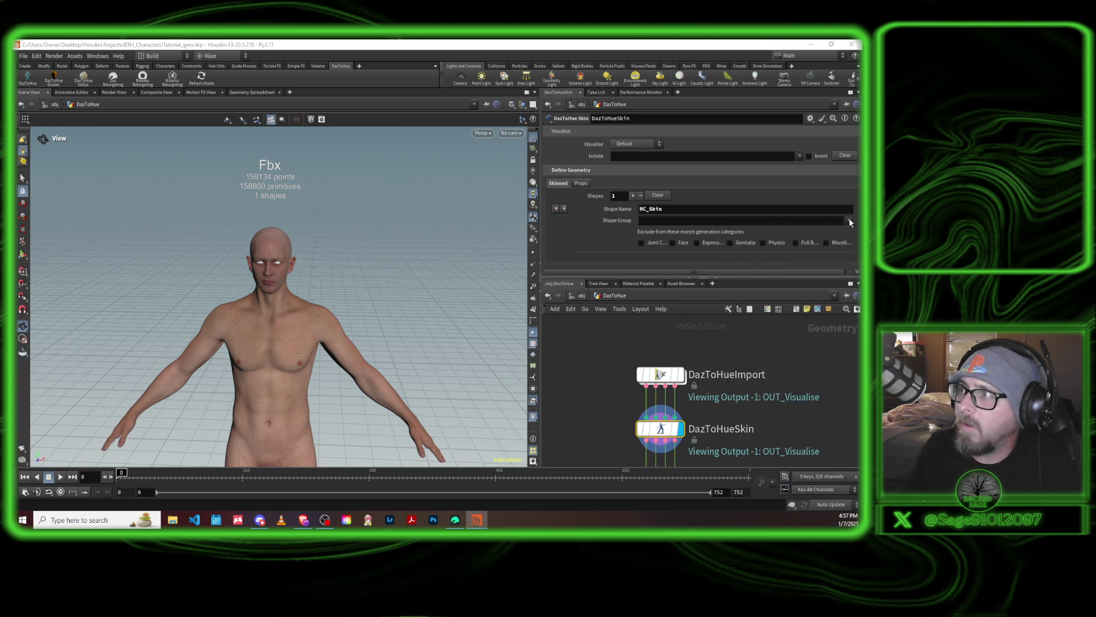
{"action": "left_click", "coordinate": [851, 221]}
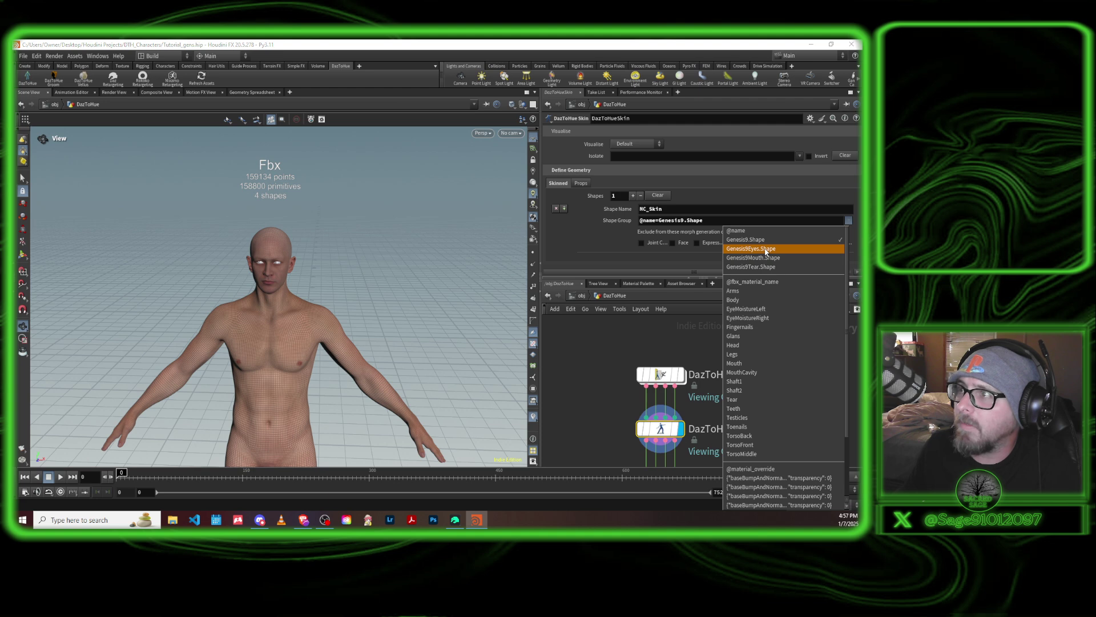
{"action": "left_click", "coordinate": [765, 249]}
{"action": "left_click", "coordinate": [849, 221]}
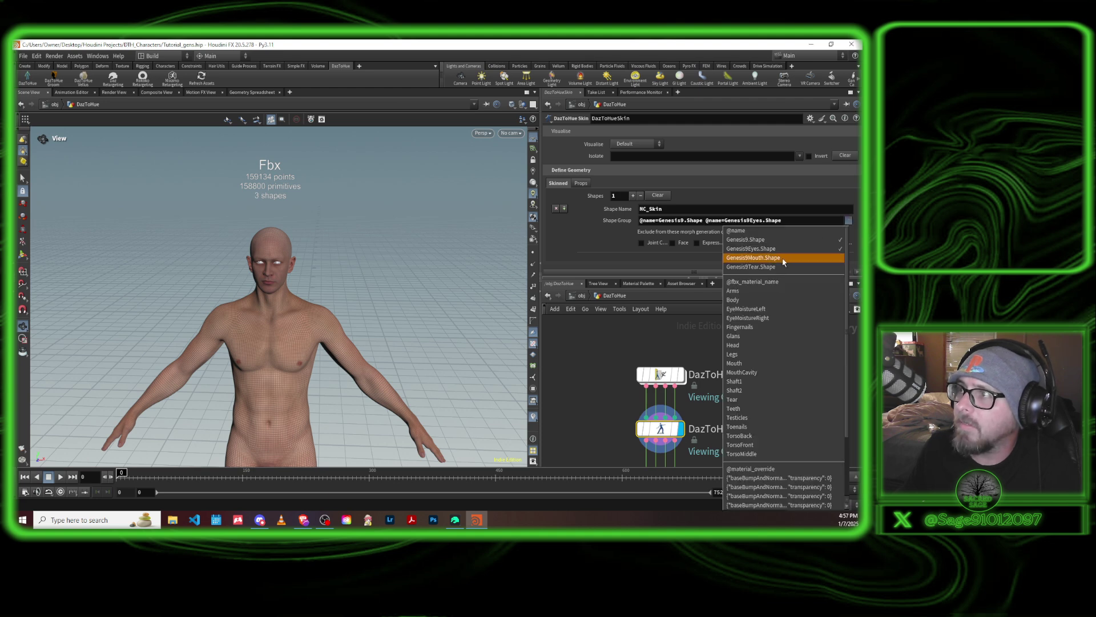
{"action": "left_click", "coordinate": [765, 257]}
{"action": "left_click", "coordinate": [846, 221]}
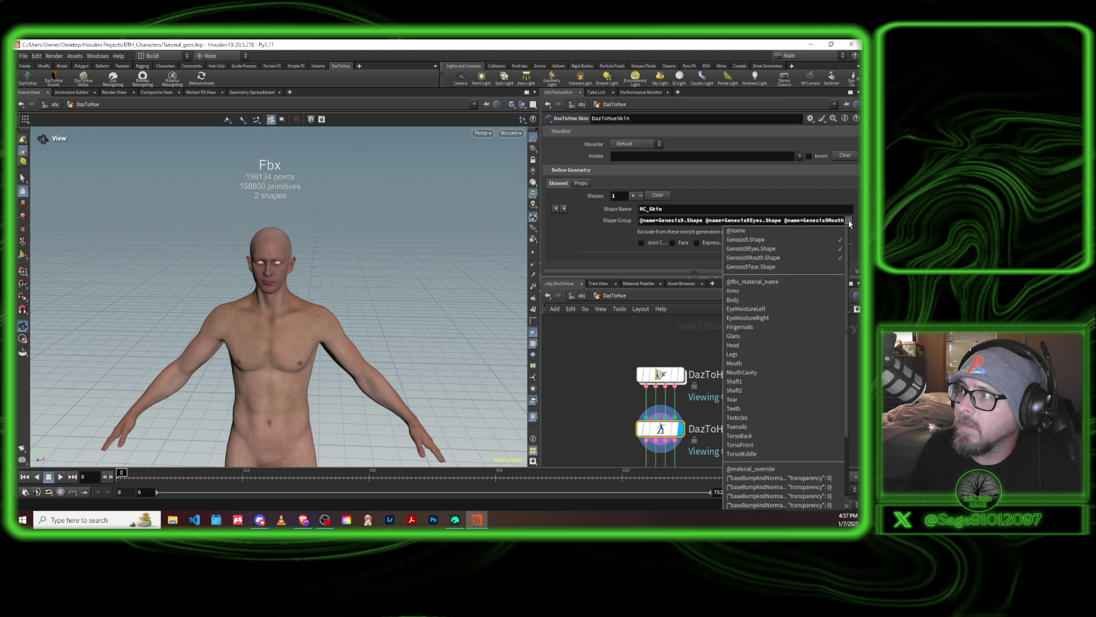
{"action": "left_click", "coordinate": [765, 262]}
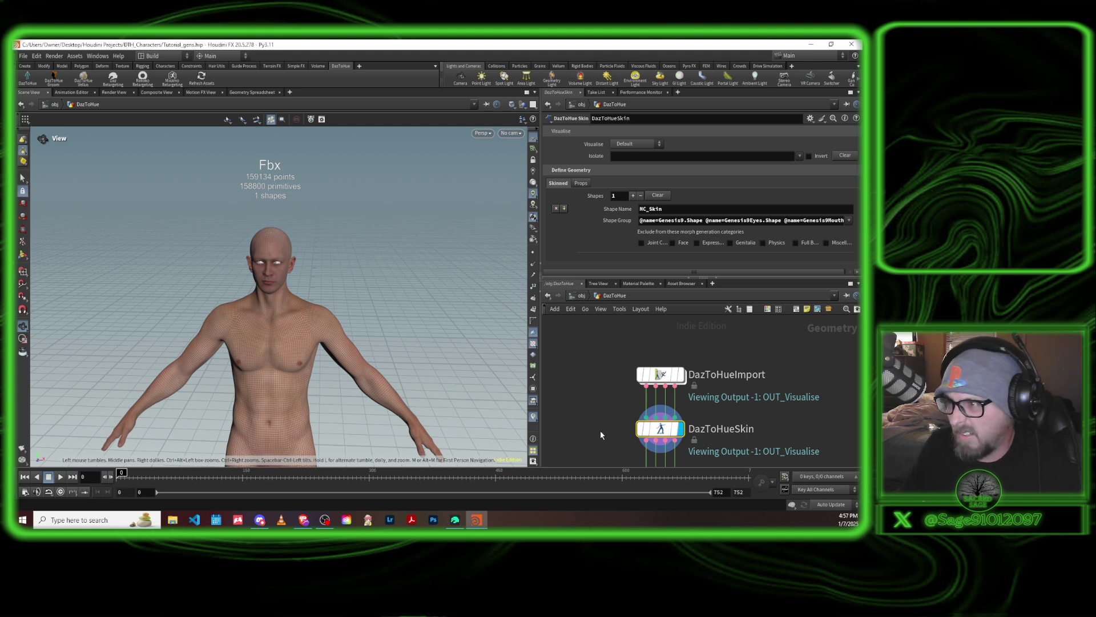
Step: Display the DazToHueSkeleton node and load its DK9 UE5 preset
{"action": "middle_click_drag", "start_coordinate": [601, 431], "coordinate": [602, 399]}
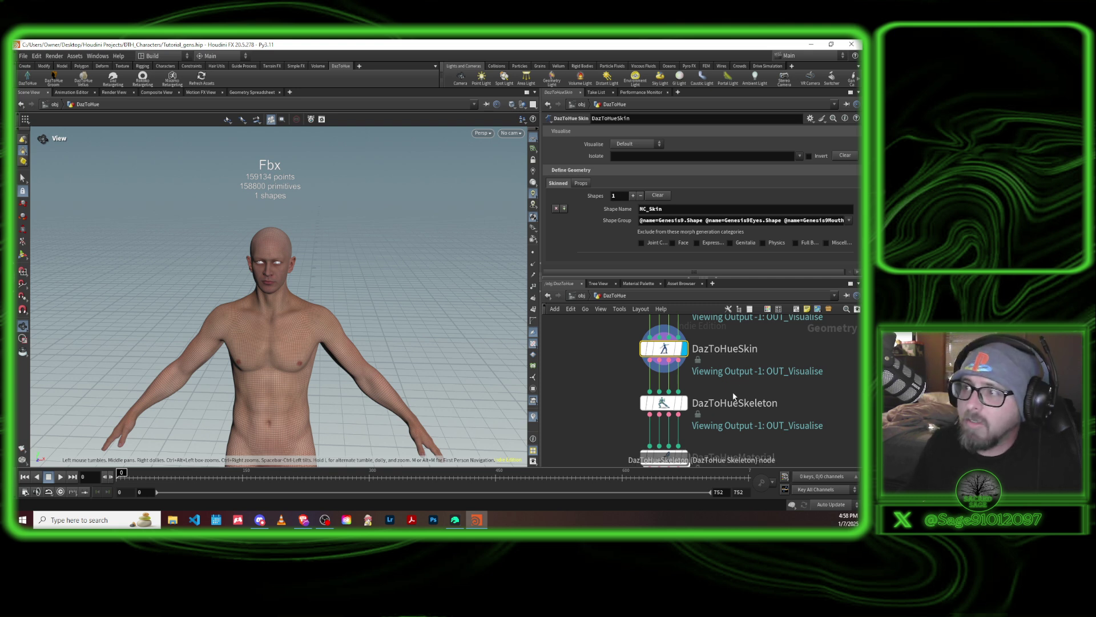
{"action": "left_click", "coordinate": [679, 402]}
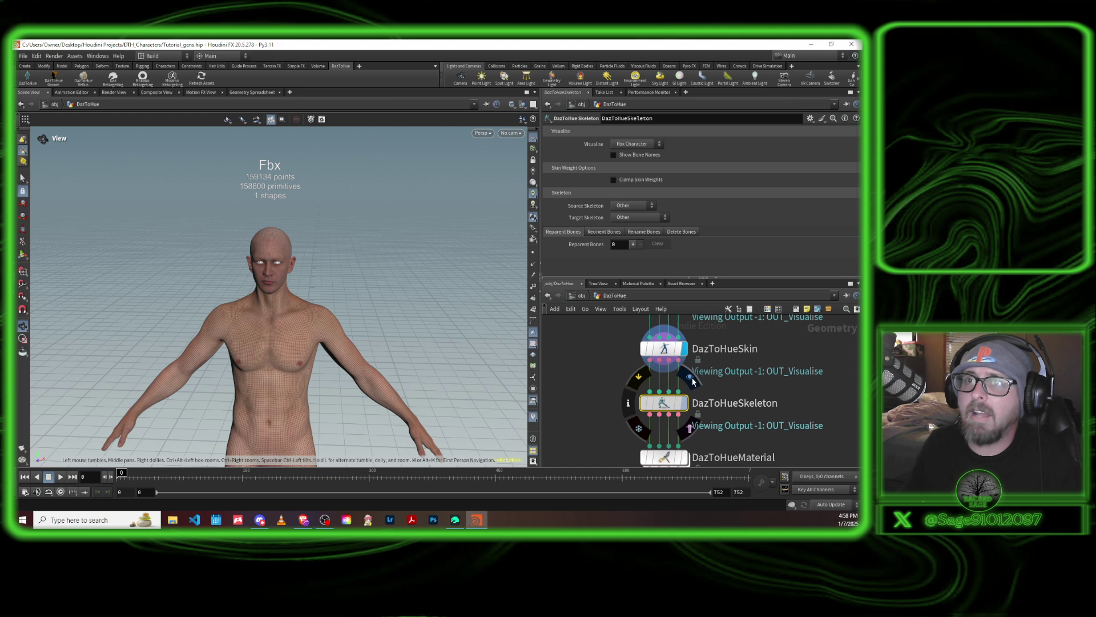
{"action": "left_click", "coordinate": [693, 381]}
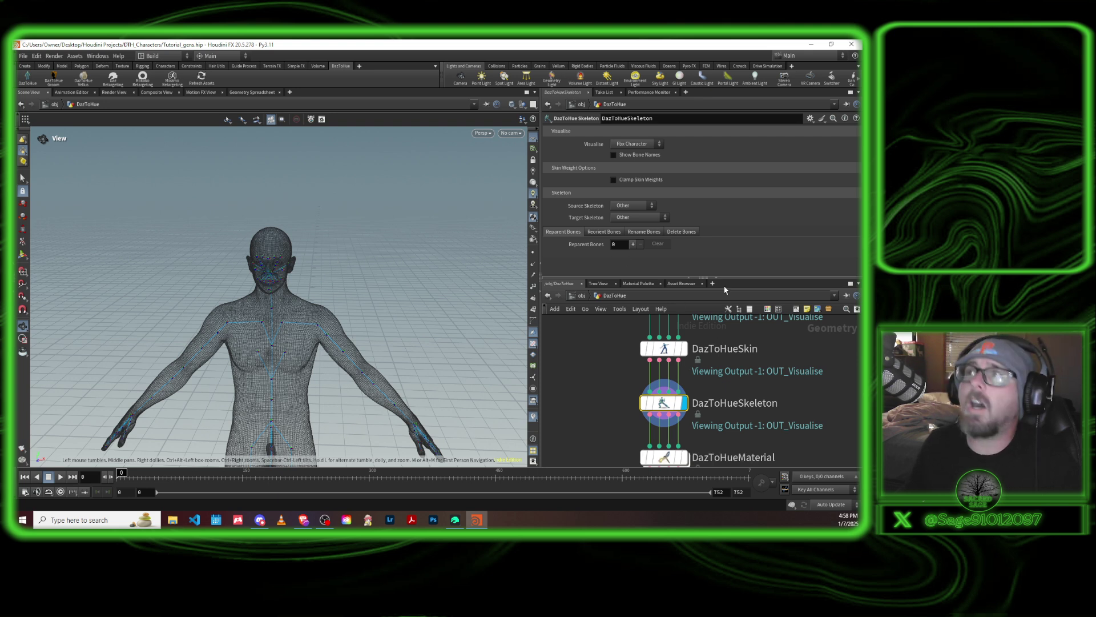
{"action": "left_click", "coordinate": [810, 118]}
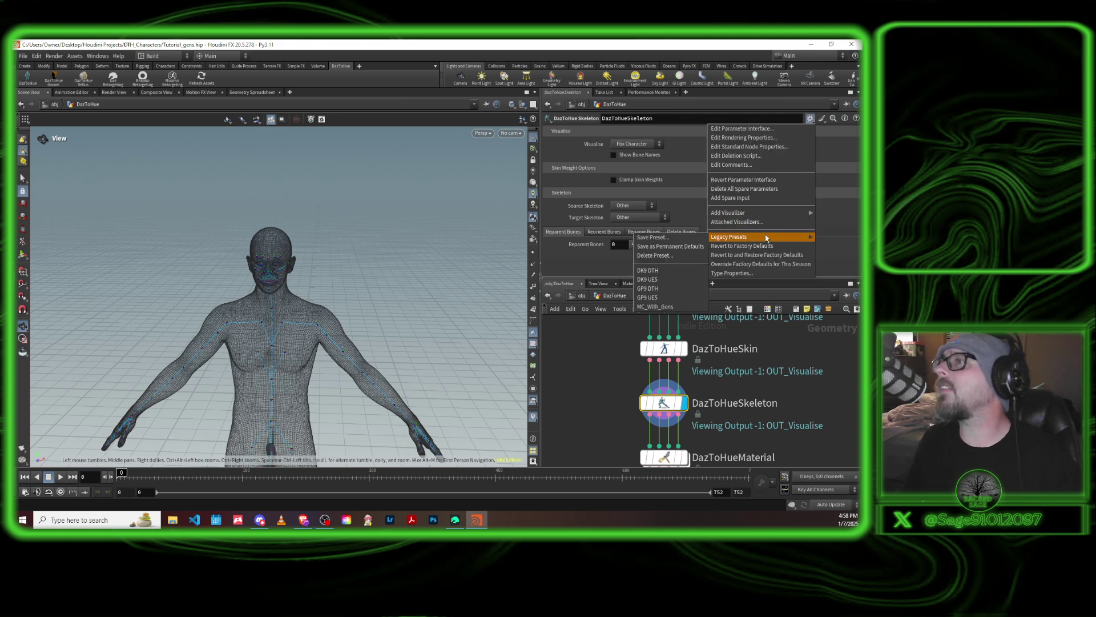
{"action": "mouse_move", "coordinate": [754, 237]}
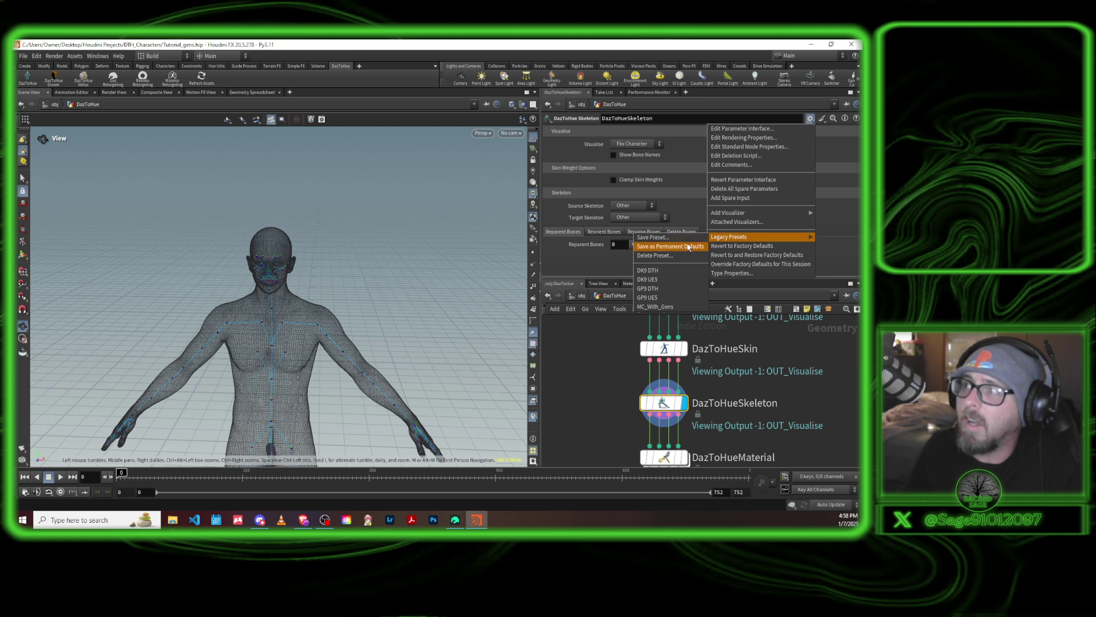
{"action": "left_click", "coordinate": [660, 279]}
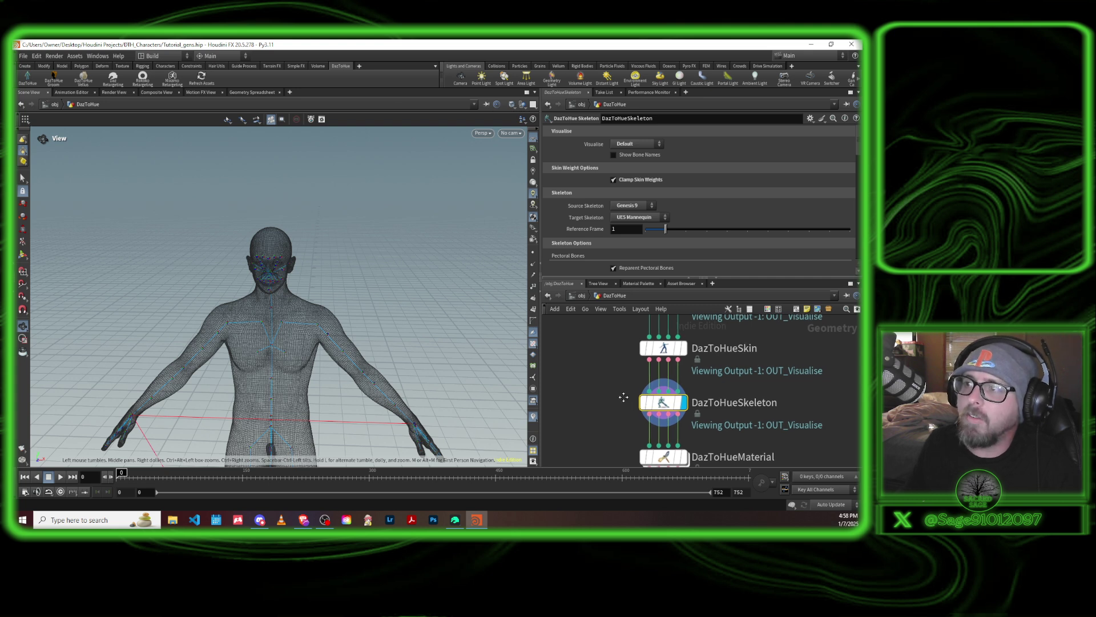
Step: Display the DazToHueMaterial node and set its eyeball geometry to eyemoisture_left and eyemoisture_right
{"action": "middle_click_drag", "start_coordinate": [624, 398], "coordinate": [632, 344]}
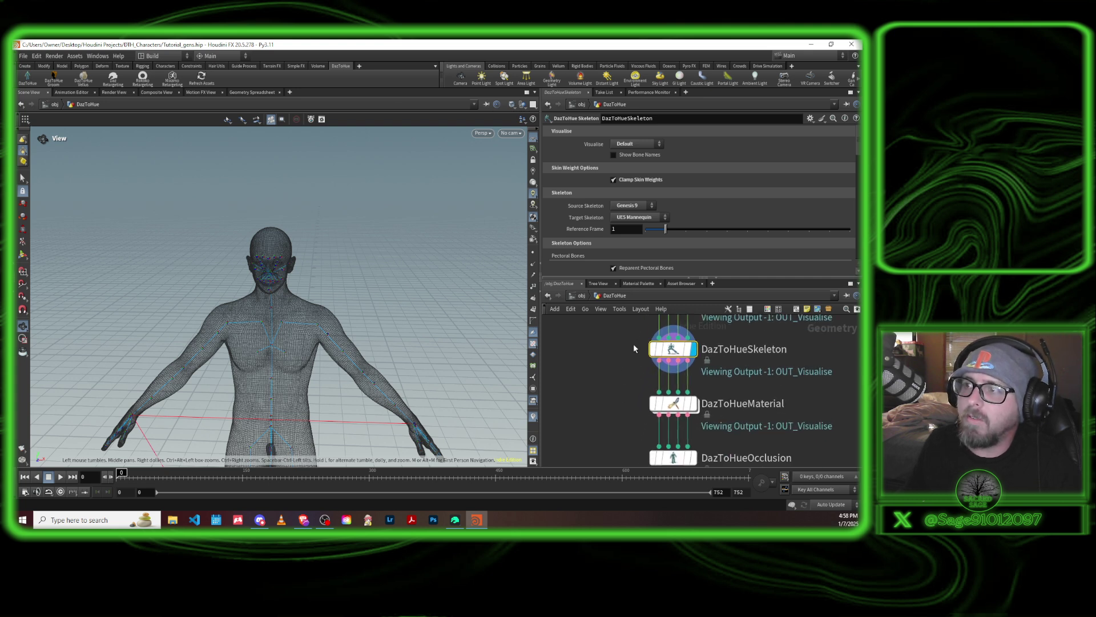
{"action": "left_click", "coordinate": [668, 408]}
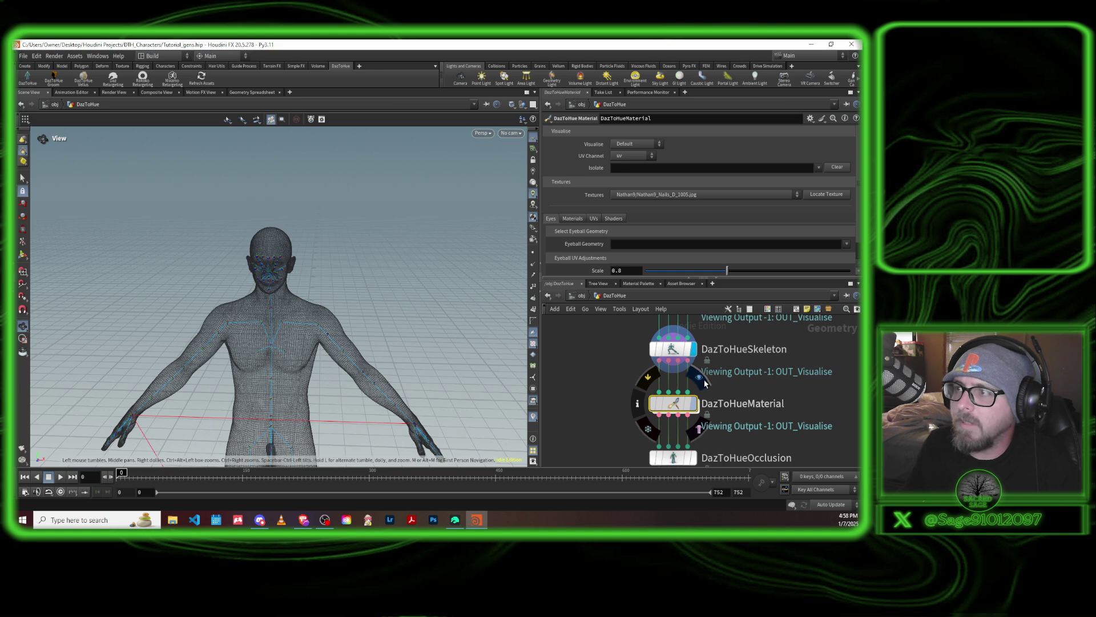
{"action": "left_click", "coordinate": [701, 379]}
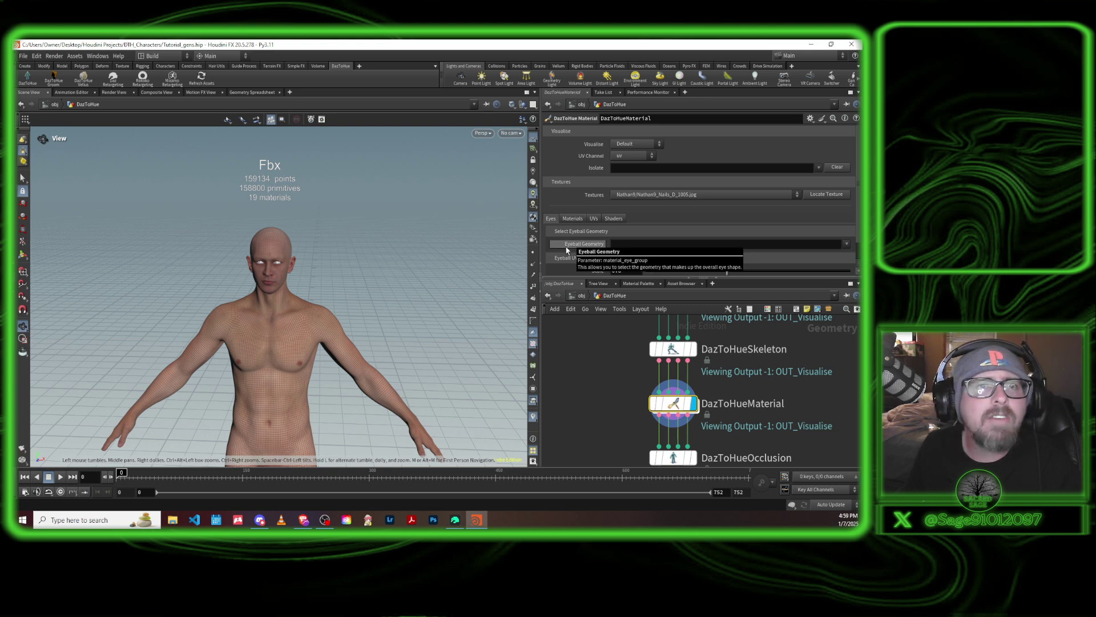
{"action": "scroll", "coordinate": [622, 249], "scroll_direction": "down", "scroll_amount": 1}
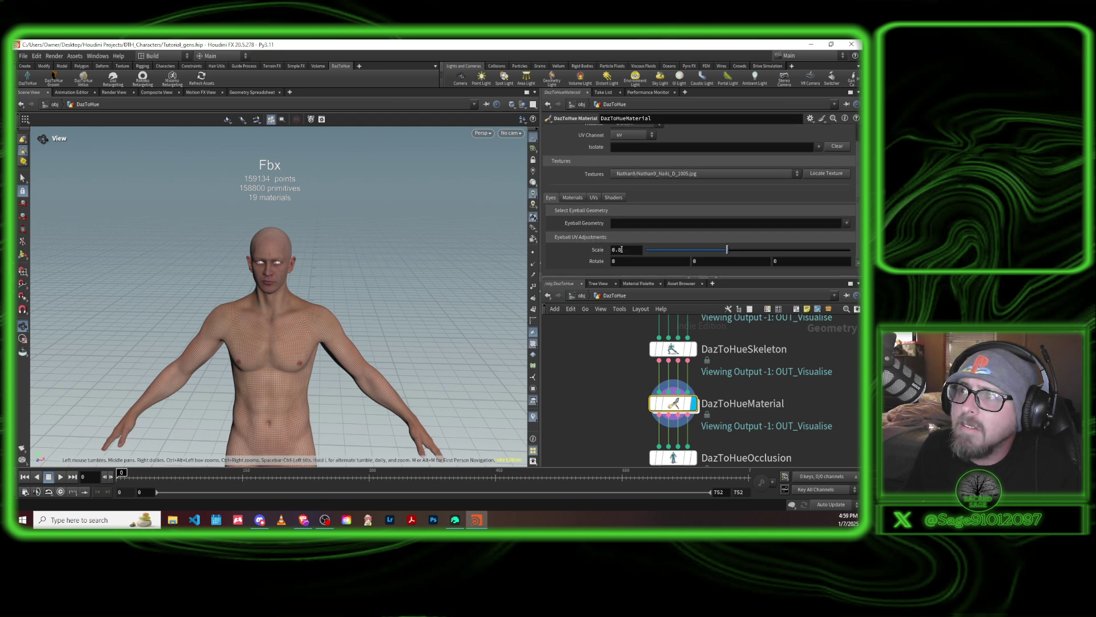
{"action": "left_click", "coordinate": [847, 223]}
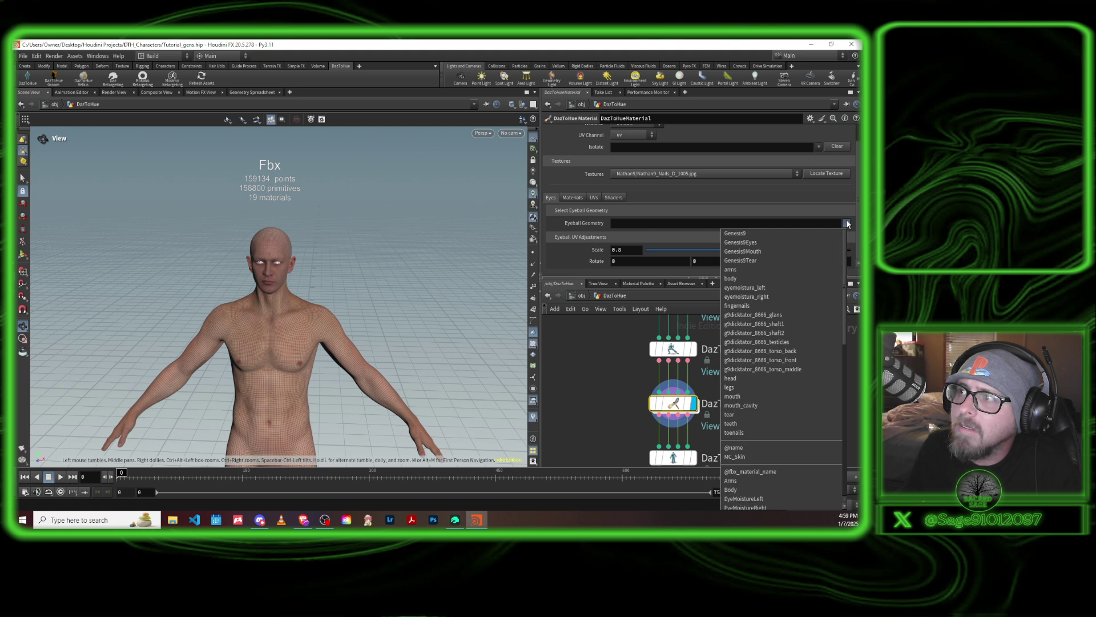
{"action": "left_click", "coordinate": [751, 288]}
{"action": "left_click", "coordinate": [847, 224]}
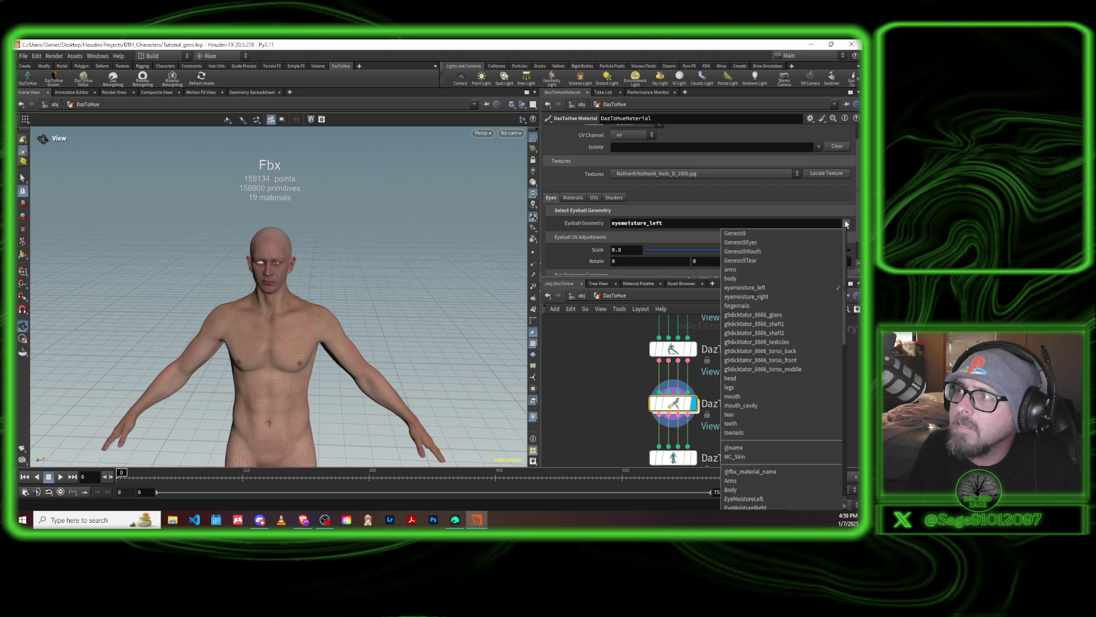
{"action": "left_click", "coordinate": [769, 290]}
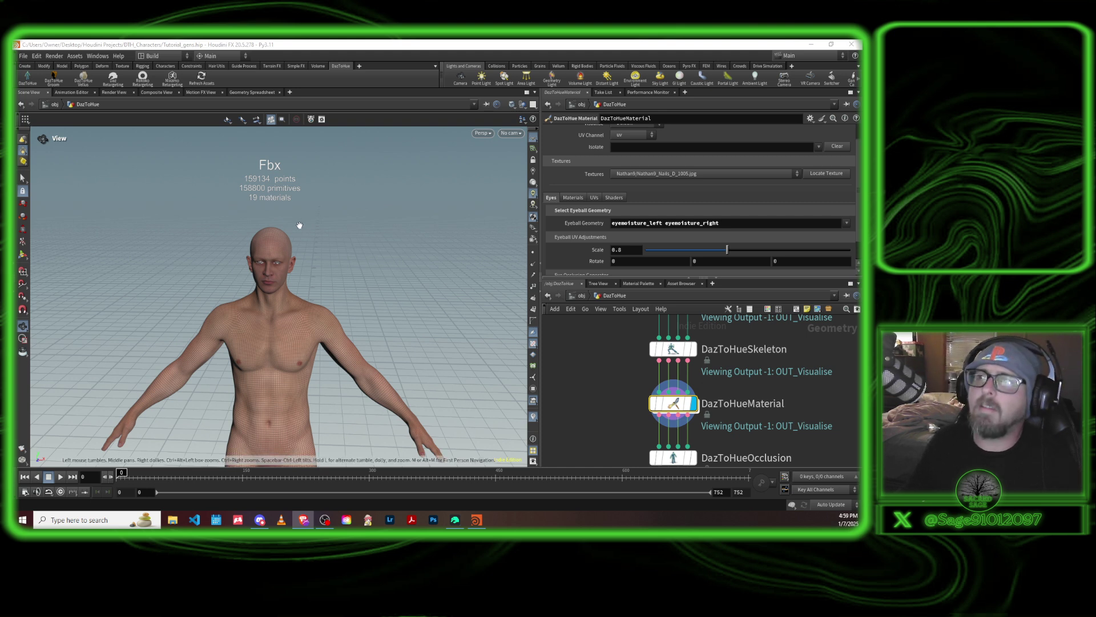
{"action": "triple_click", "coordinate": [740, 221]}
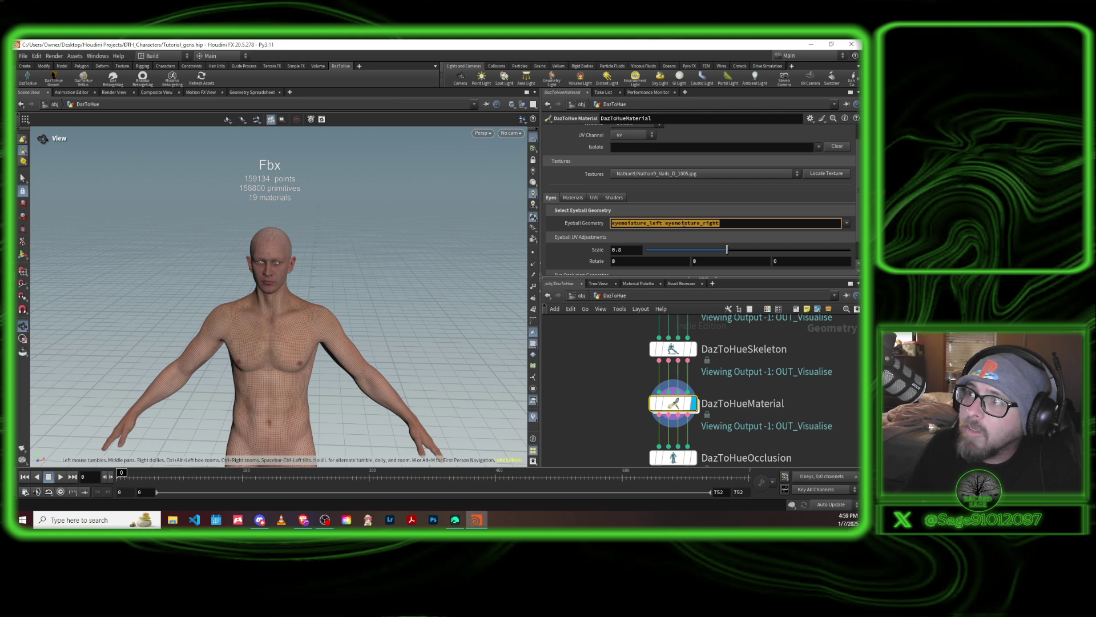
{"action": "left_click", "coordinate": [737, 222]}
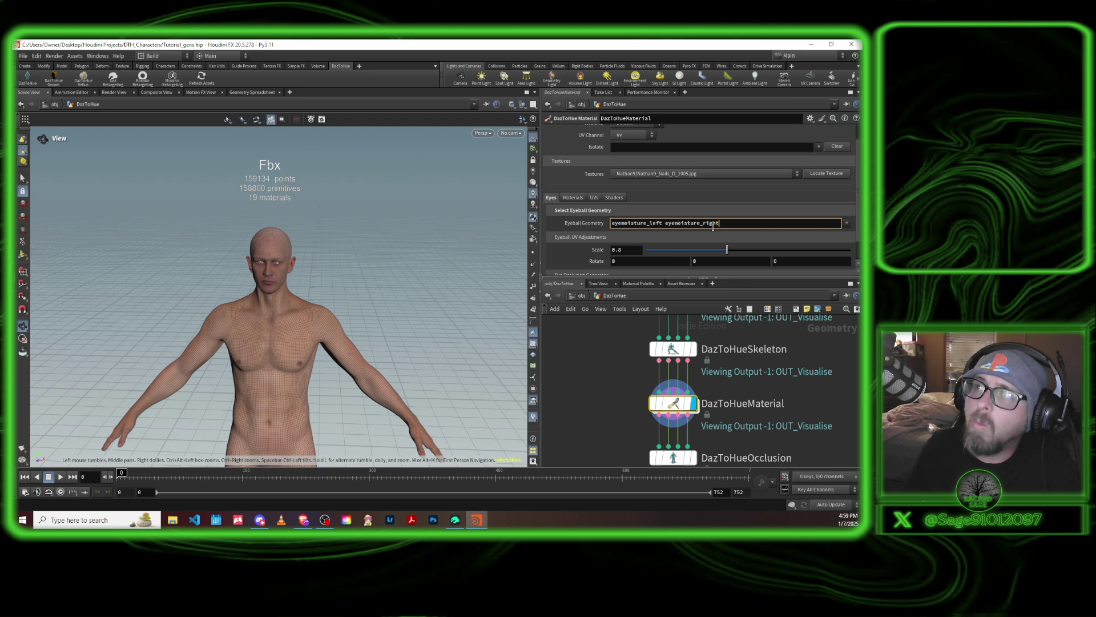
{"action": "left_click_drag", "start_coordinate": [722, 223], "coordinate": [564, 249]}
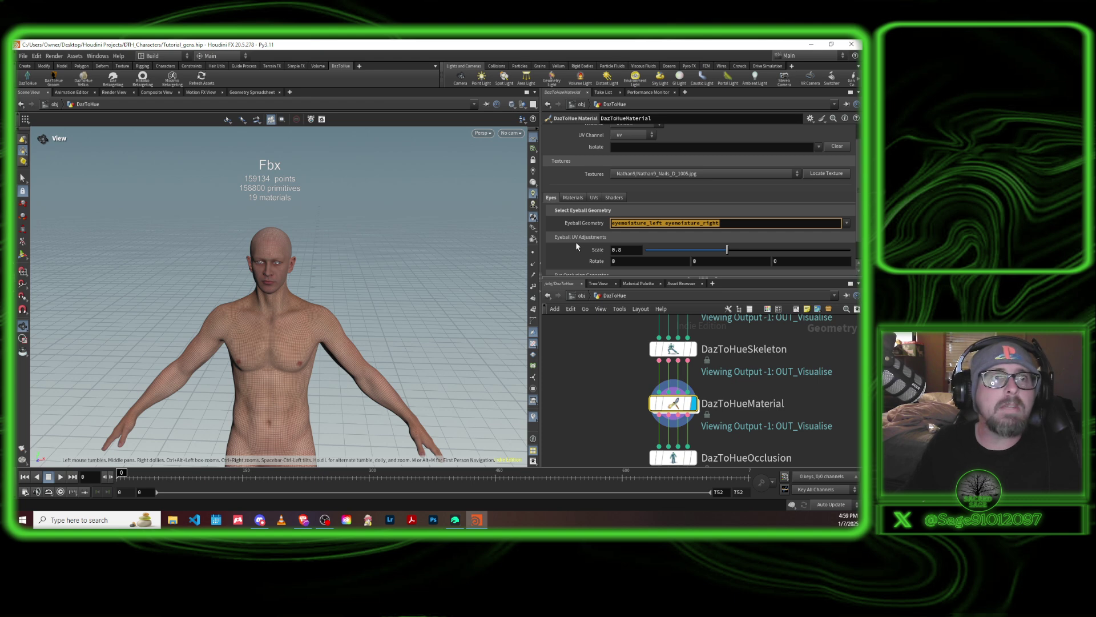
{"action": "key", "text": "BackSpace"}
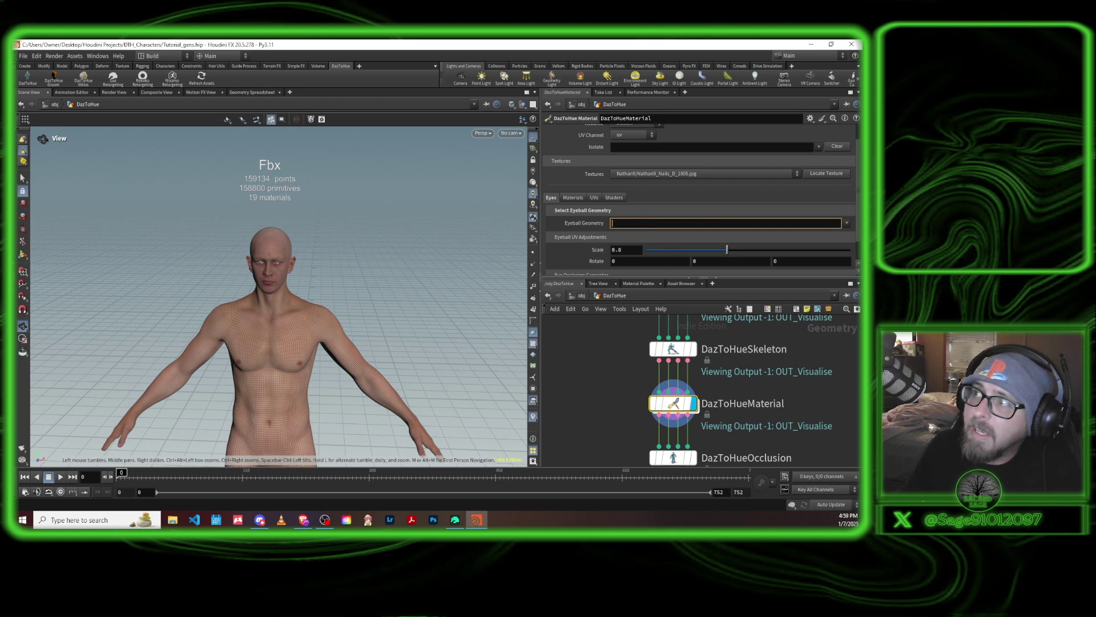
{"action": "left_click", "coordinate": [847, 223]}
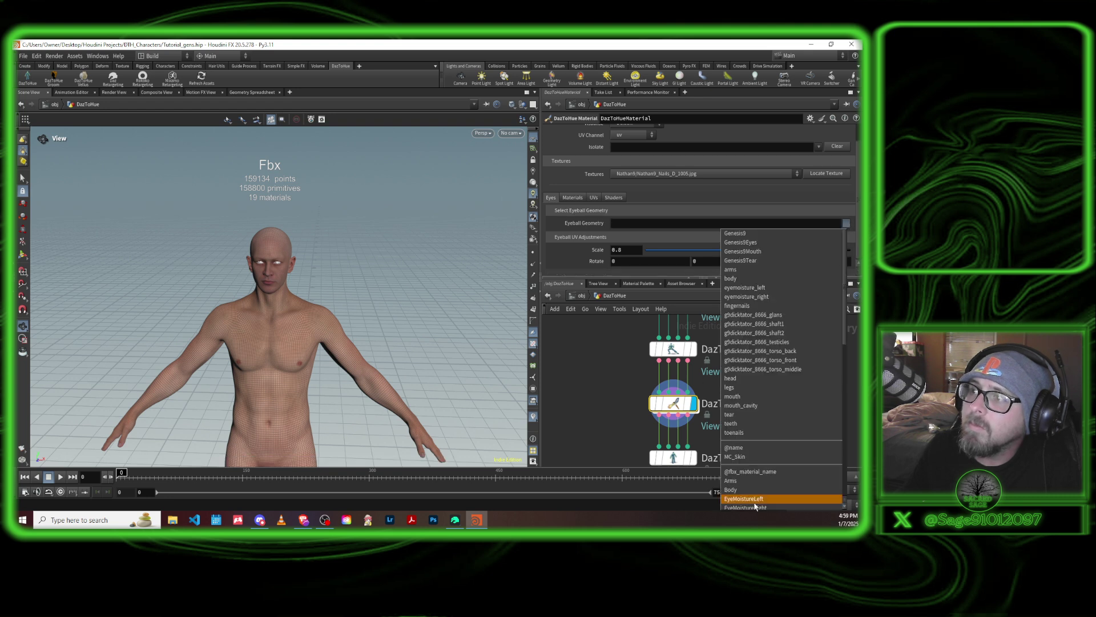
{"action": "scroll", "coordinate": [753, 458], "scroll_direction": "down", "scroll_amount": 1}
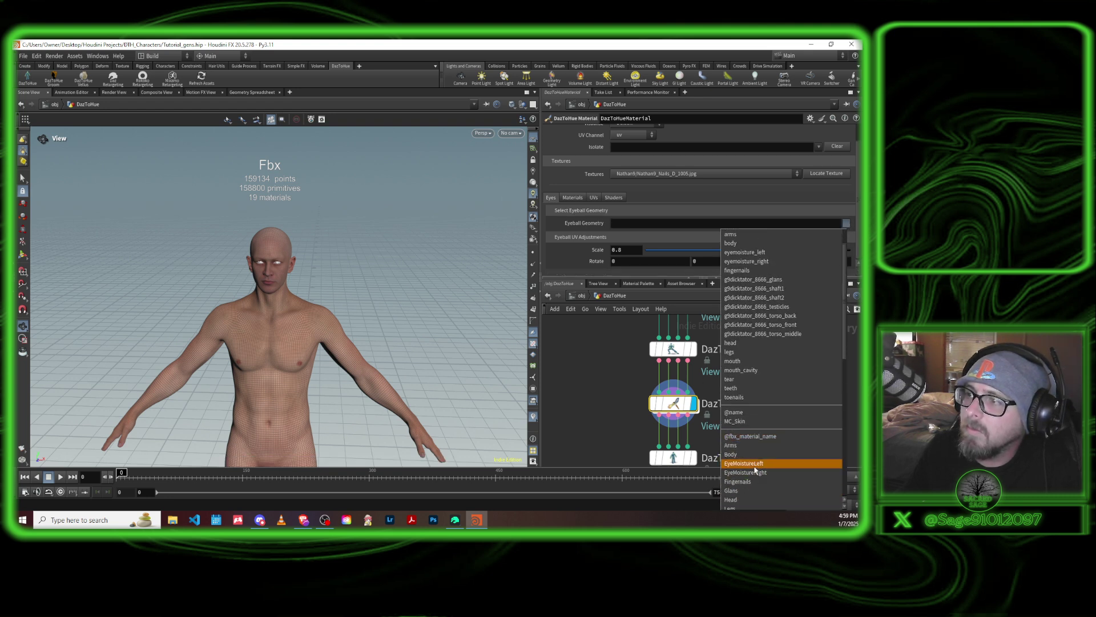
{"action": "left_click", "coordinate": [756, 465]}
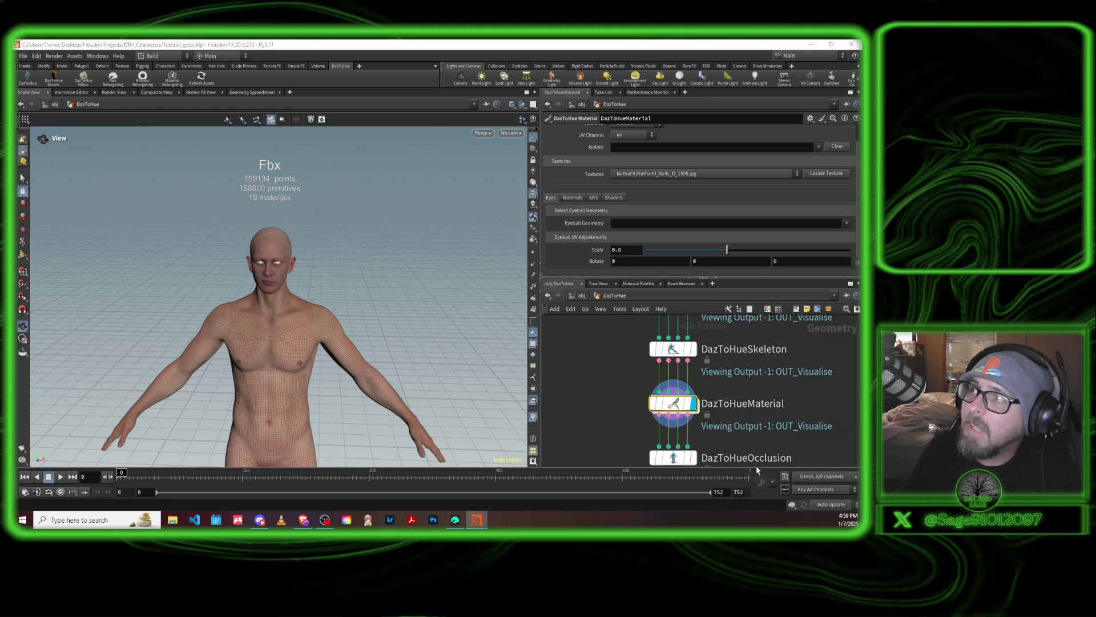
{"action": "left_click", "coordinate": [846, 222]}
{"action": "scroll", "coordinate": [777, 411], "scroll_direction": "down", "scroll_amount": 2}
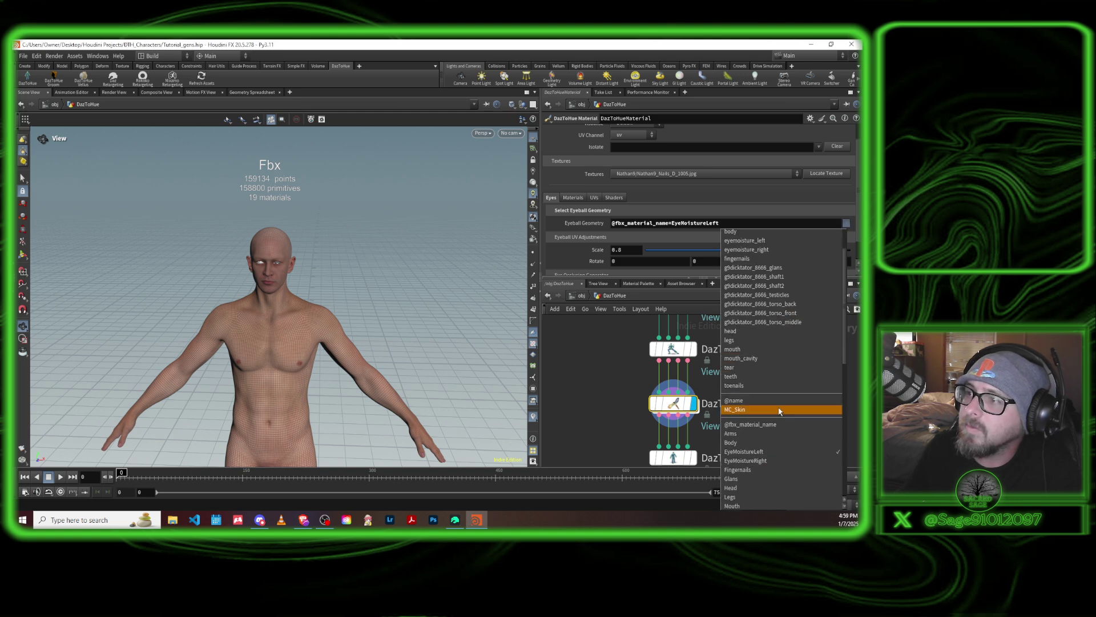
{"action": "left_click", "coordinate": [774, 461]}
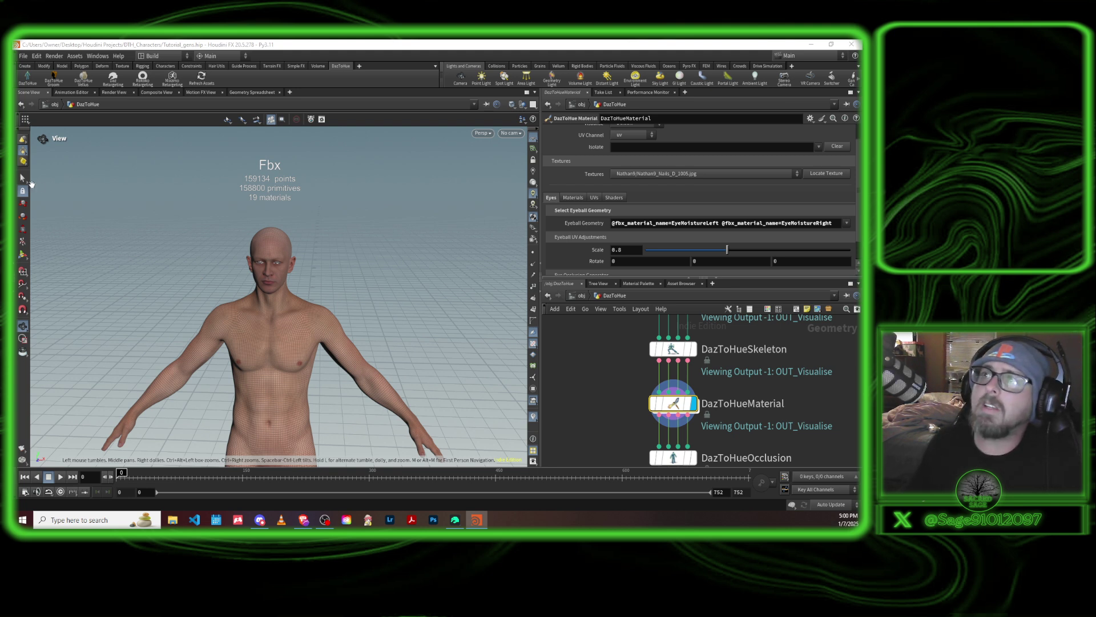
Step: Set the second Rotate value of the eyeball UV adjustments to -2.99
{"action": "scroll", "coordinate": [571, 261], "scroll_direction": "down", "scroll_amount": 1}
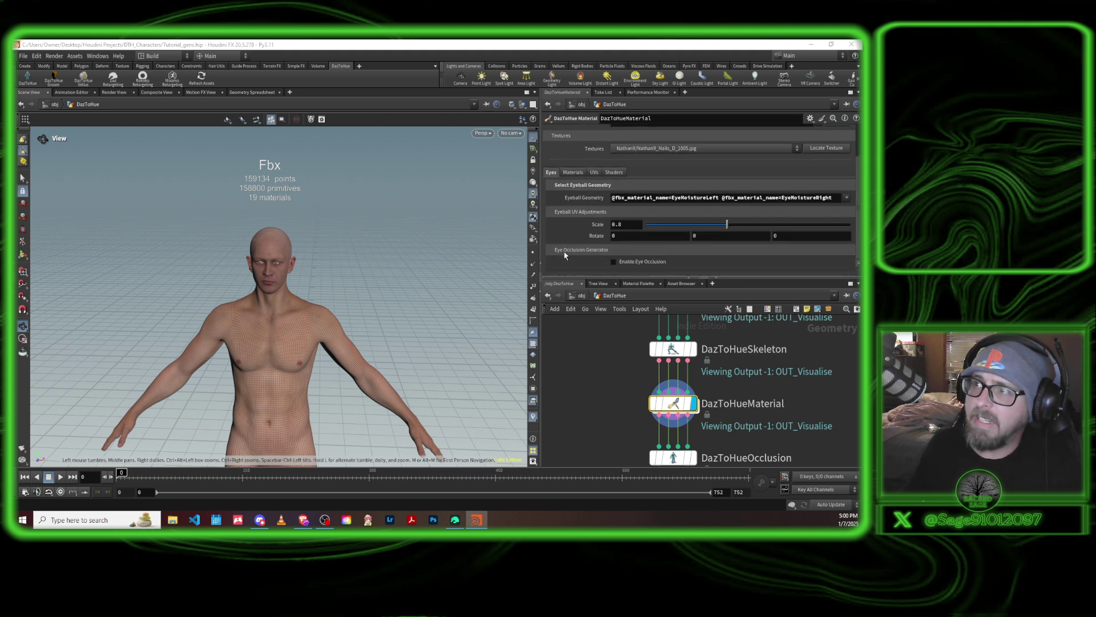
{"action": "left_click", "coordinate": [692, 236]}
{"action": "type", "text": "-2.99"}
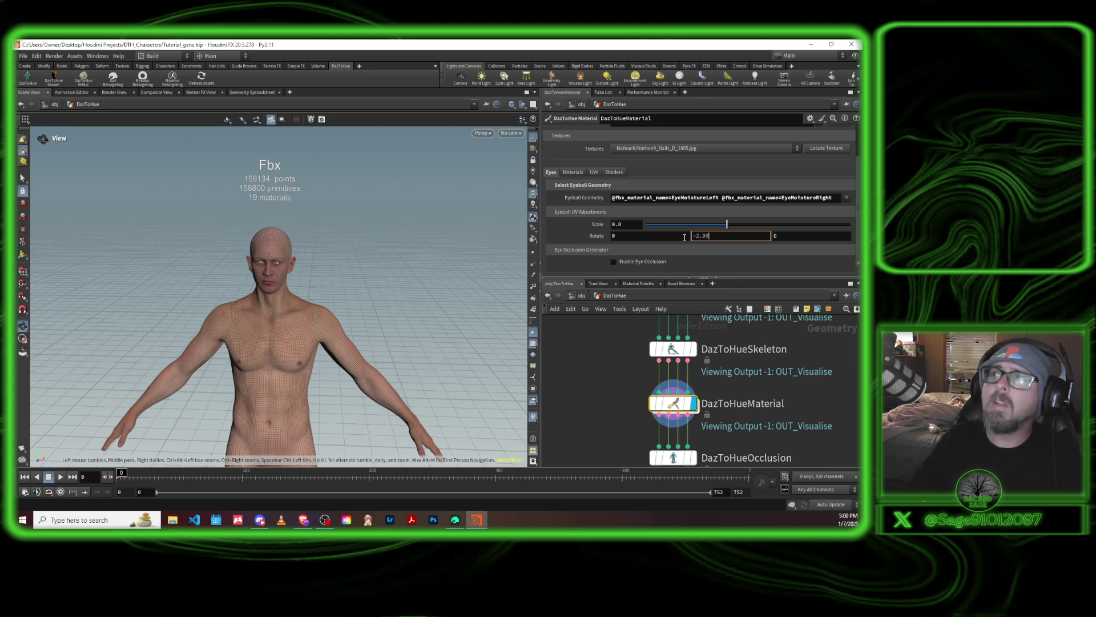
{"action": "key", "text": "Return"}
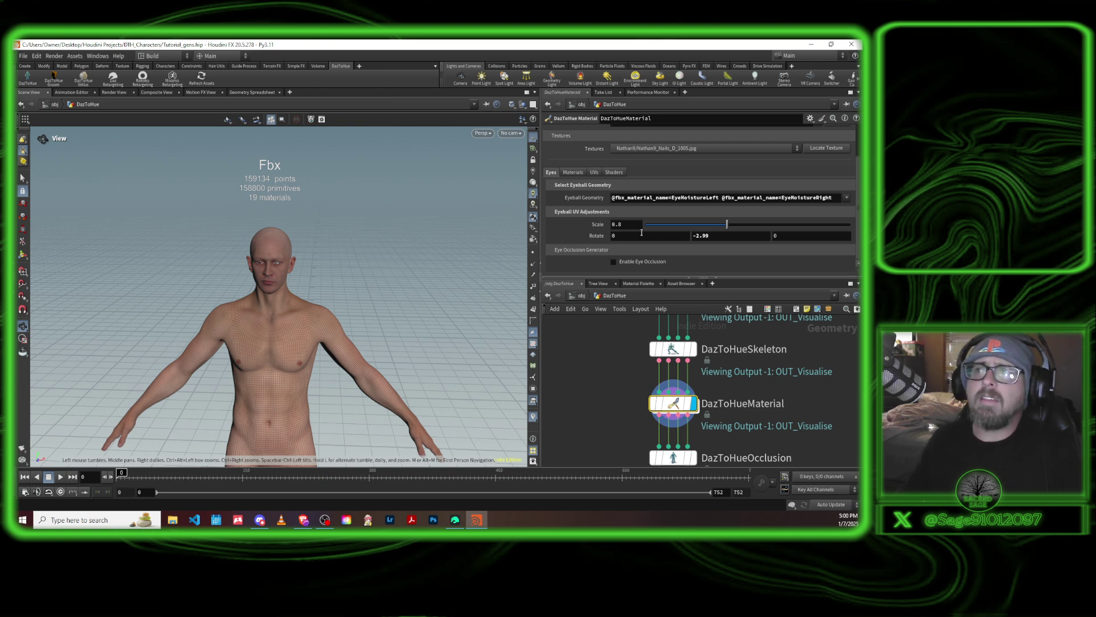
Step: Enable eye occlusion for the DazToHueMaterial node and auto-populate the occlusion parameters
{"action": "scroll", "coordinate": [625, 173], "scroll_direction": "up", "scroll_amount": 2}
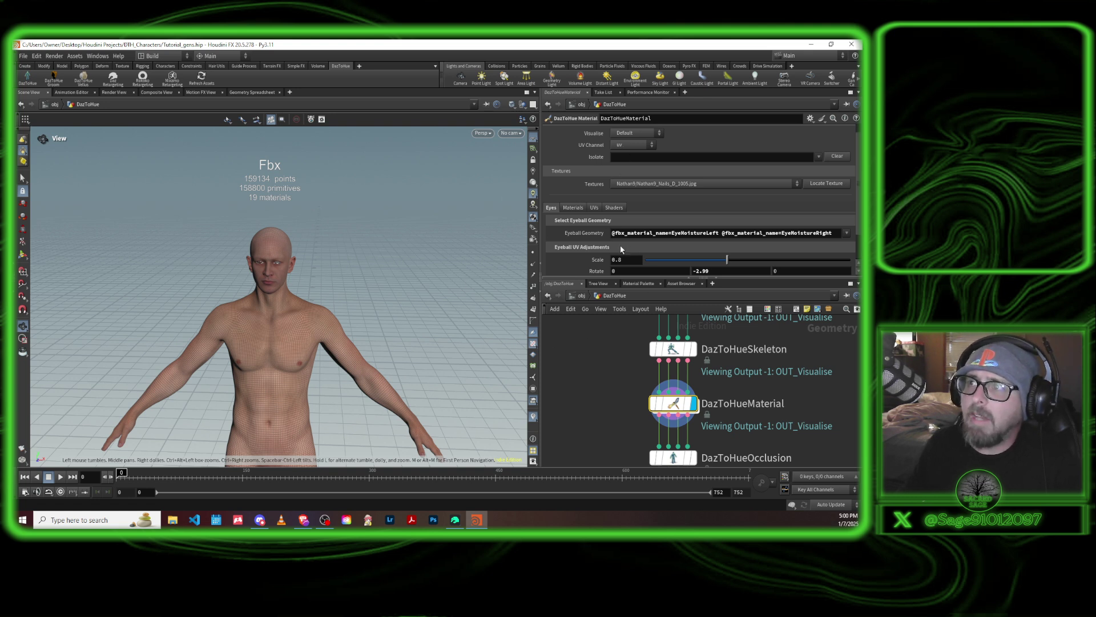
{"action": "scroll", "coordinate": [576, 265], "scroll_direction": "down", "scroll_amount": 2}
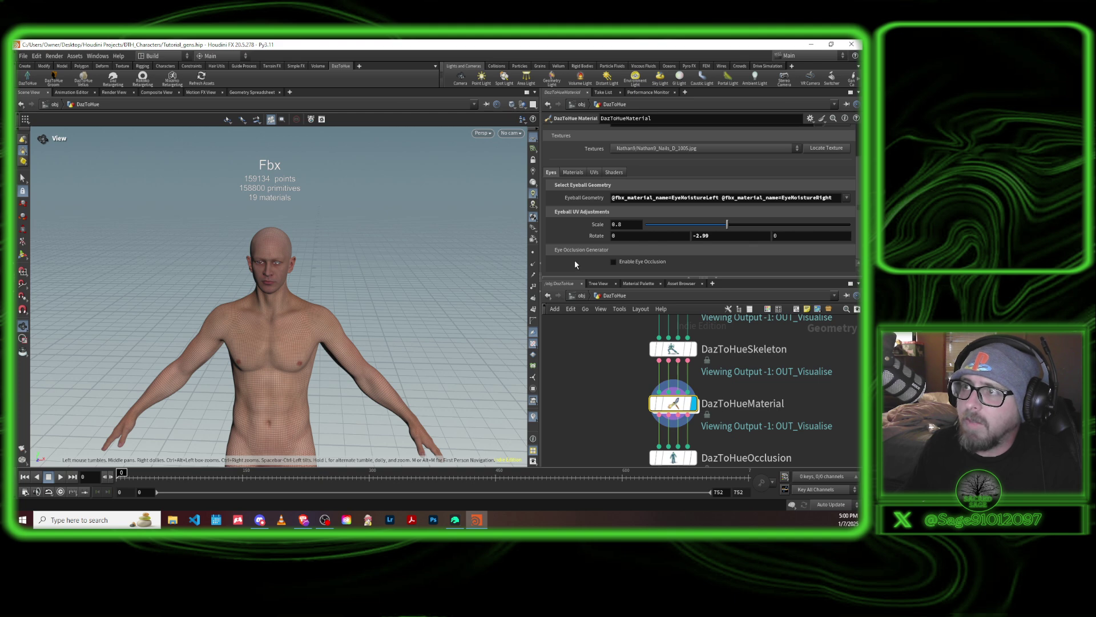
{"action": "left_click", "coordinate": [614, 261]}
{"action": "scroll", "coordinate": [634, 257], "scroll_direction": "down", "scroll_amount": 1}
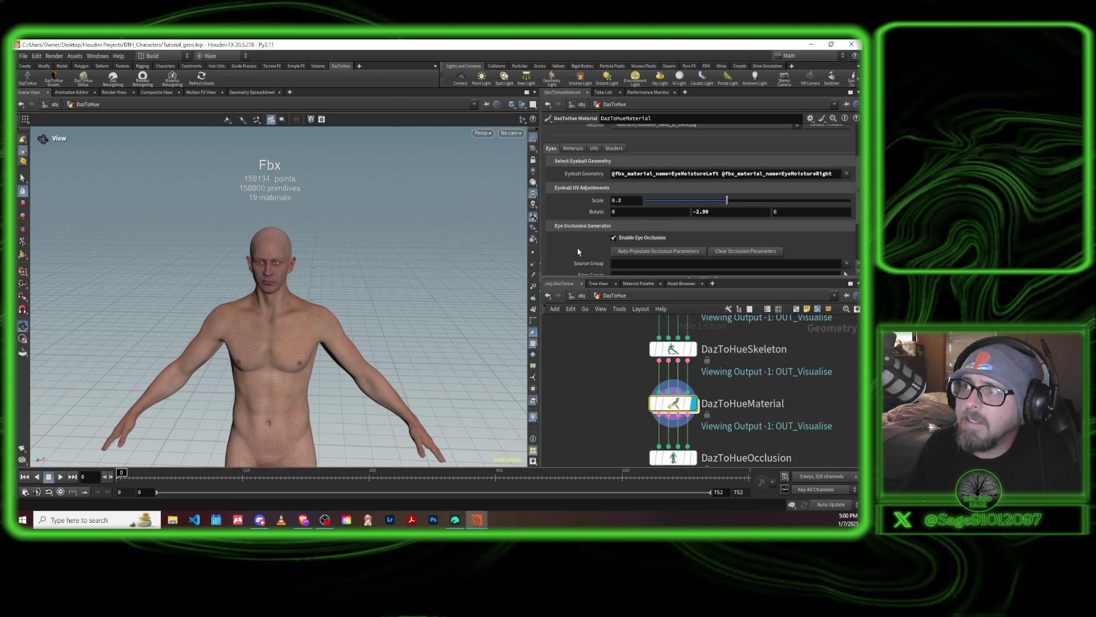
{"action": "left_click", "coordinate": [660, 253]}
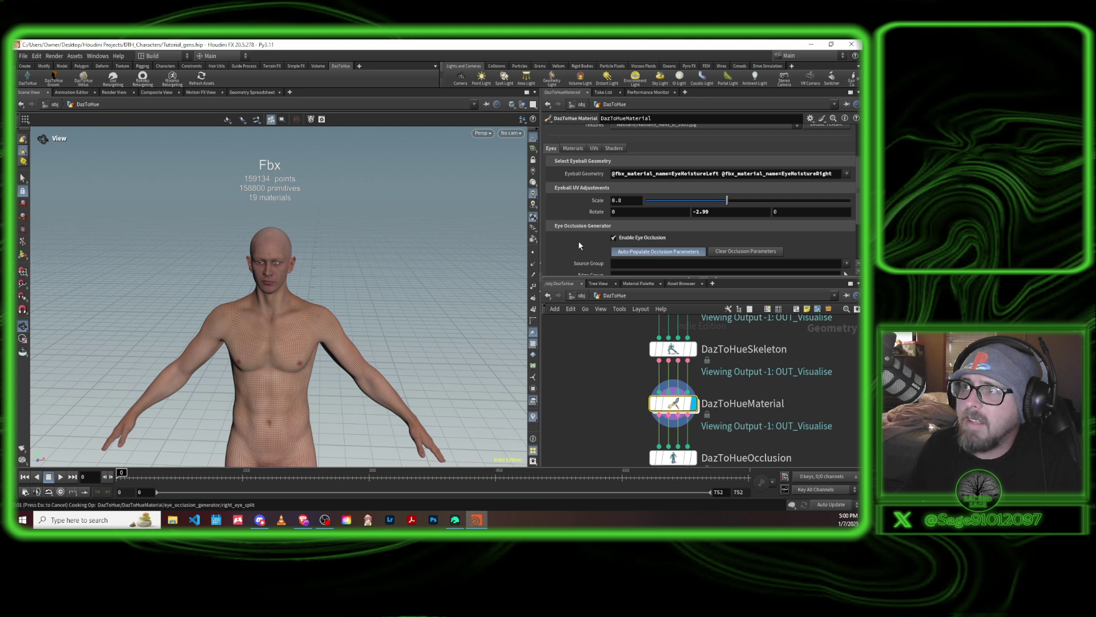
{"action": "scroll", "coordinate": [571, 249], "scroll_direction": "down", "scroll_amount": 3}
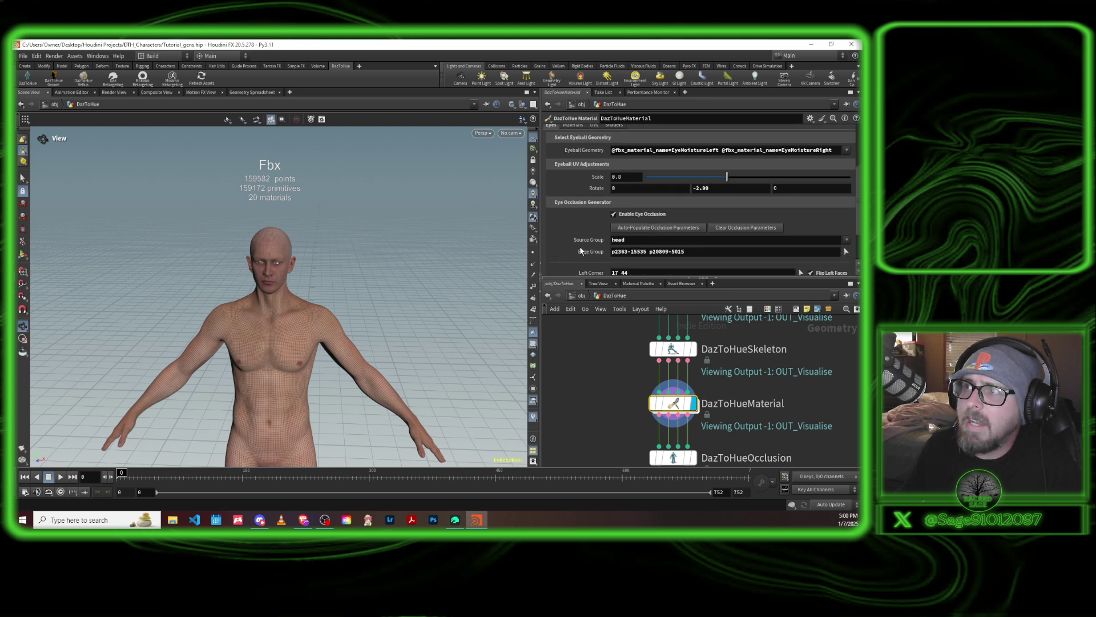
{"action": "scroll", "coordinate": [580, 249], "scroll_direction": "down", "scroll_amount": 1}
{"action": "scroll", "coordinate": [579, 235], "scroll_direction": "up", "scroll_amount": 5}
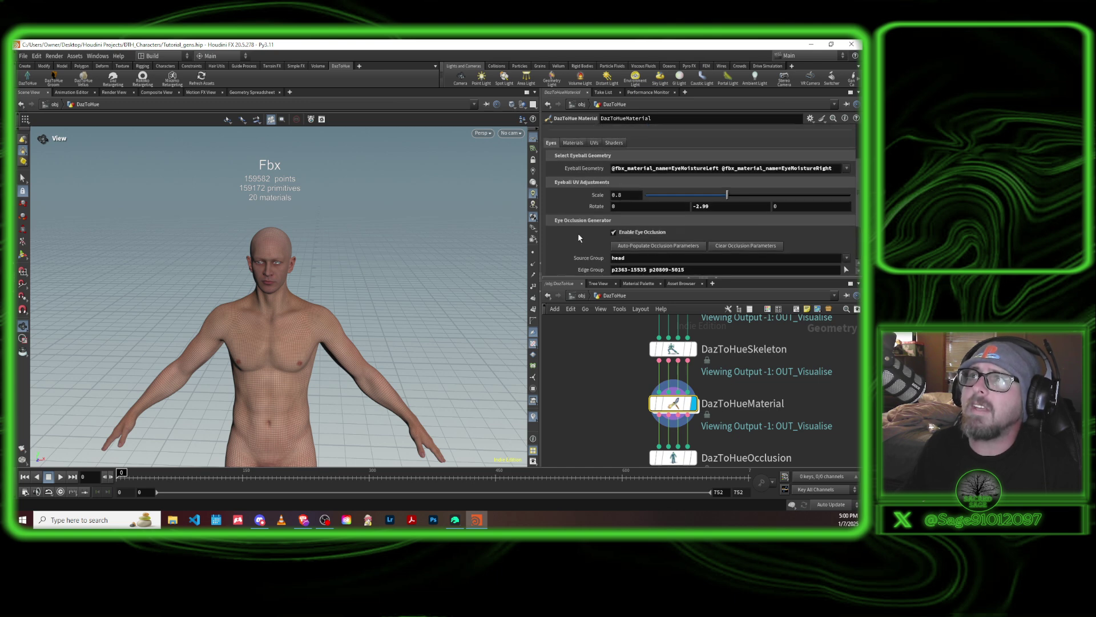
Step: Auto-populate the material list of the DazToHueMaterial node, keeping the MI_ material prefix
{"action": "left_click", "coordinate": [573, 143]}
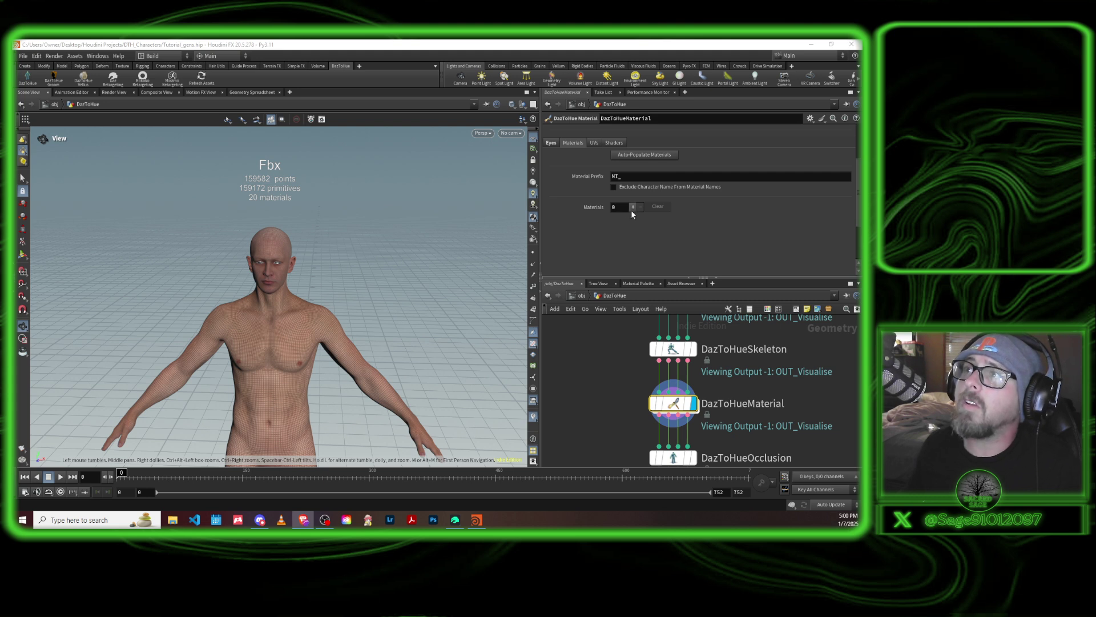
{"action": "left_click", "coordinate": [649, 157]}
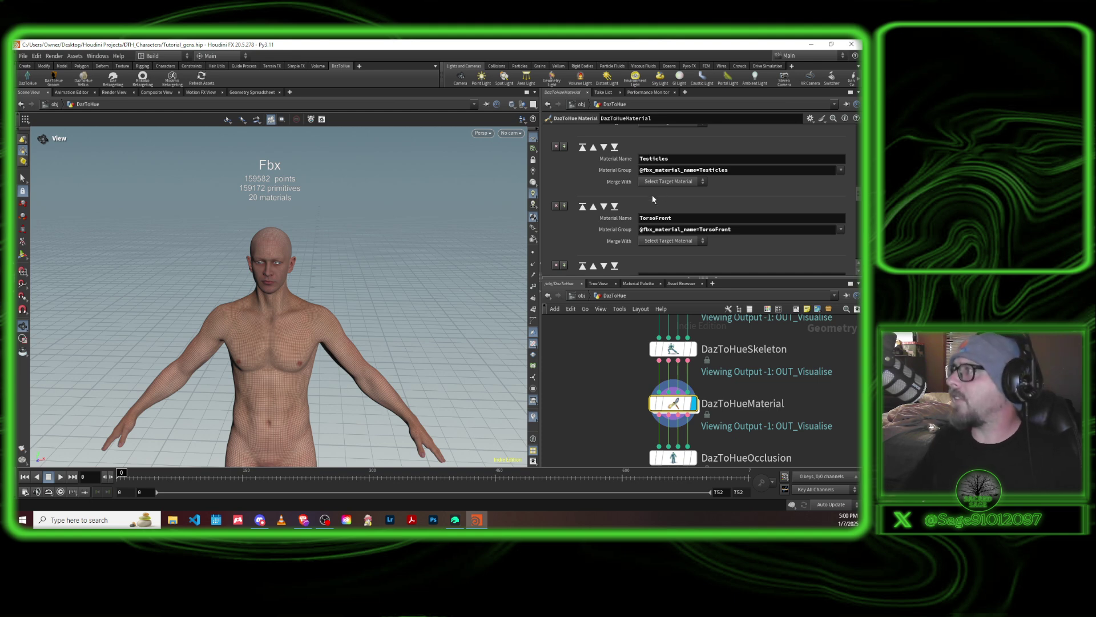
{"action": "scroll", "coordinate": [636, 197], "scroll_direction": "down", "scroll_amount": 10}
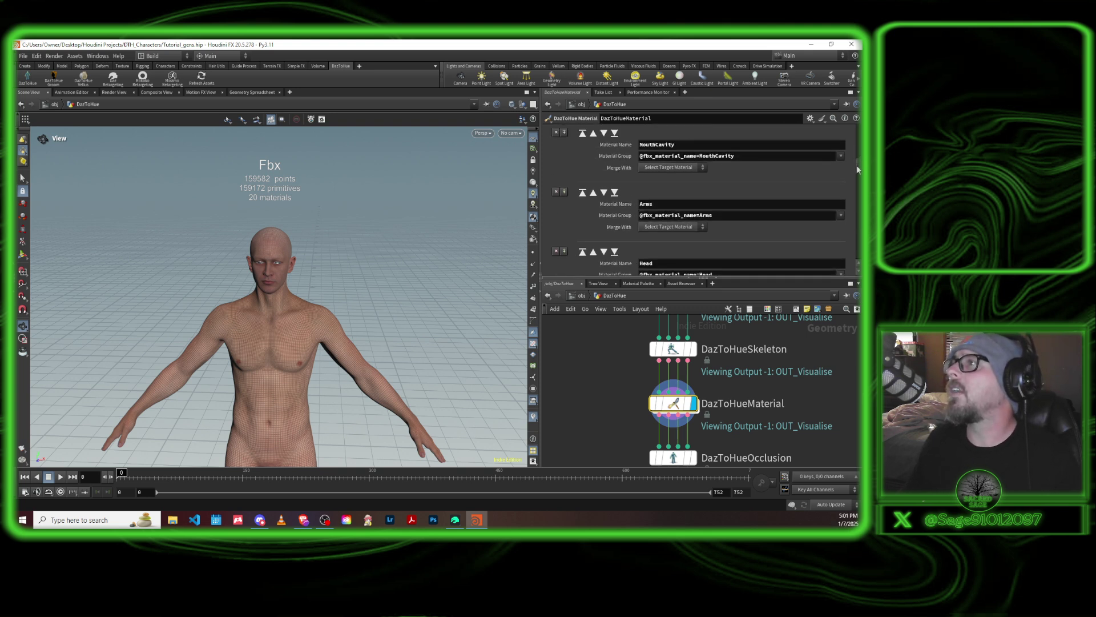
{"action": "left_click_drag", "start_coordinate": [857, 167], "coordinate": [854, 132]}
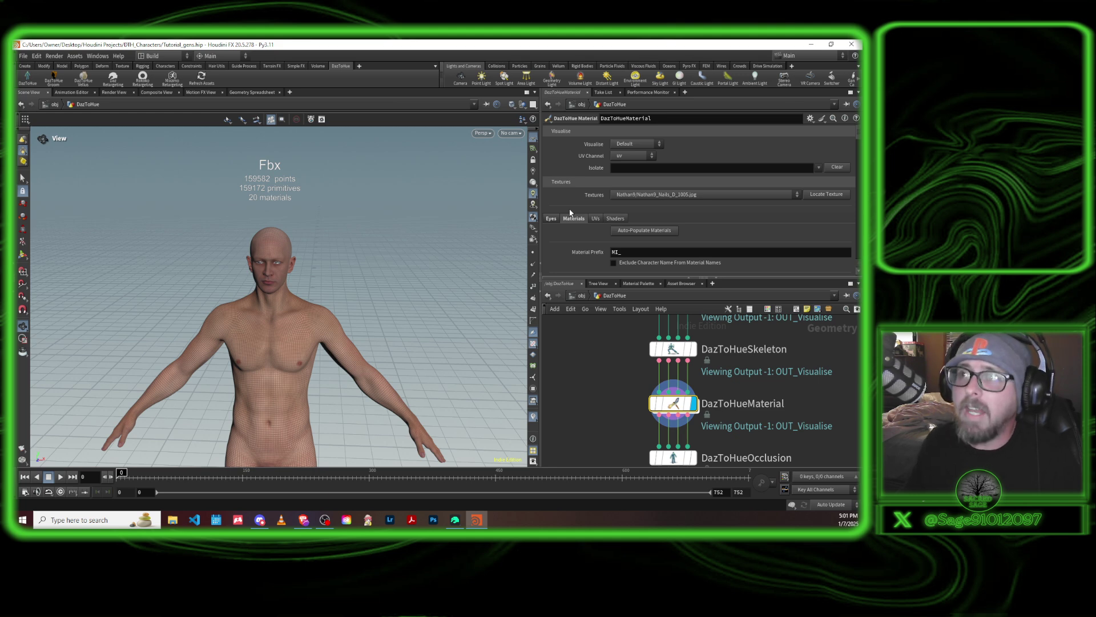
Step: Merge the Toenails material with the Fingernails material
{"action": "scroll", "coordinate": [574, 232], "scroll_direction": "down", "scroll_amount": 1}
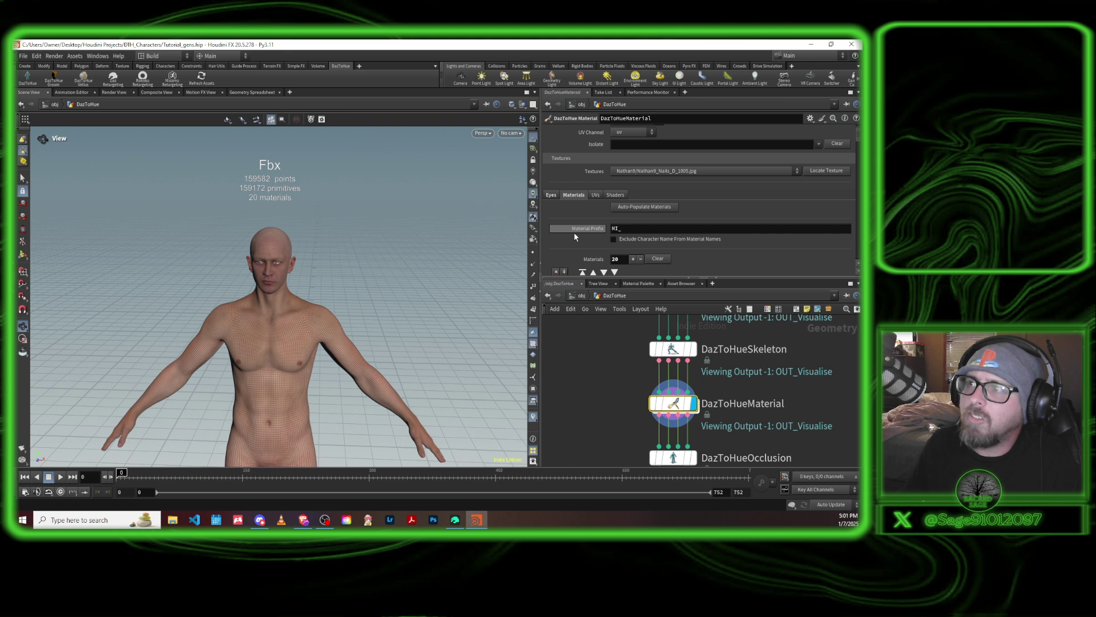
{"action": "scroll", "coordinate": [736, 257], "scroll_direction": "down", "scroll_amount": 4}
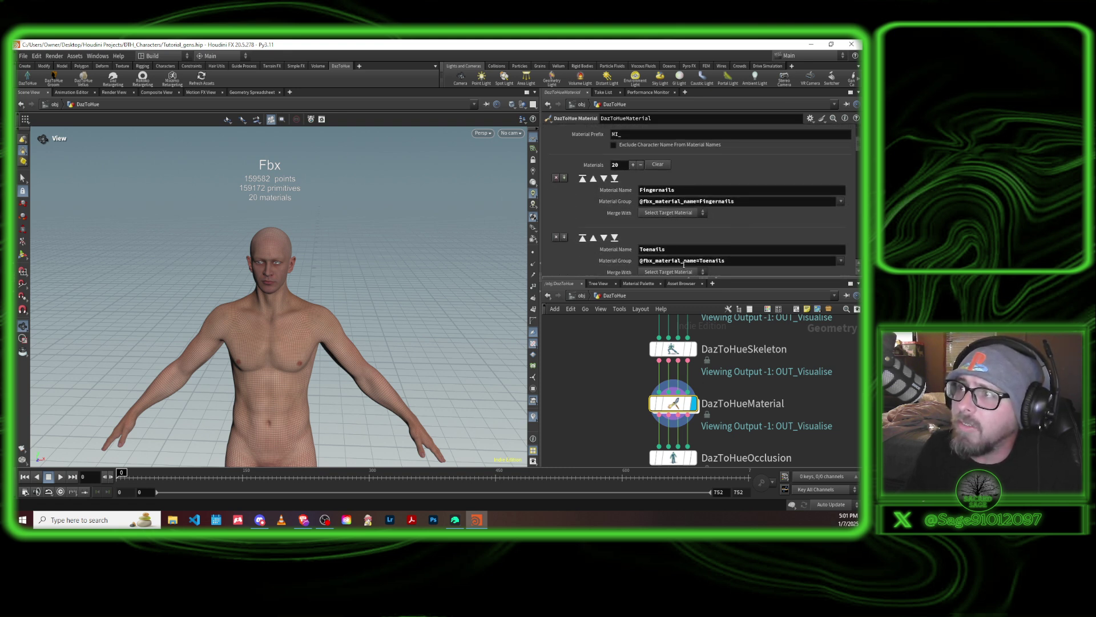
{"action": "scroll", "coordinate": [664, 229], "scroll_direction": "down", "scroll_amount": 2}
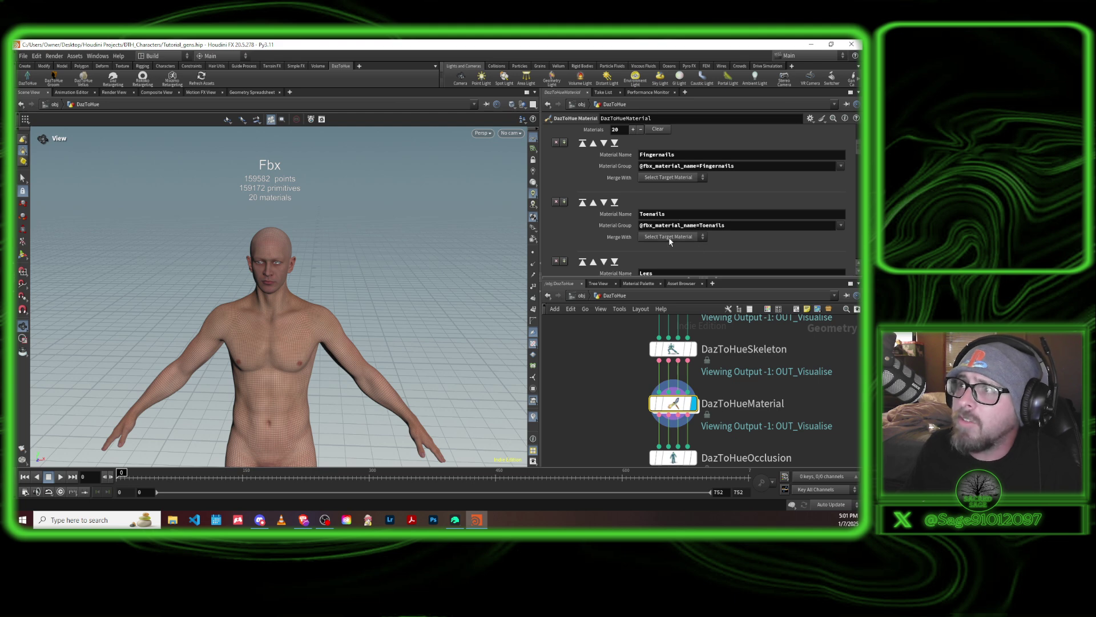
{"action": "left_click", "coordinate": [669, 238]}
{"action": "left_click", "coordinate": [666, 285]}
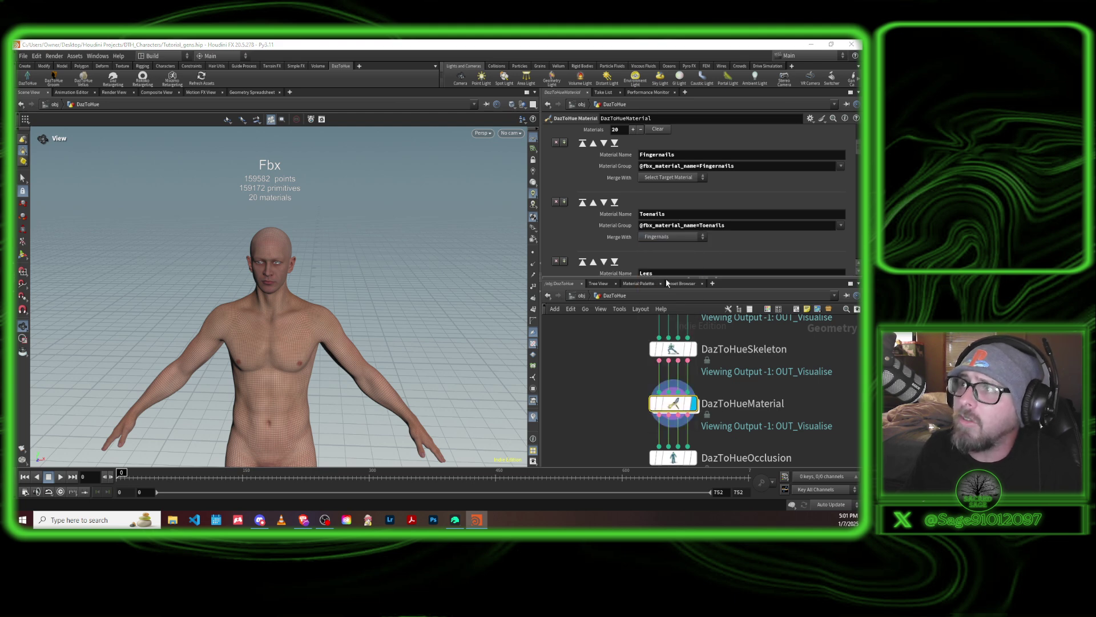
Step: Rename the combined fingernail and toenail material as Nails
{"action": "left_click_drag", "start_coordinate": [685, 161], "coordinate": [570, 164]}
{"action": "key", "text": "BackSpace"}
{"action": "type", "text": "Nai"}
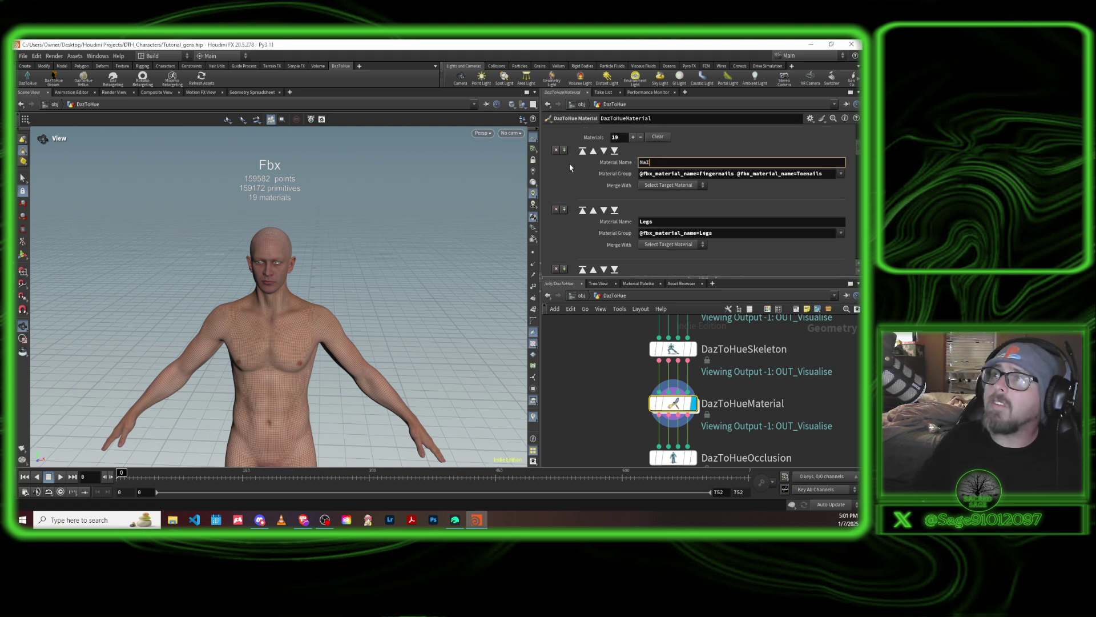
{"action": "type", "text": "l"}
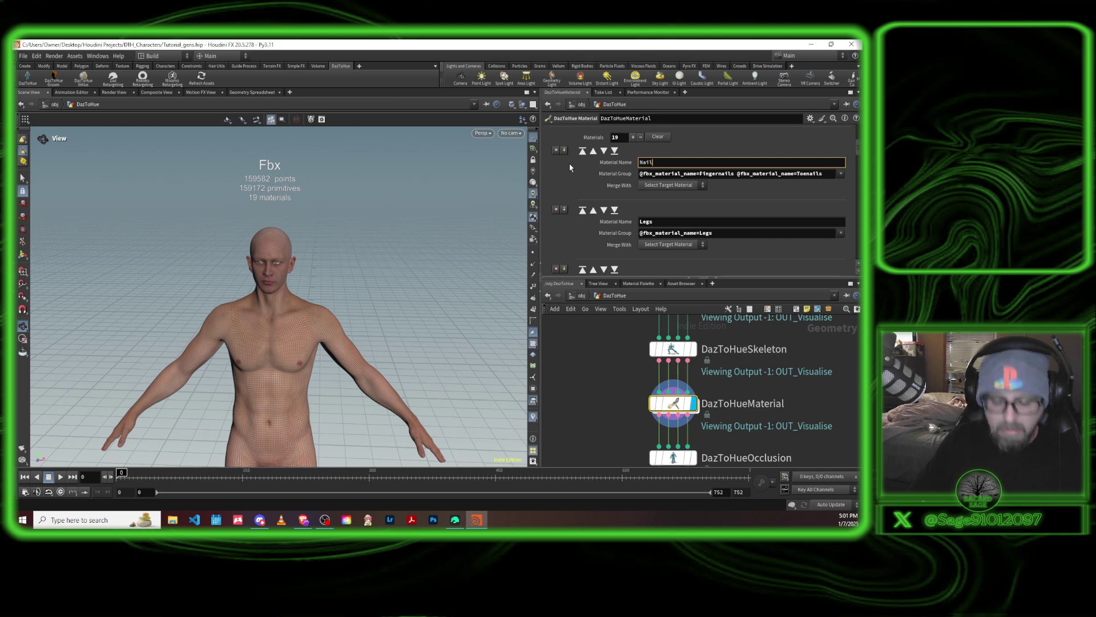
{"action": "type", "text": "s"}
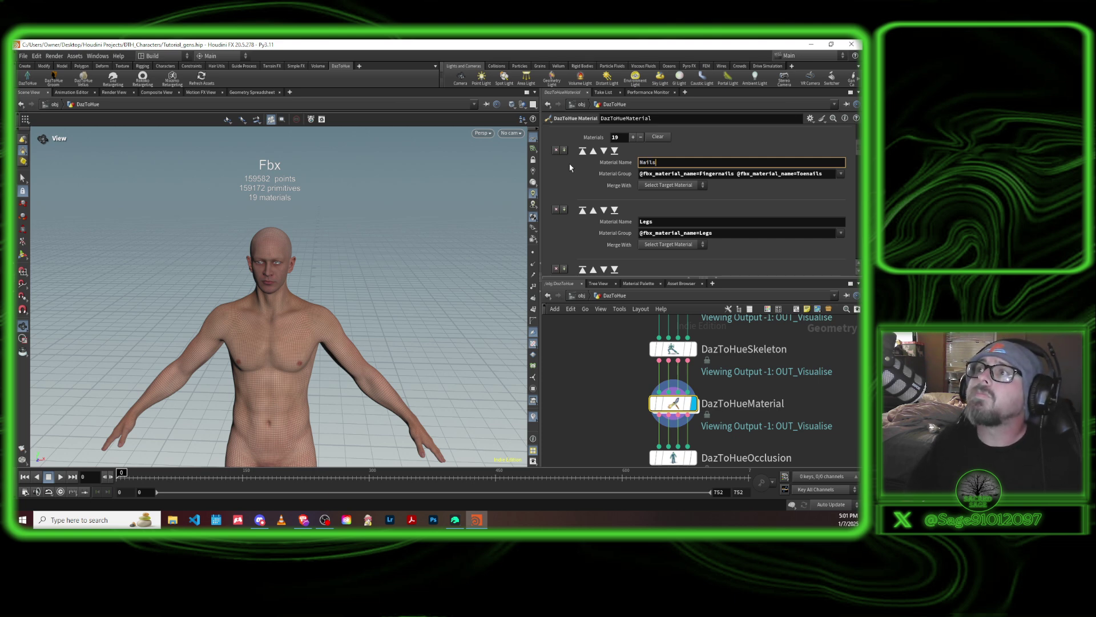
{"action": "key", "text": "Return"}
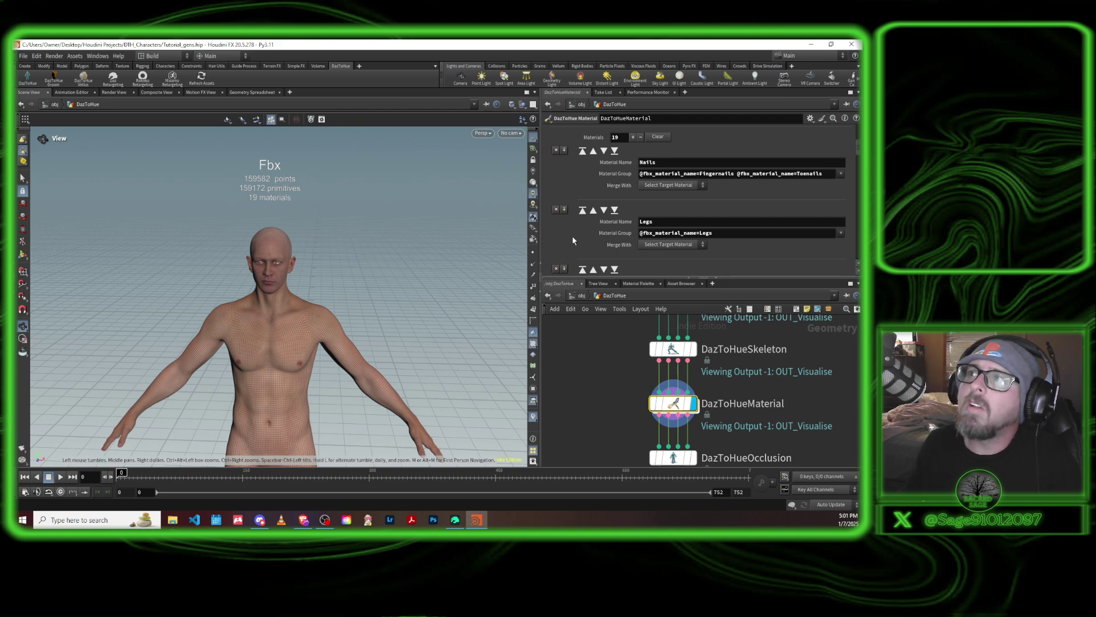
Step: Merge the MouthCavity material with the Head material
{"action": "scroll", "coordinate": [576, 235], "scroll_direction": "down", "scroll_amount": 3}
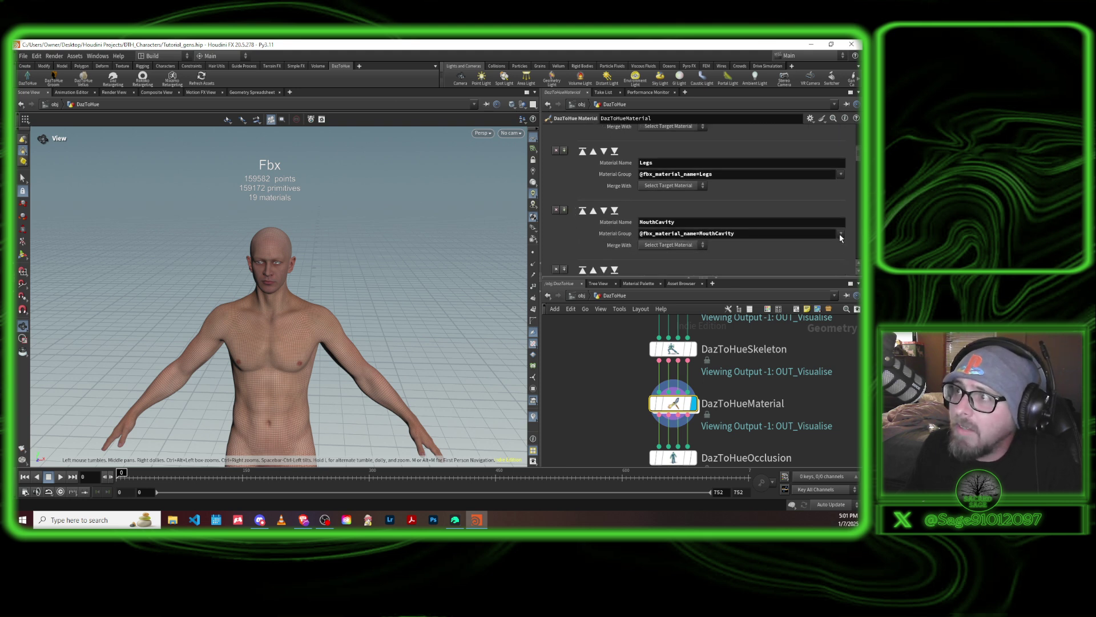
{"action": "left_click", "coordinate": [664, 247]}
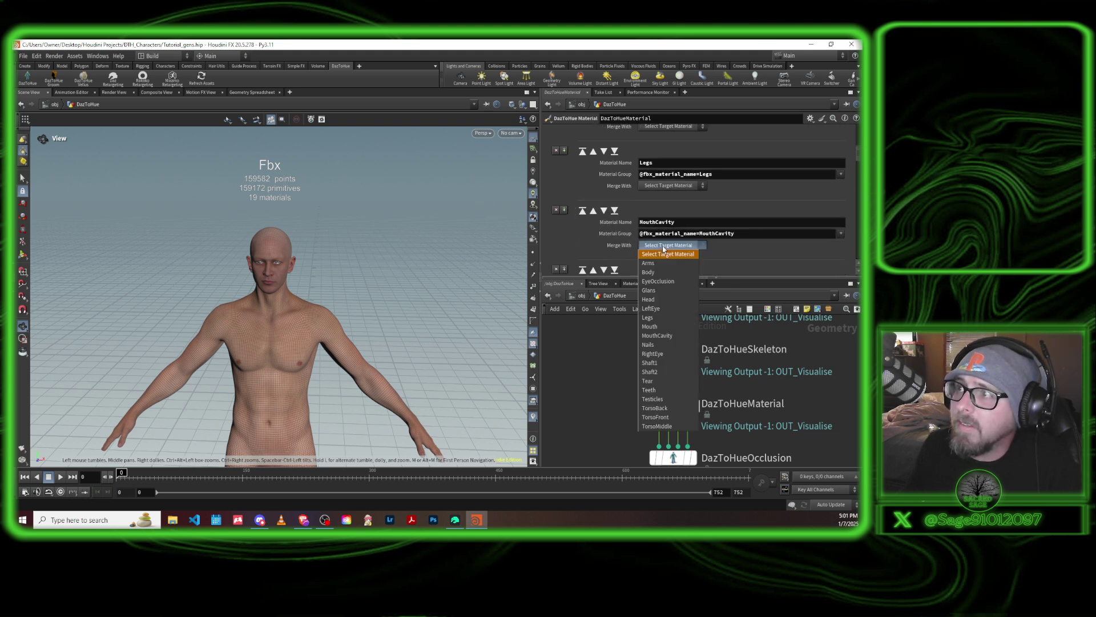
{"action": "left_click", "coordinate": [671, 302]}
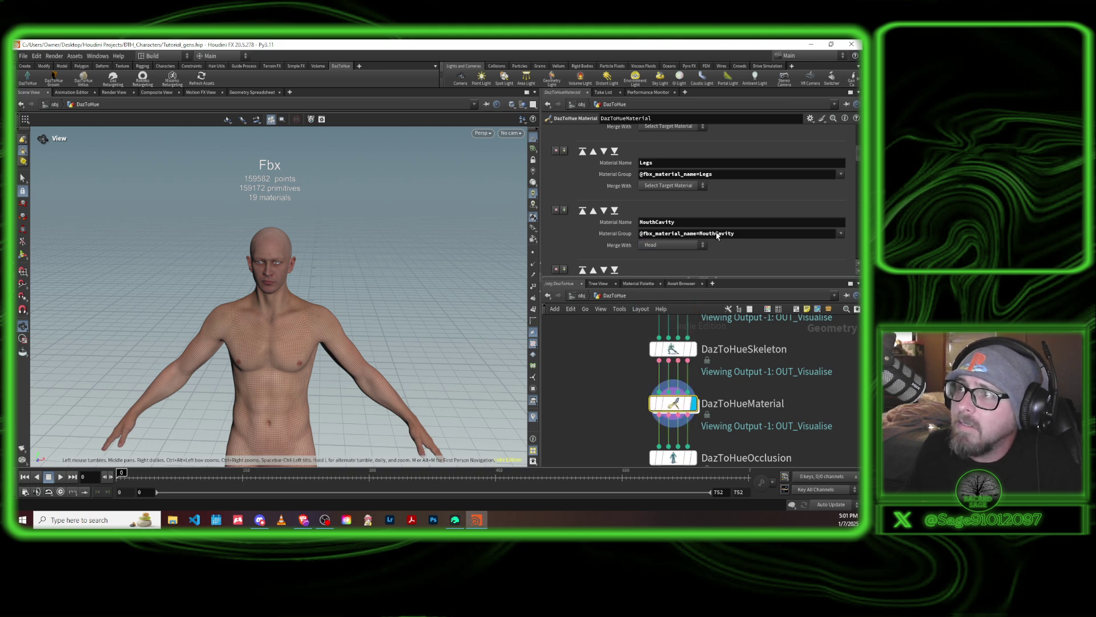
Step: Merge the RightEye material with the LeftEye material
{"action": "scroll", "coordinate": [571, 253], "scroll_direction": "down", "scroll_amount": 2}
{"action": "scroll", "coordinate": [570, 250], "scroll_direction": "down", "scroll_amount": 6}
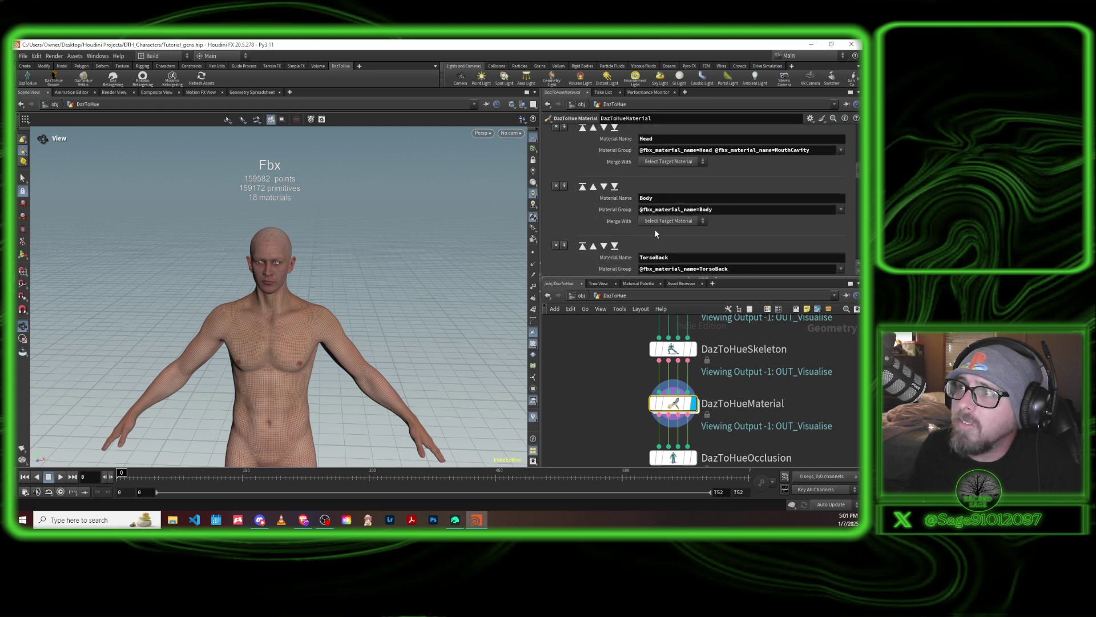
{"action": "scroll", "coordinate": [600, 246], "scroll_direction": "down", "scroll_amount": 2}
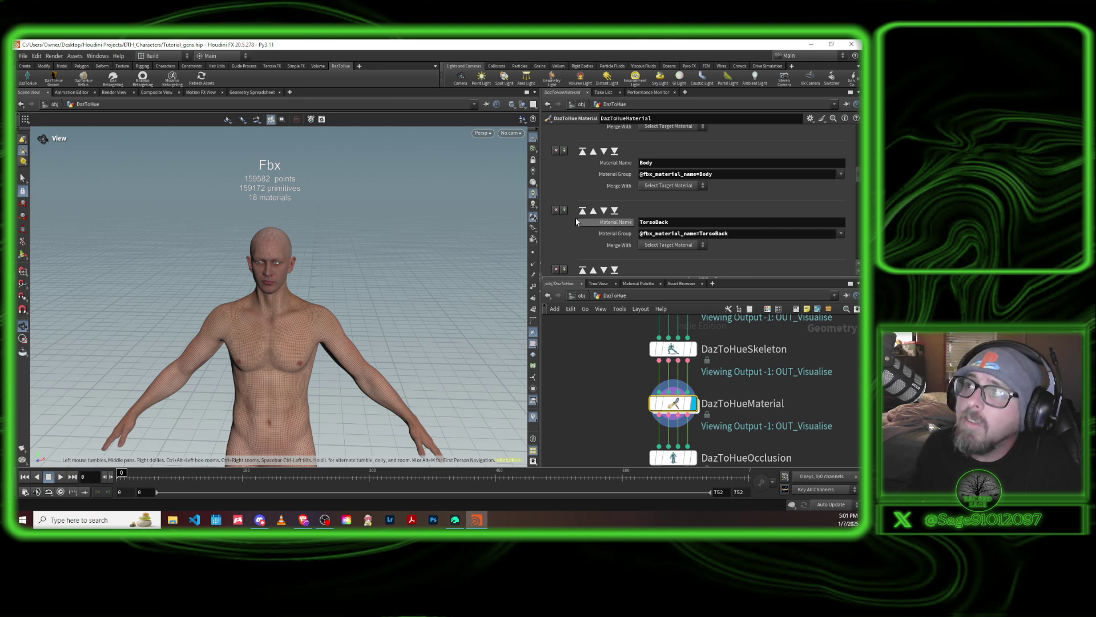
{"action": "scroll", "coordinate": [559, 228], "scroll_direction": "down", "scroll_amount": 5}
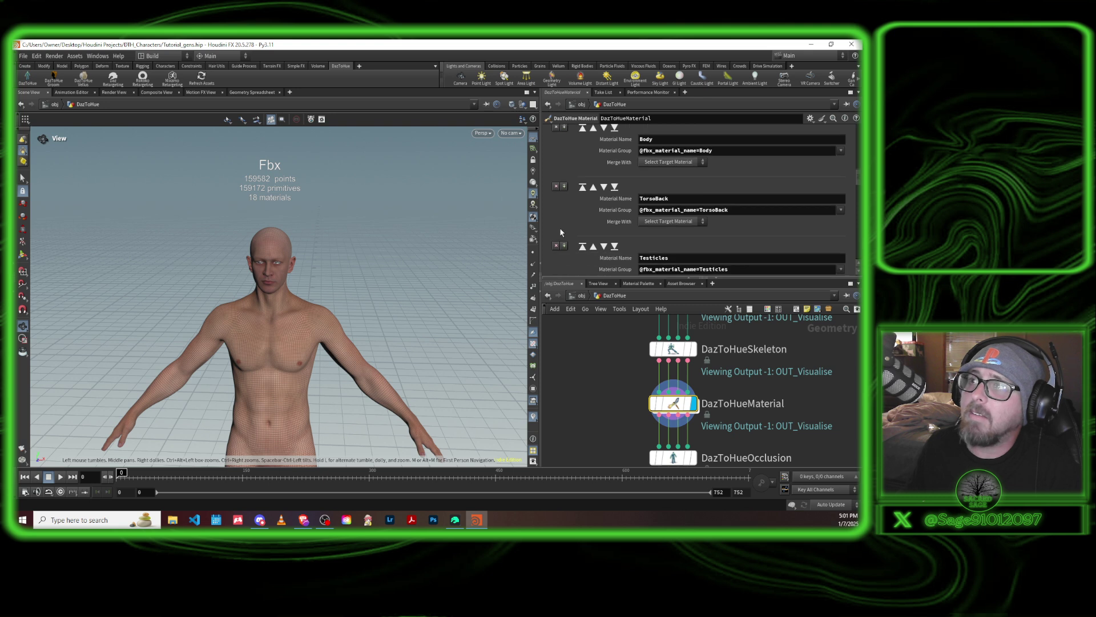
{"action": "scroll", "coordinate": [564, 230], "scroll_direction": "down", "scroll_amount": 6}
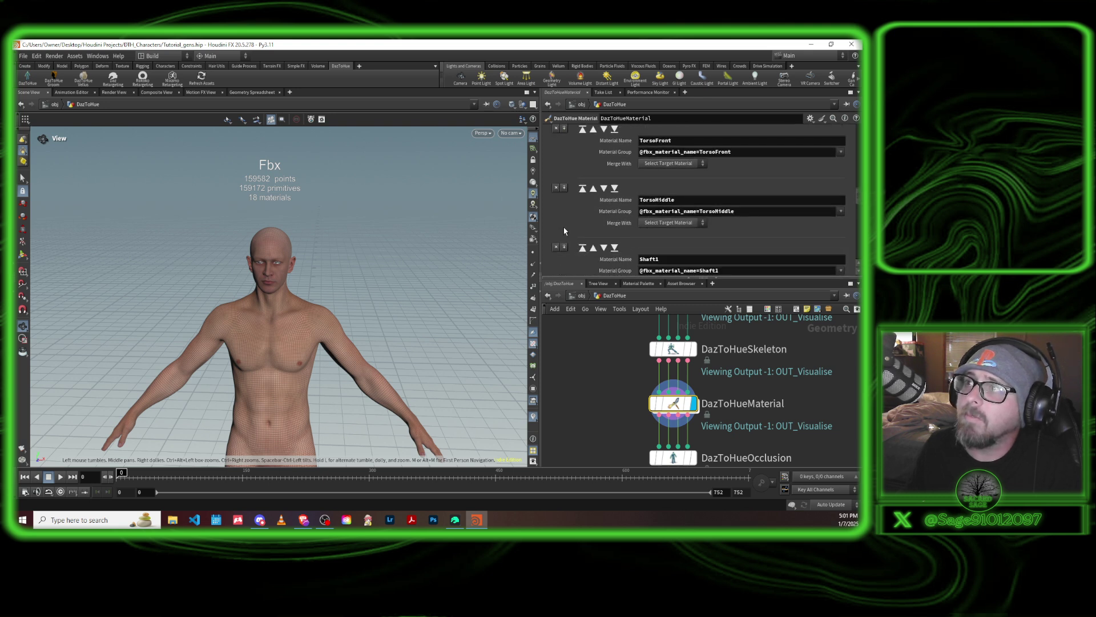
{"action": "scroll", "coordinate": [563, 230], "scroll_direction": "down", "scroll_amount": 3}
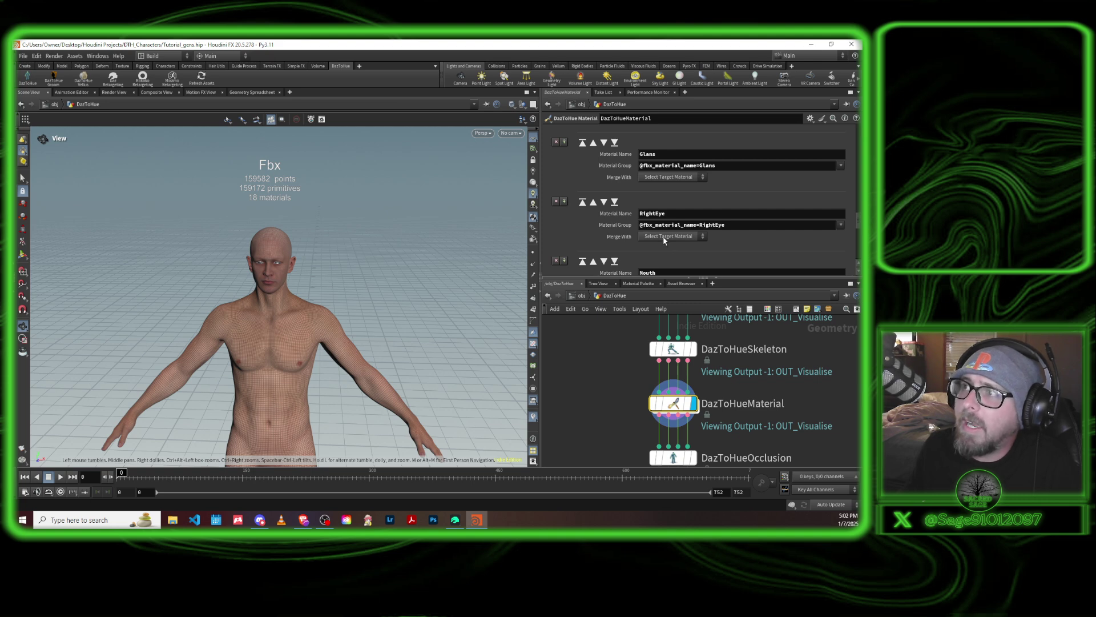
{"action": "left_click", "coordinate": [665, 237]}
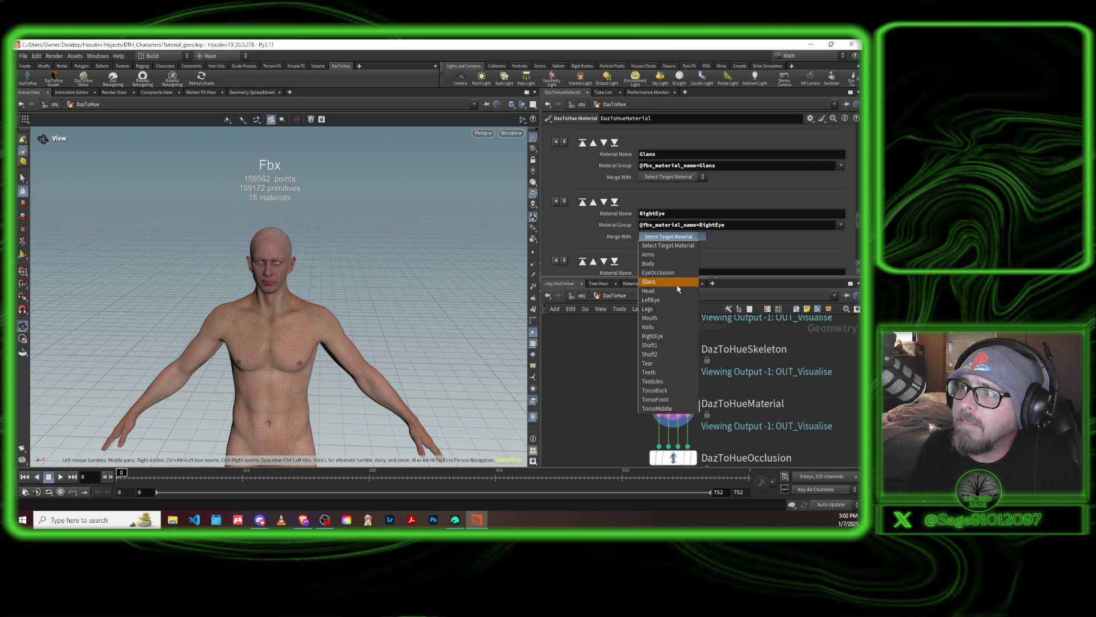
{"action": "left_click", "coordinate": [664, 300]}
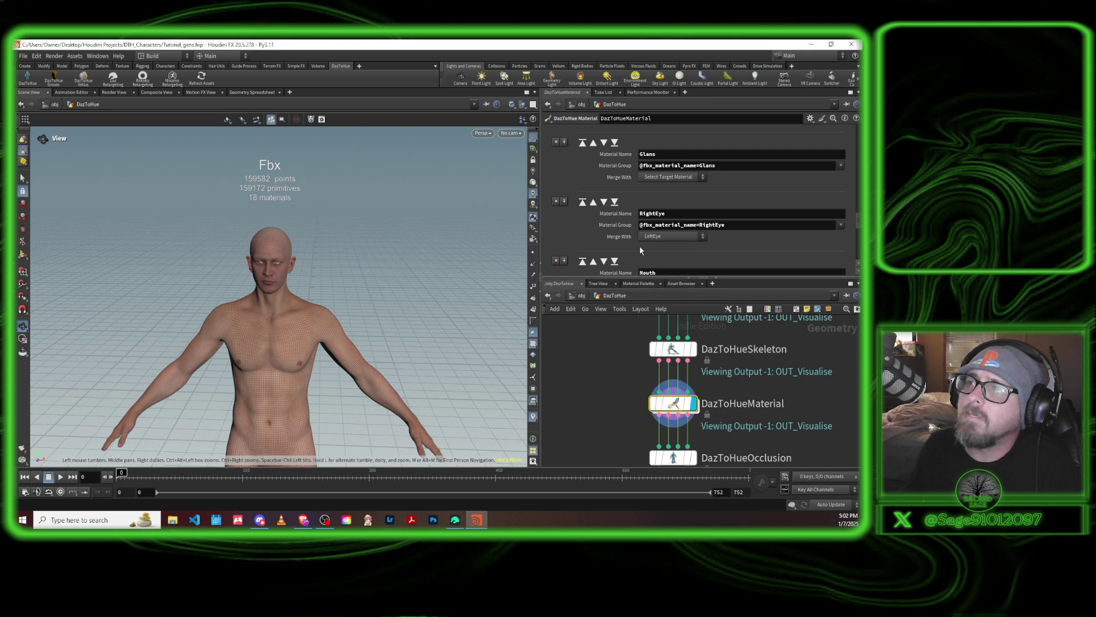
Step: Merge the Teeth material with the Mouth material
{"action": "scroll", "coordinate": [619, 224], "scroll_direction": "down", "scroll_amount": 1}
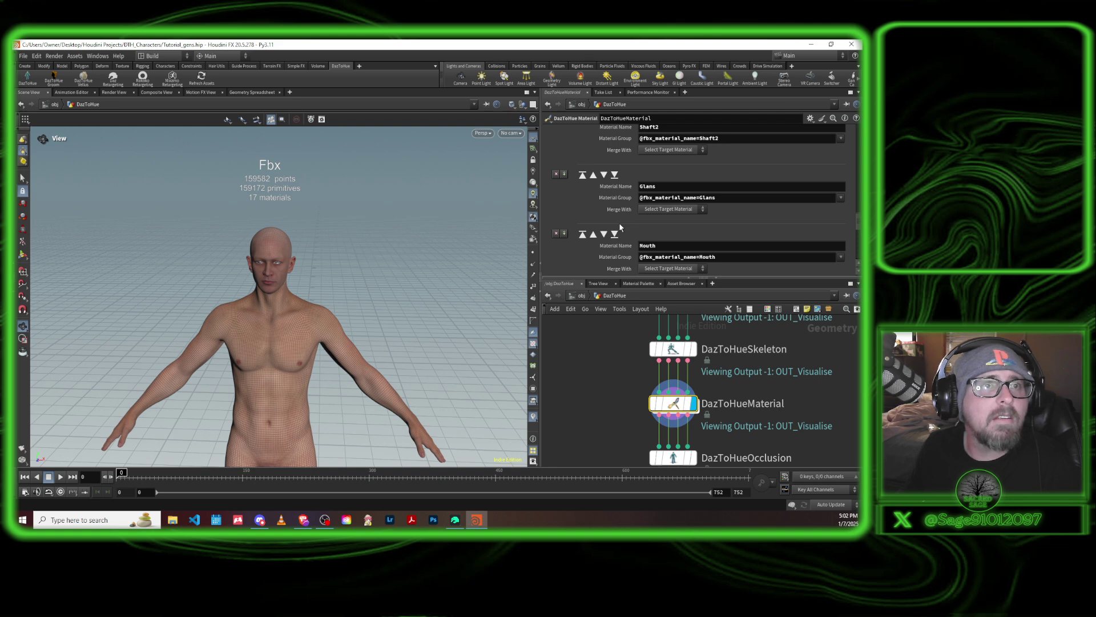
{"action": "scroll", "coordinate": [620, 227], "scroll_direction": "down", "scroll_amount": 2}
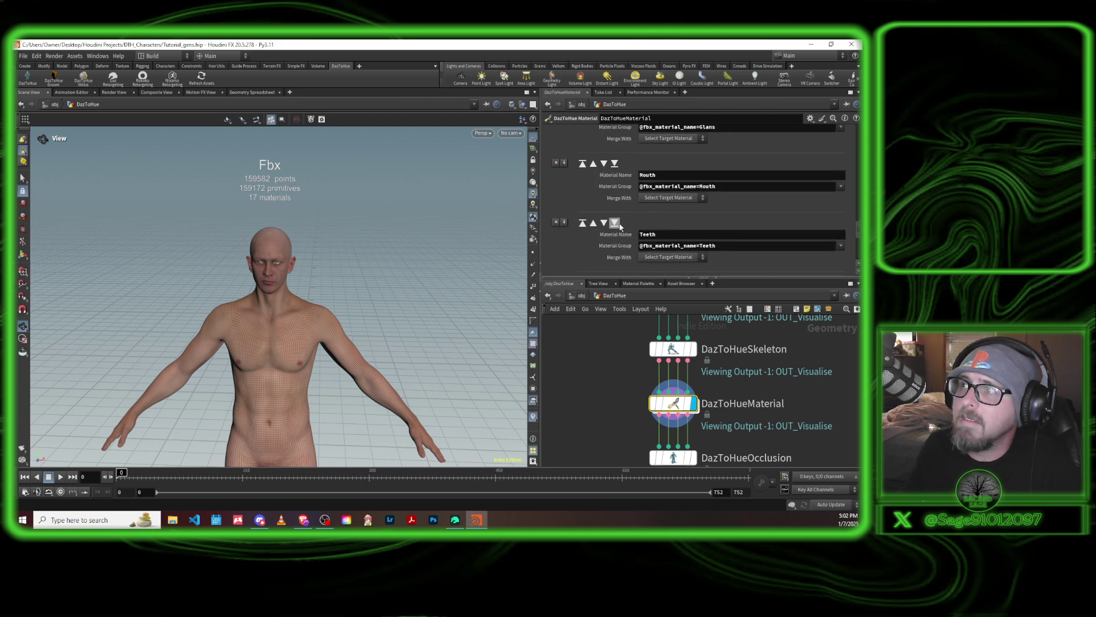
{"action": "left_click", "coordinate": [673, 258]}
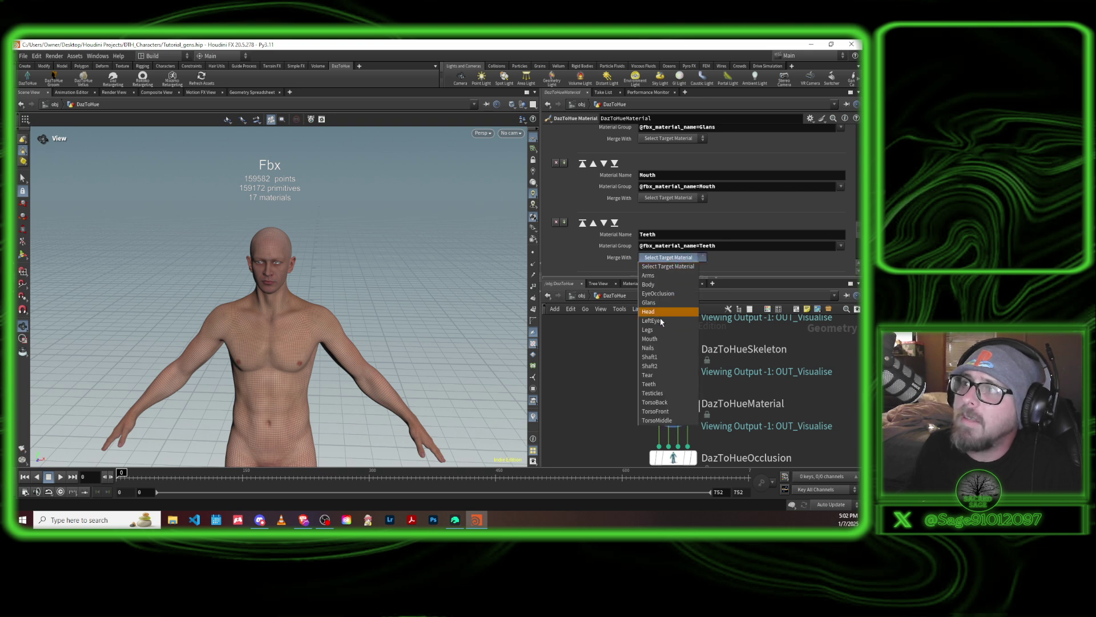
{"action": "left_click", "coordinate": [651, 341]}
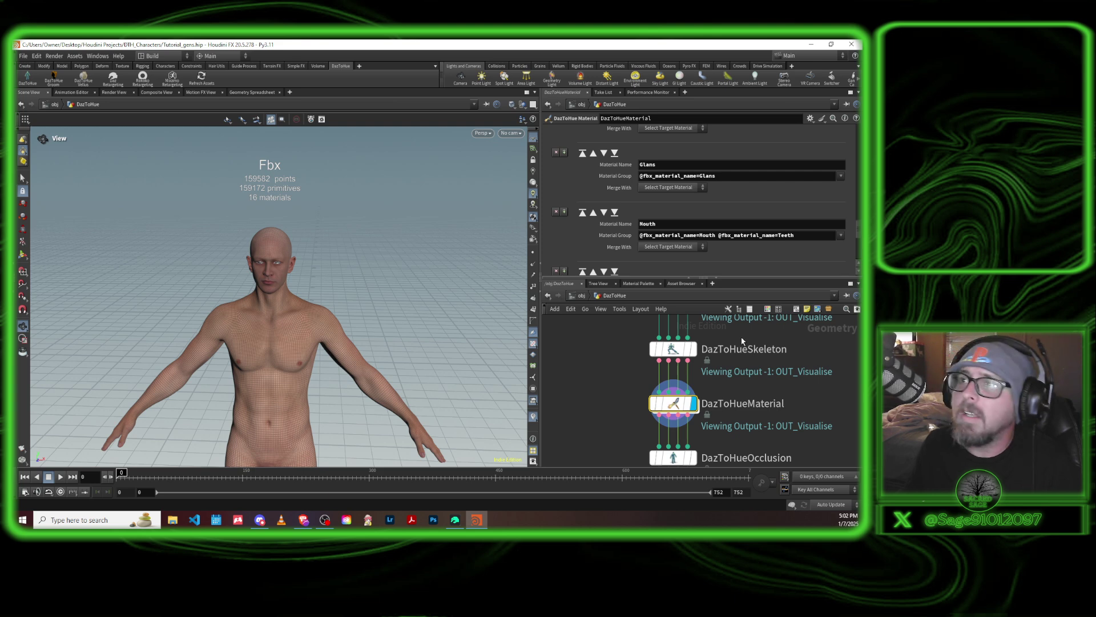
Step: Rename the TorsoBack material as Genitials
{"action": "scroll", "coordinate": [593, 236], "scroll_direction": "up", "scroll_amount": 5}
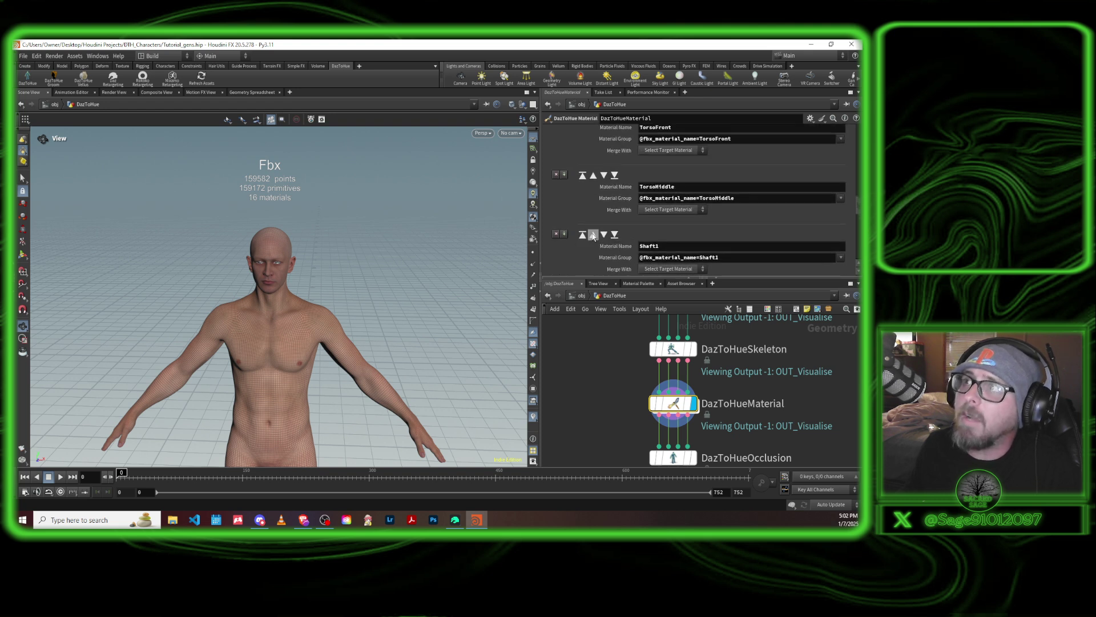
{"action": "scroll", "coordinate": [593, 237], "scroll_direction": "up", "scroll_amount": 15}
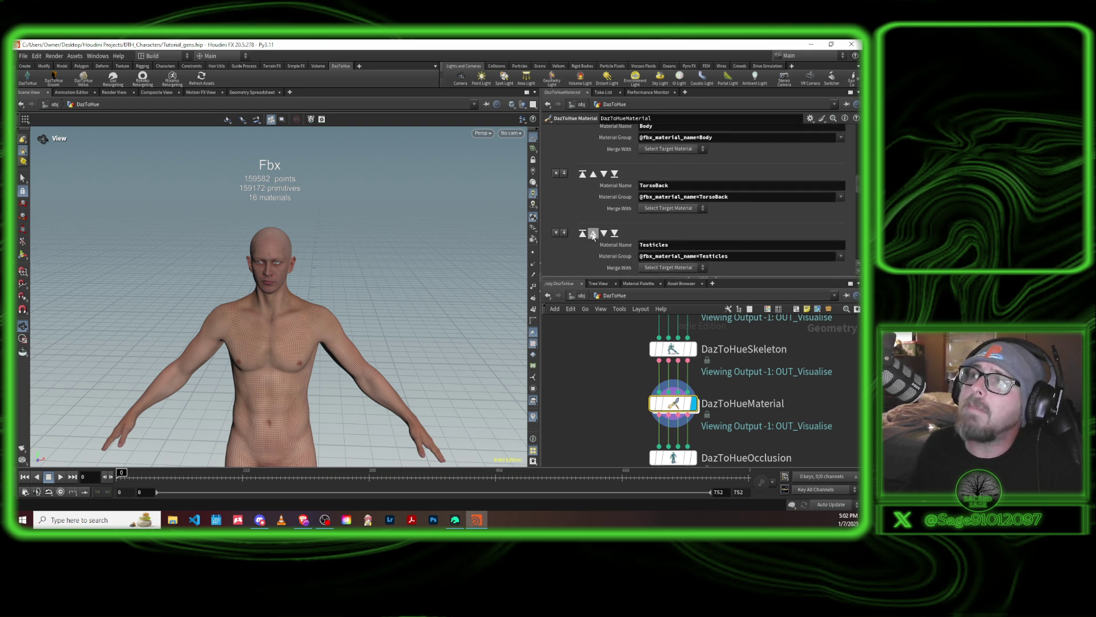
{"action": "double_click", "coordinate": [684, 186]}
{"action": "key", "text": "BackSpace"}
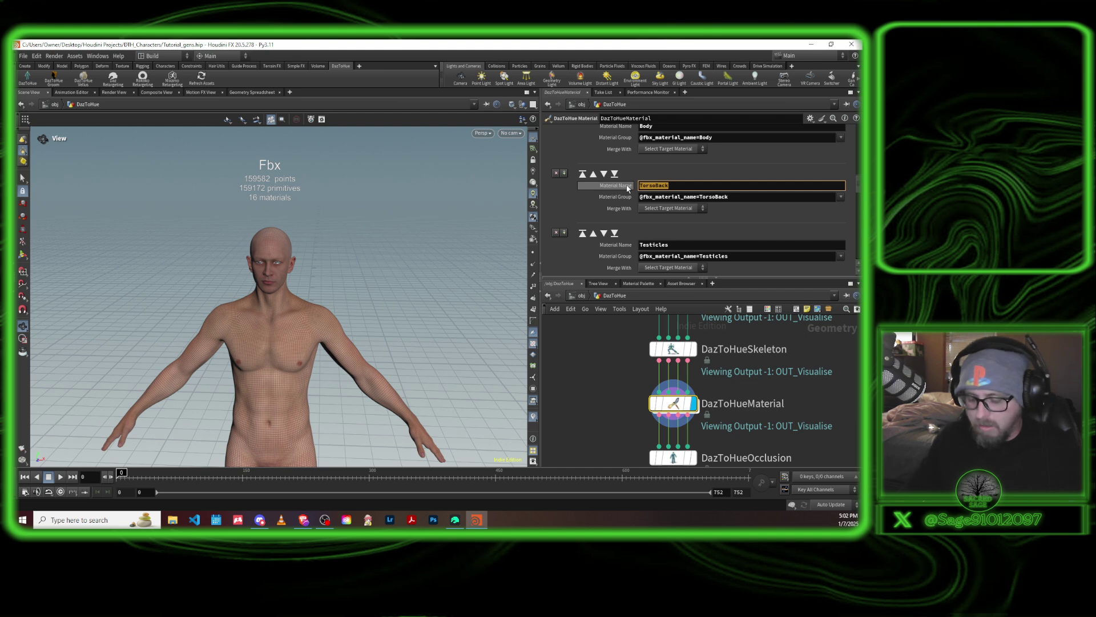
{"action": "type", "text": "Genitials"}
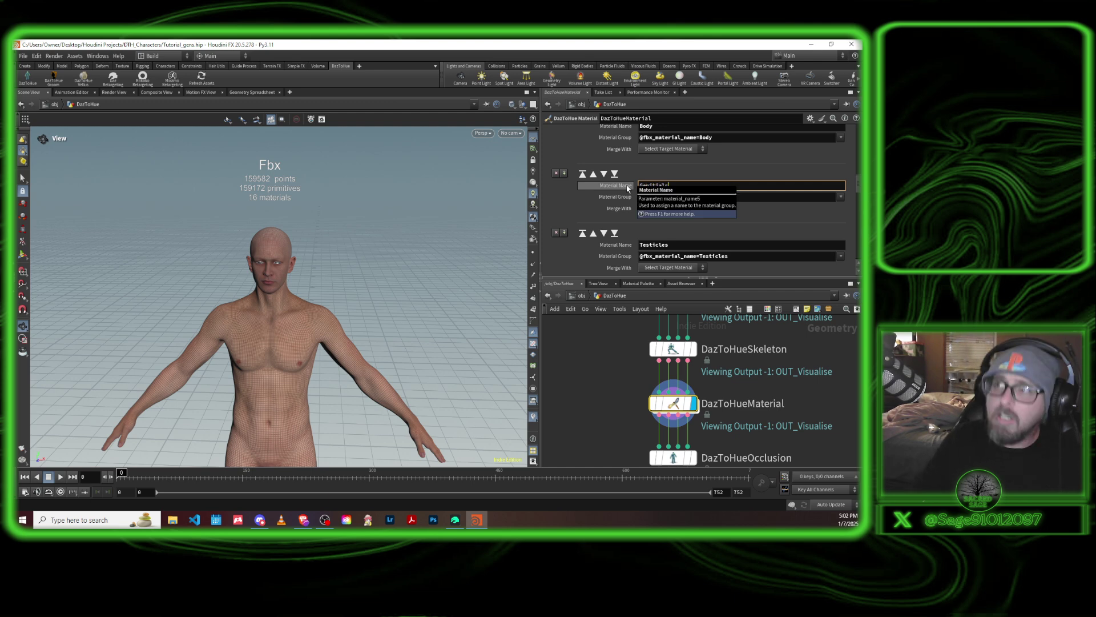
{"action": "key", "text": "Return"}
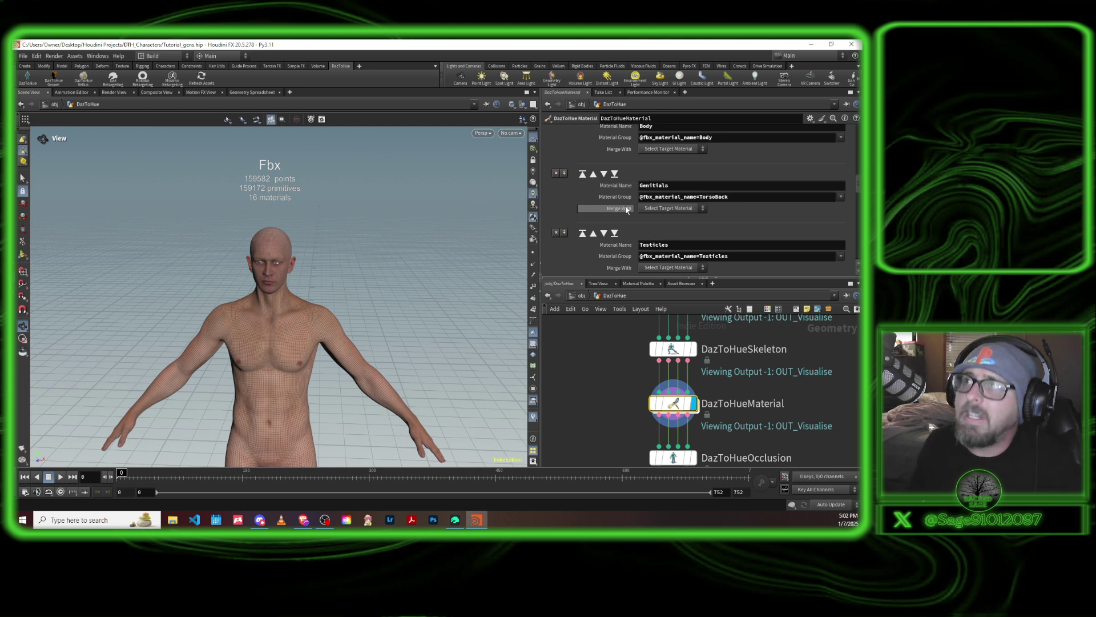
Step: Merge the Testicles and TorsoFront materials with the Genitials material
{"action": "scroll", "coordinate": [666, 233], "scroll_direction": "down", "scroll_amount": 1}
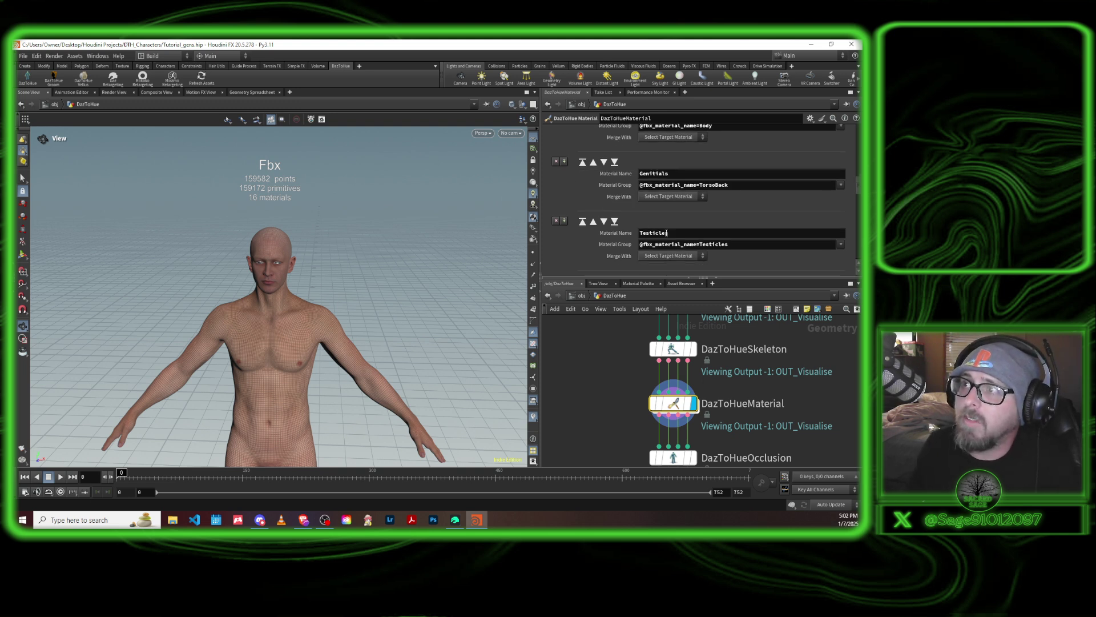
{"action": "left_click", "coordinate": [665, 257]}
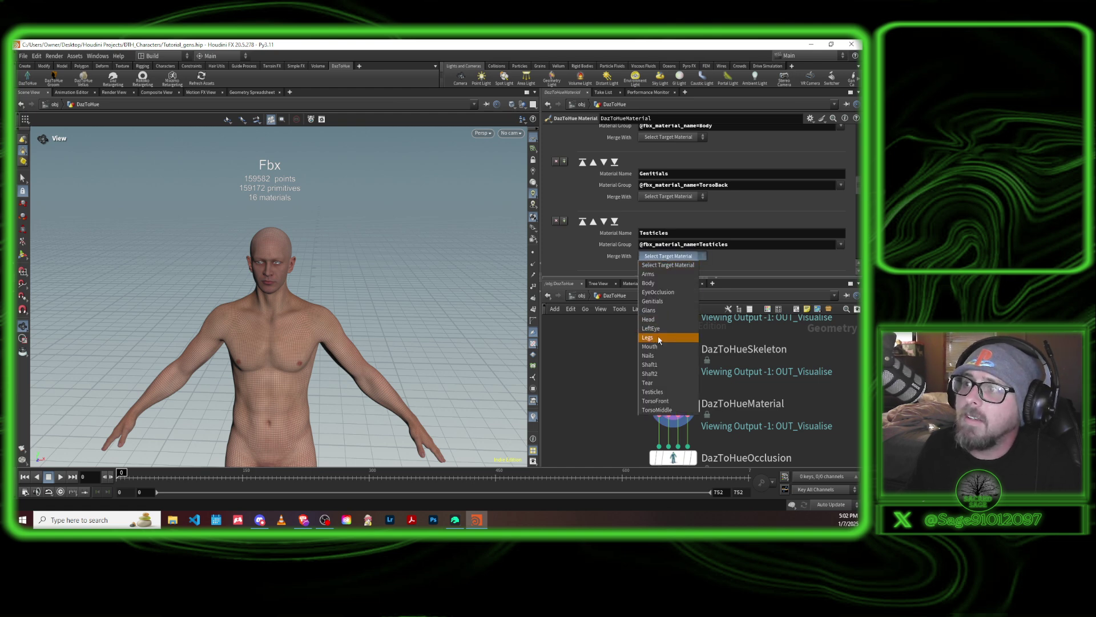
{"action": "left_click", "coordinate": [657, 301]}
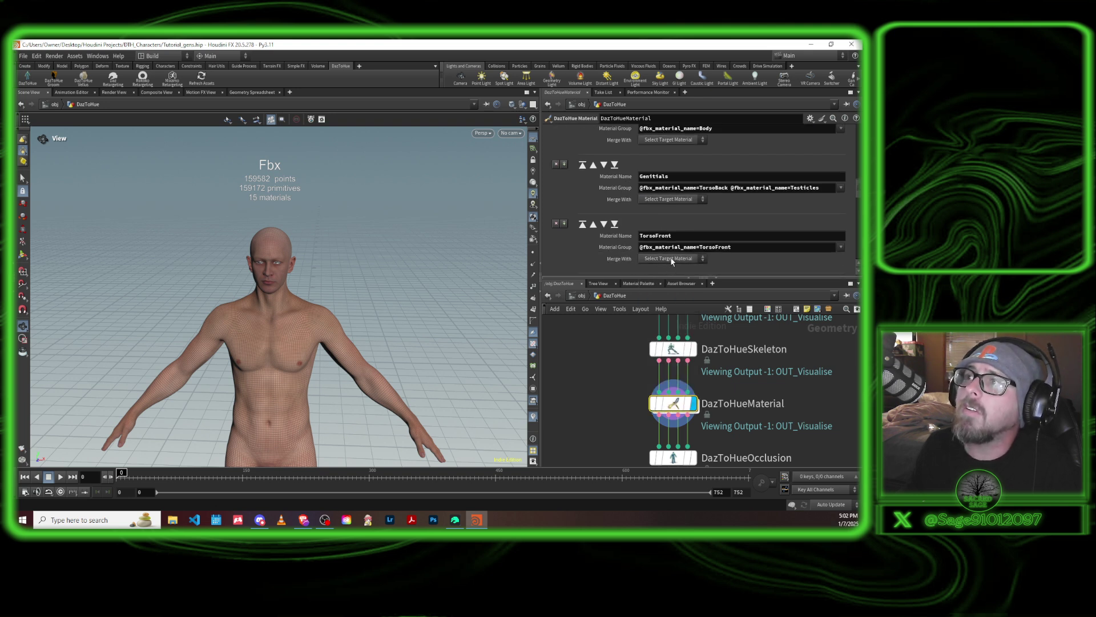
{"action": "left_click", "coordinate": [668, 259]}
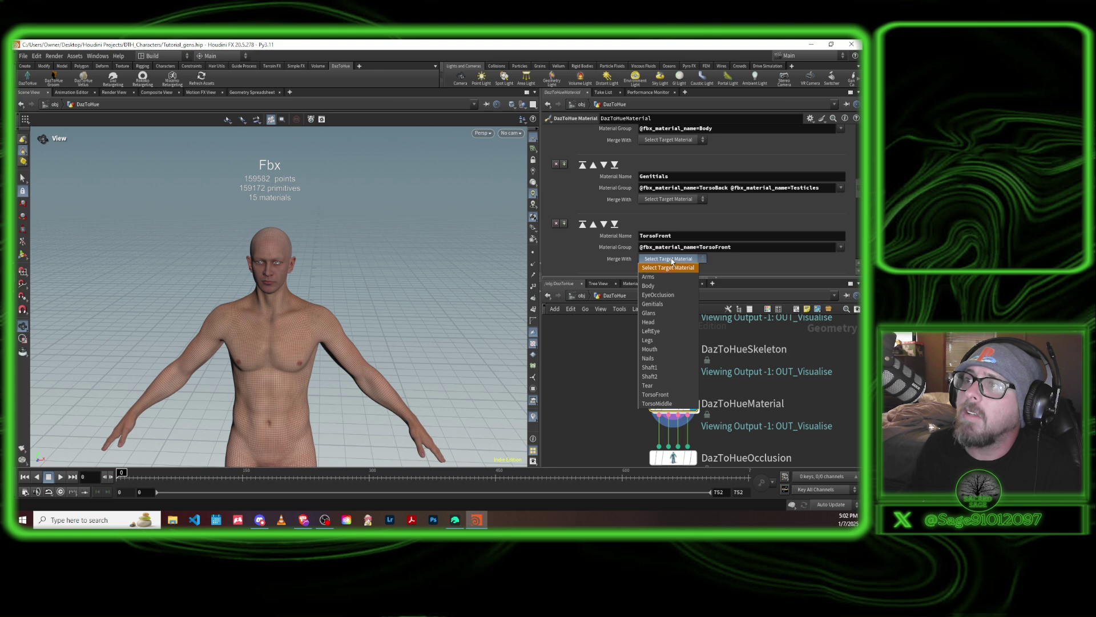
{"action": "left_click", "coordinate": [667, 305]}
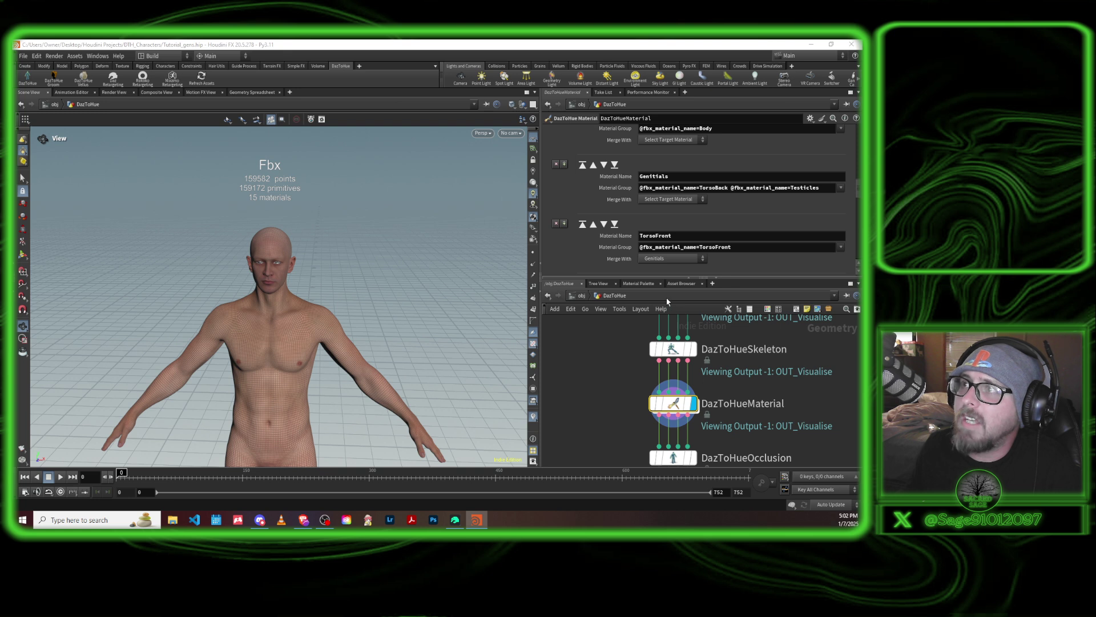
Step: Merge the TorsoMiddle and Shaft1 materials with the Genitials material
{"action": "scroll", "coordinate": [594, 249], "scroll_direction": "down", "scroll_amount": 2}
{"action": "left_click", "coordinate": [666, 228]}
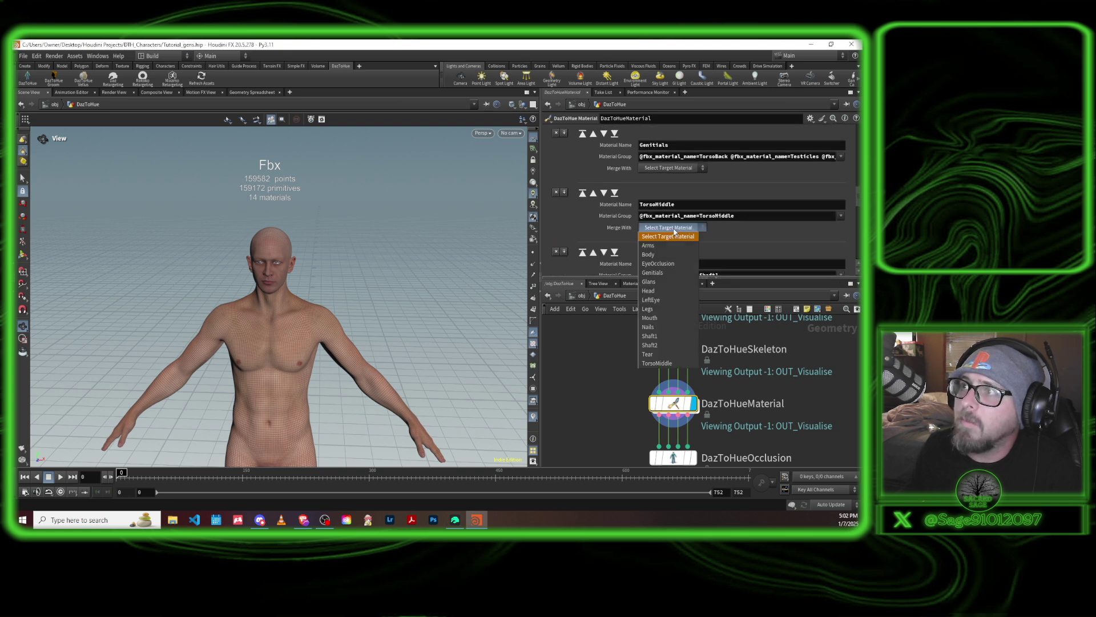
{"action": "left_click", "coordinate": [662, 273]}
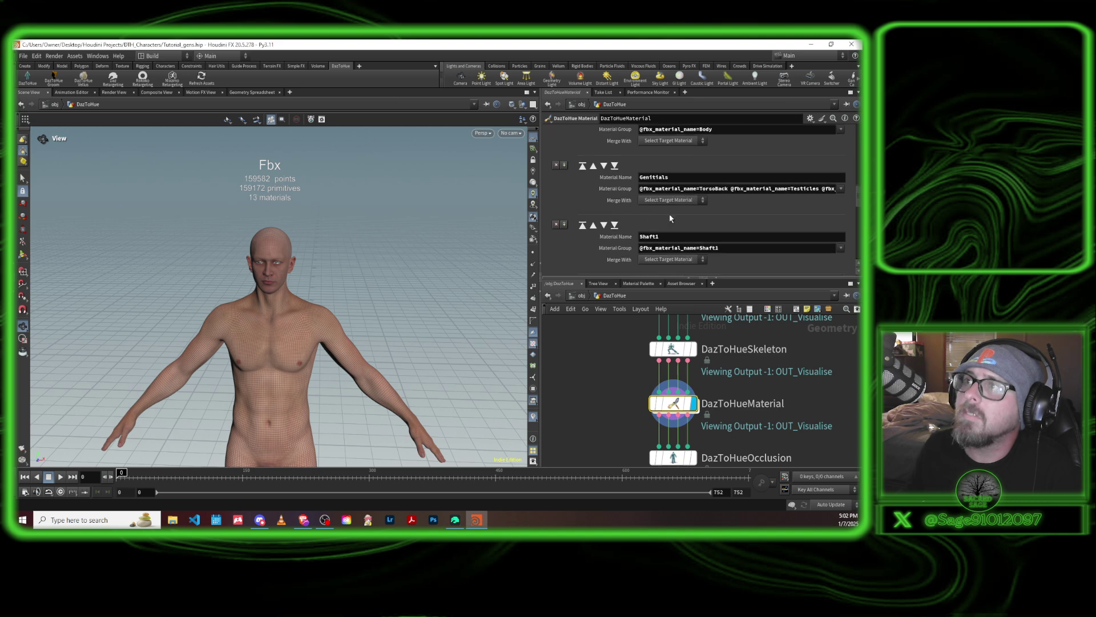
{"action": "left_click", "coordinate": [669, 259]}
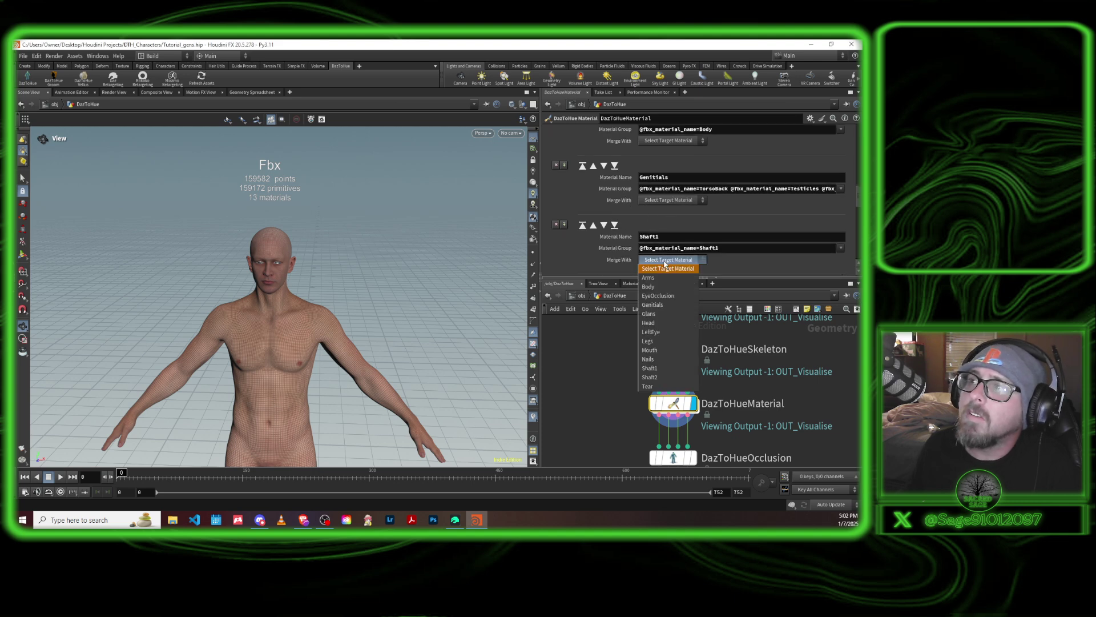
{"action": "left_click", "coordinate": [662, 306]}
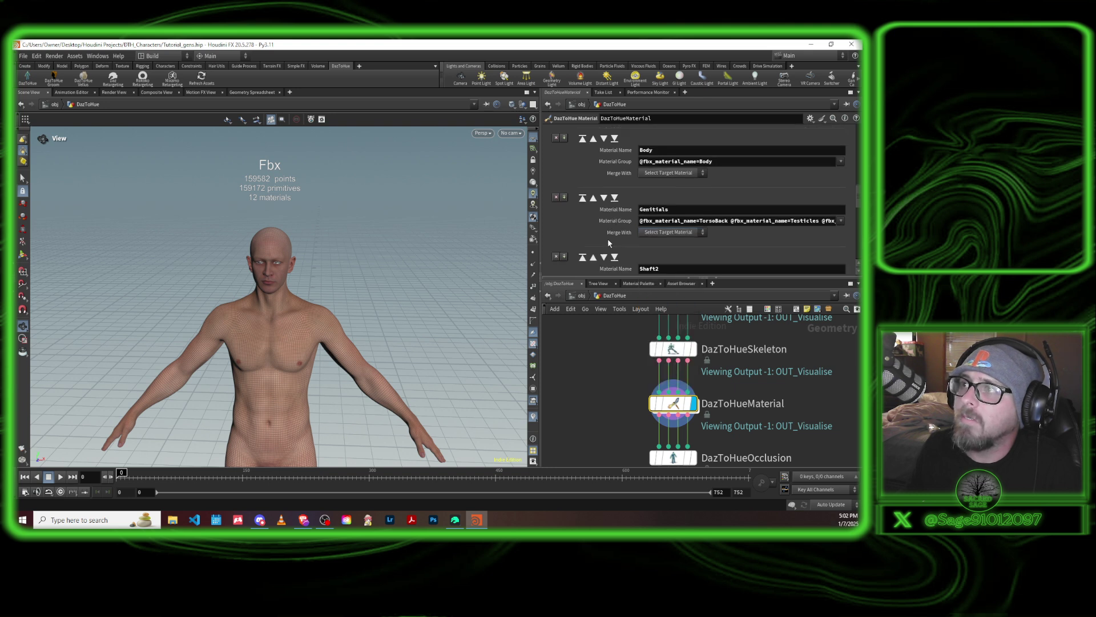
Step: Merge the Shaft2 and Glans materials with the Genitials material
{"action": "left_click", "coordinate": [671, 245]}
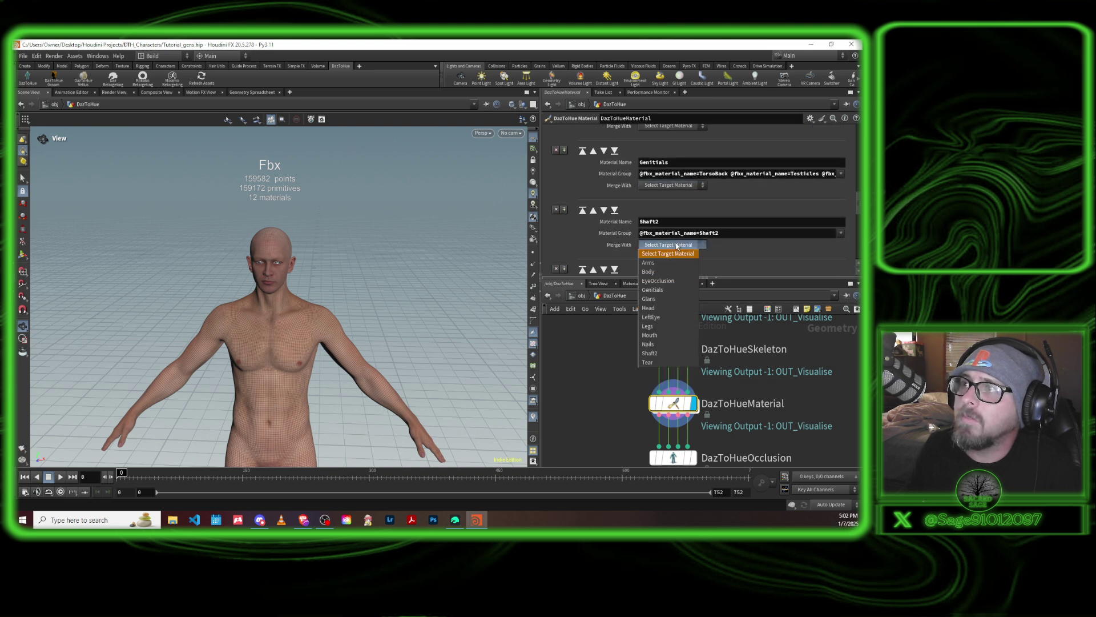
{"action": "left_click", "coordinate": [662, 288]}
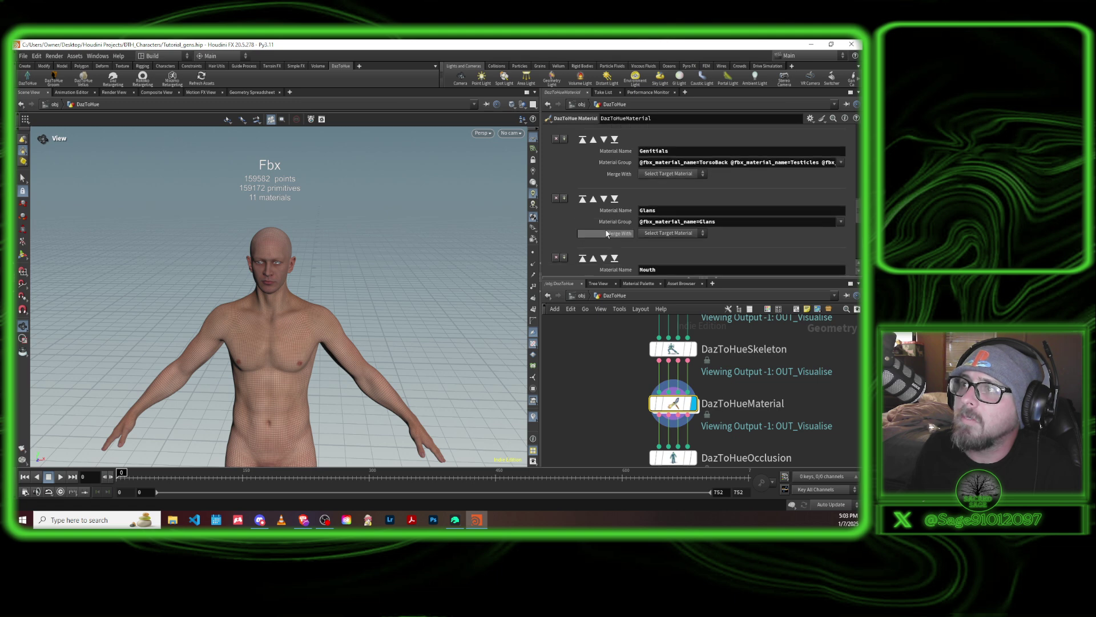
{"action": "left_click", "coordinate": [674, 234]}
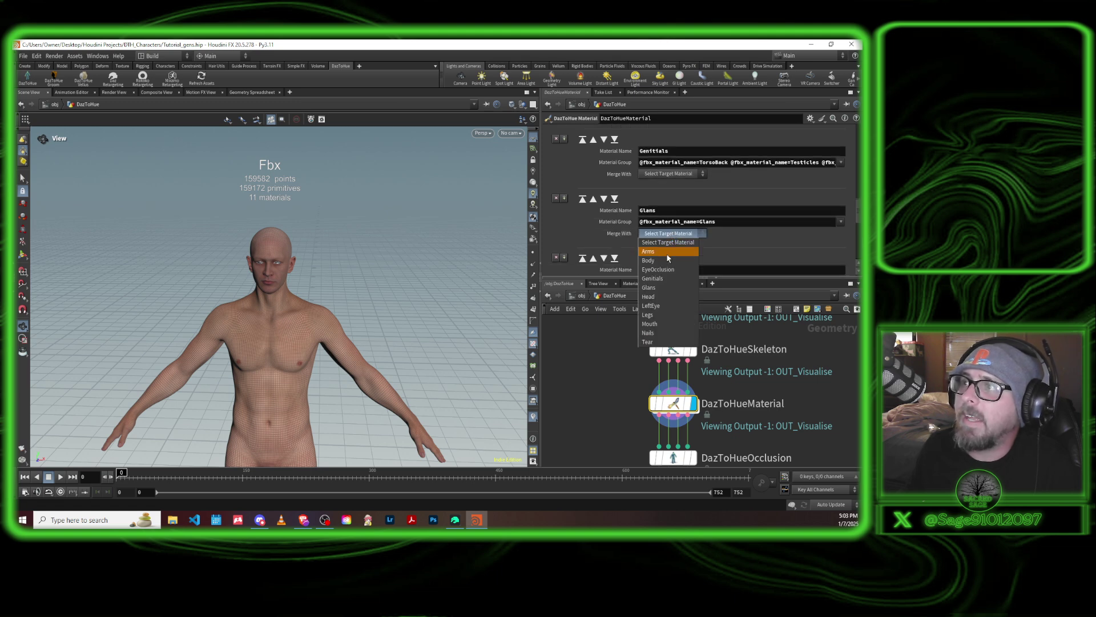
{"action": "left_click", "coordinate": [660, 280]}
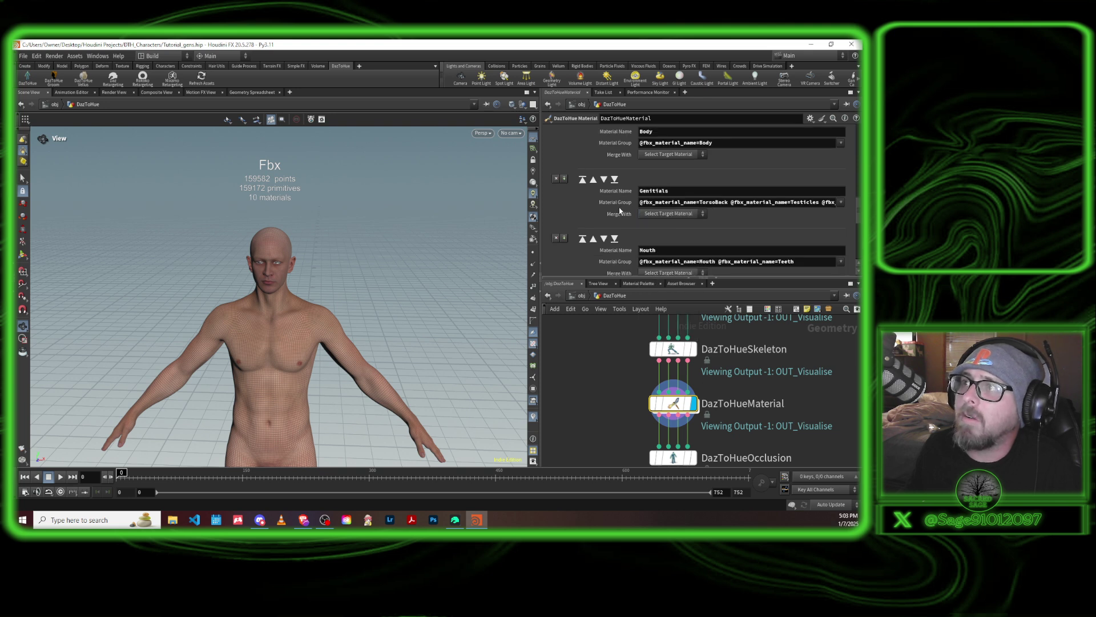
Step: Move the EyeOcclusion material and the Tear material to the start of the material list
{"action": "scroll", "coordinate": [630, 206], "scroll_direction": "down", "scroll_amount": 5}
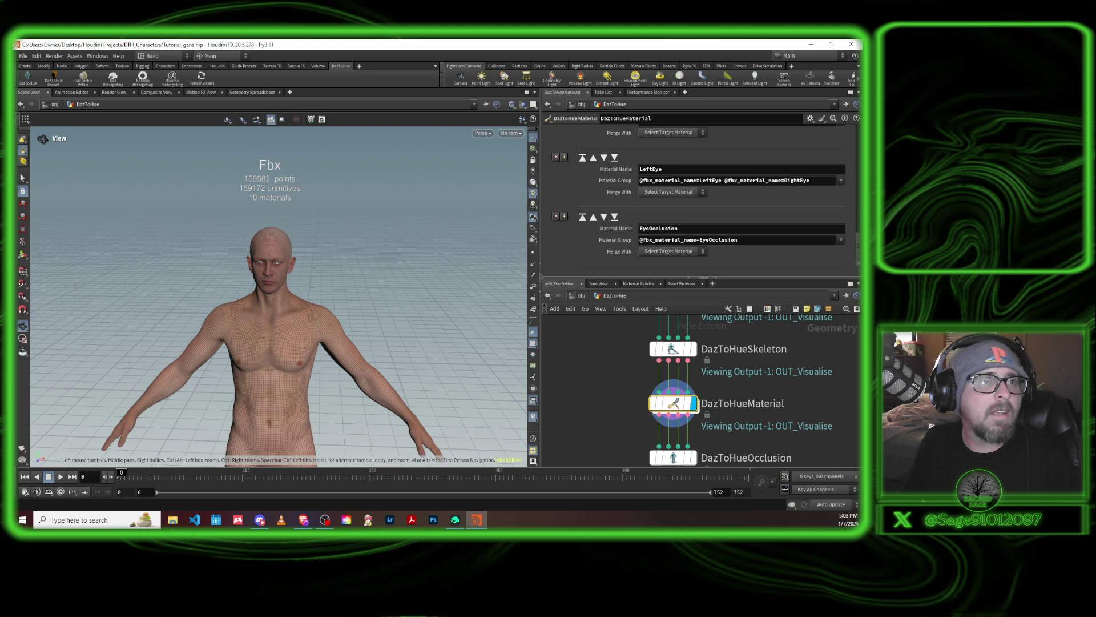
{"action": "left_click", "coordinate": [582, 219]}
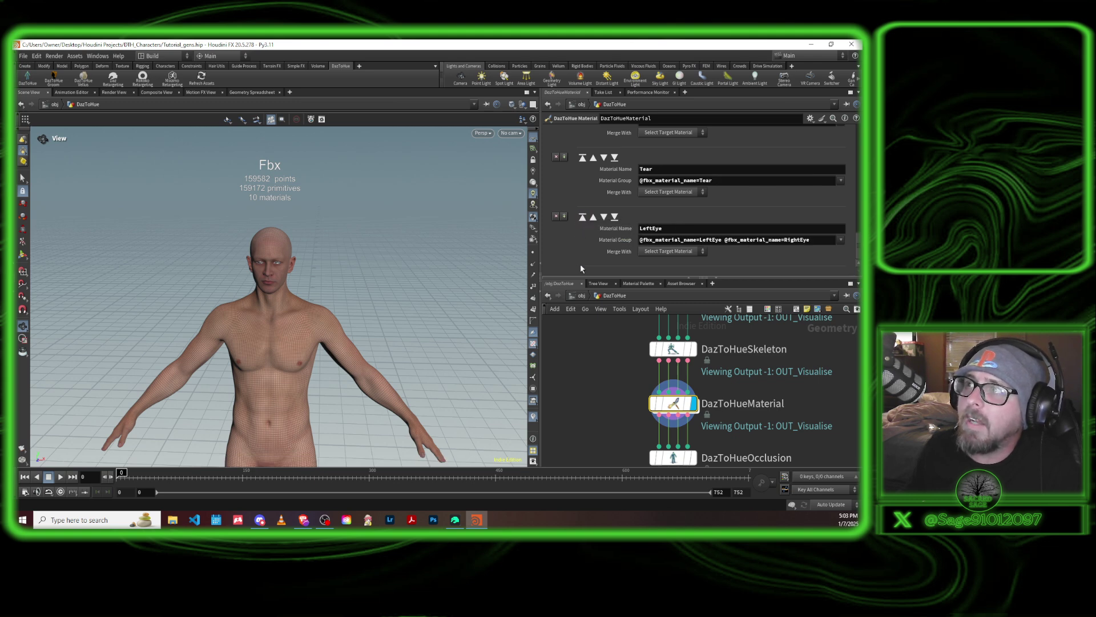
{"action": "scroll", "coordinate": [581, 256], "scroll_direction": "up", "scroll_amount": 1}
{"action": "left_click", "coordinate": [584, 183]}
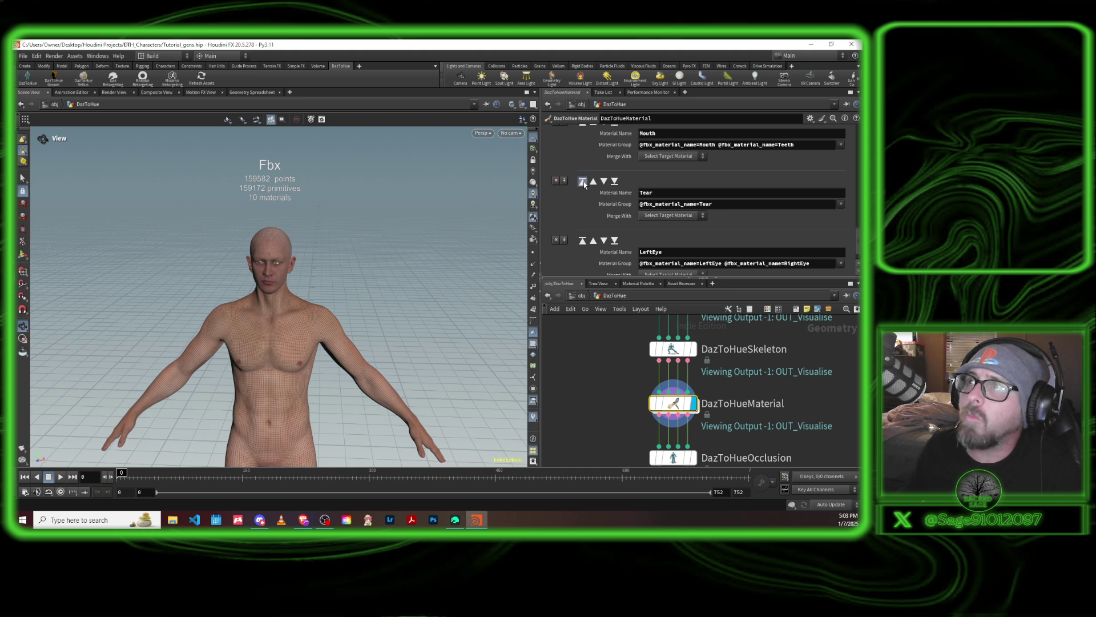
Step: Move the Tear material down one place in the list so it follows EyeOcclusion
{"action": "scroll", "coordinate": [570, 201], "scroll_direction": "up", "scroll_amount": 12}
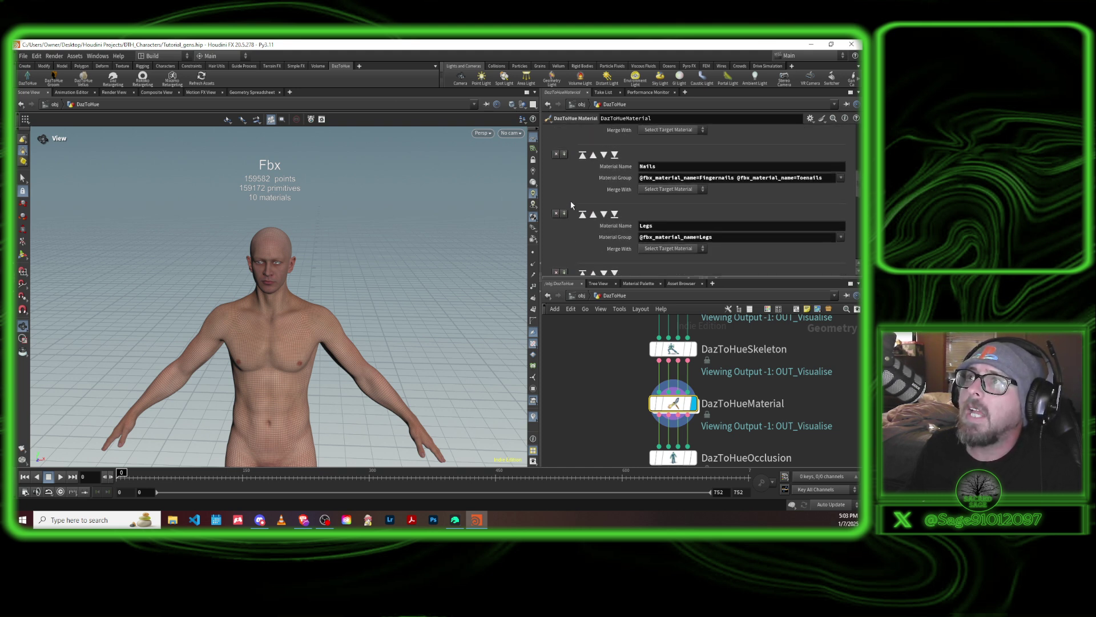
{"action": "scroll", "coordinate": [573, 205], "scroll_direction": "up", "scroll_amount": 3}
{"action": "scroll", "coordinate": [572, 205], "scroll_direction": "down", "scroll_amount": 2}
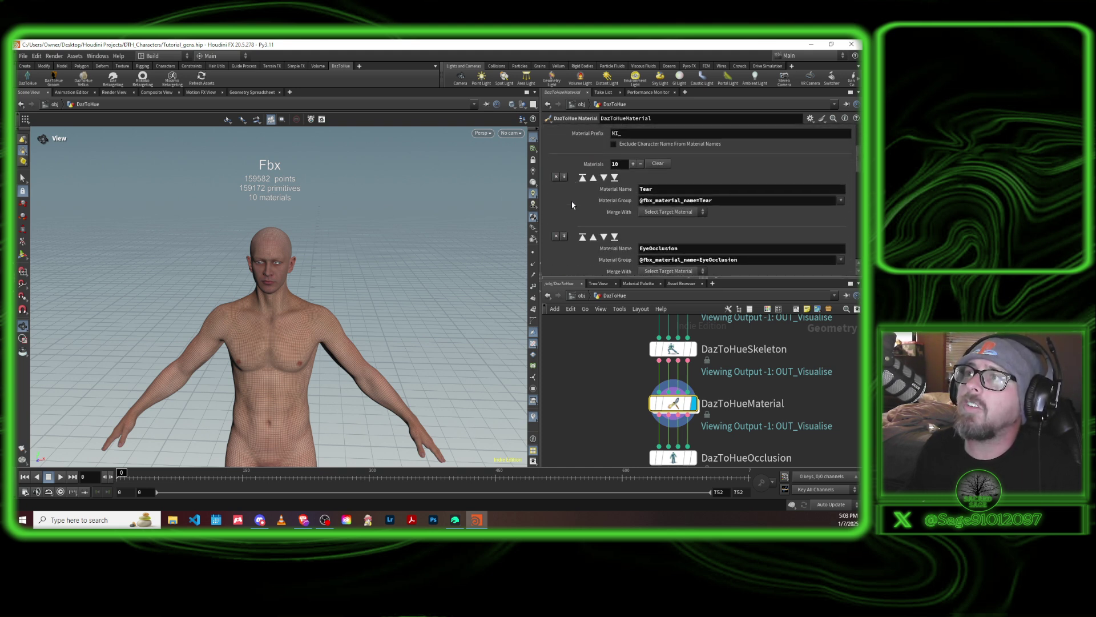
{"action": "left_click", "coordinate": [607, 179]}
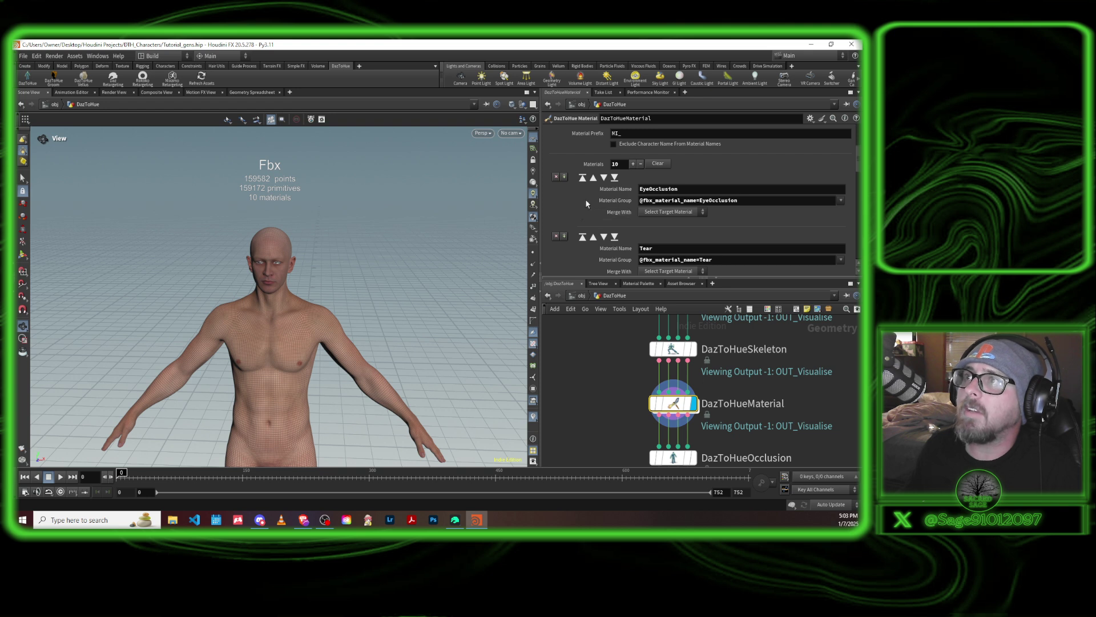
Step: Add a UV channel to the DazToHueMaterial node with one UV operation set to Move All To First Udim
{"action": "double_click", "coordinate": [622, 165]}
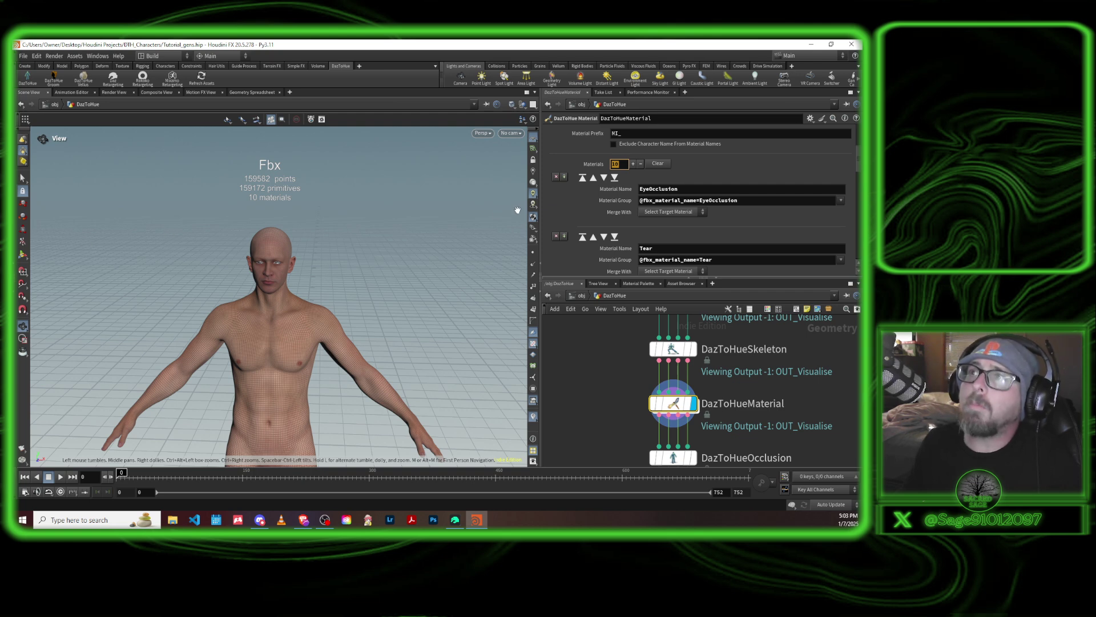
{"action": "scroll", "coordinate": [563, 194], "scroll_direction": "up", "scroll_amount": 3}
{"action": "left_click", "coordinate": [595, 183]}
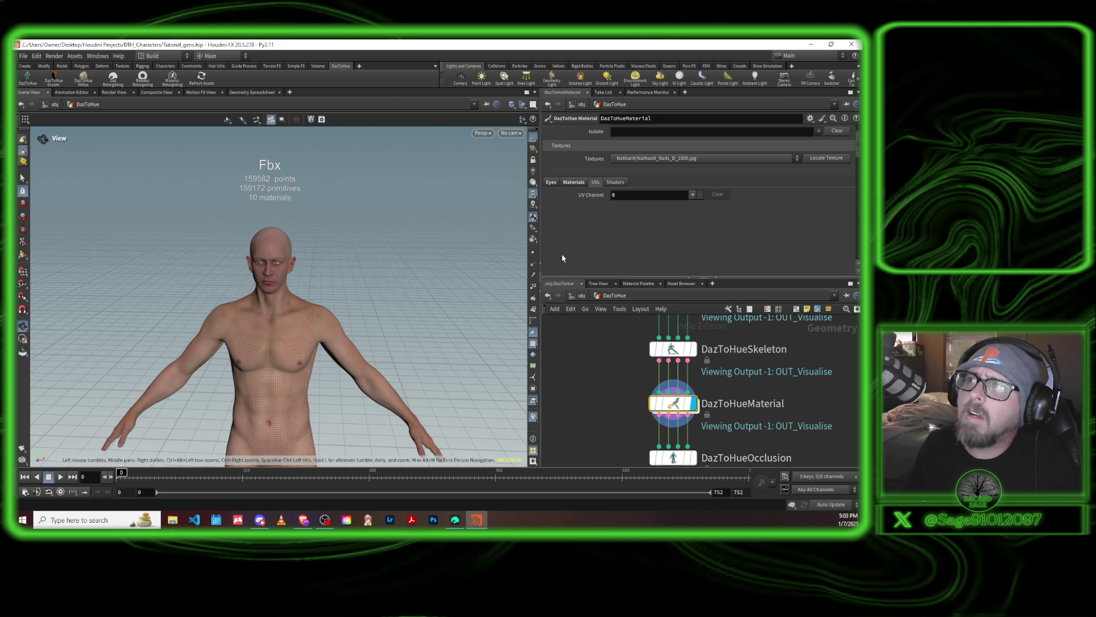
{"action": "left_click", "coordinate": [692, 194]}
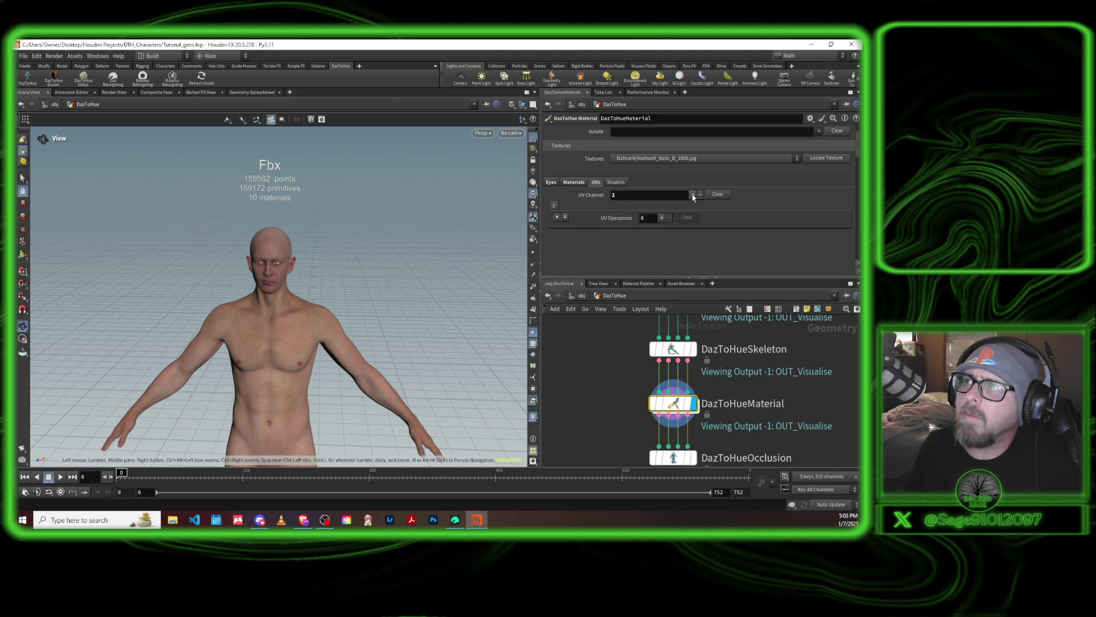
{"action": "left_click", "coordinate": [663, 218]}
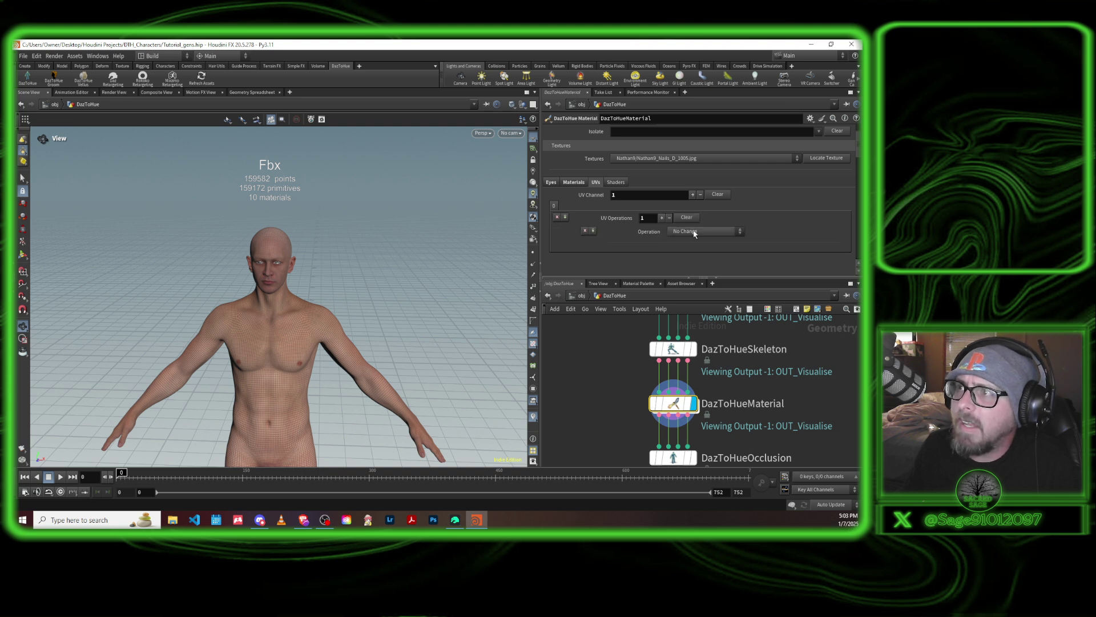
{"action": "left_click", "coordinate": [692, 232]}
{"action": "left_click", "coordinate": [710, 250]}
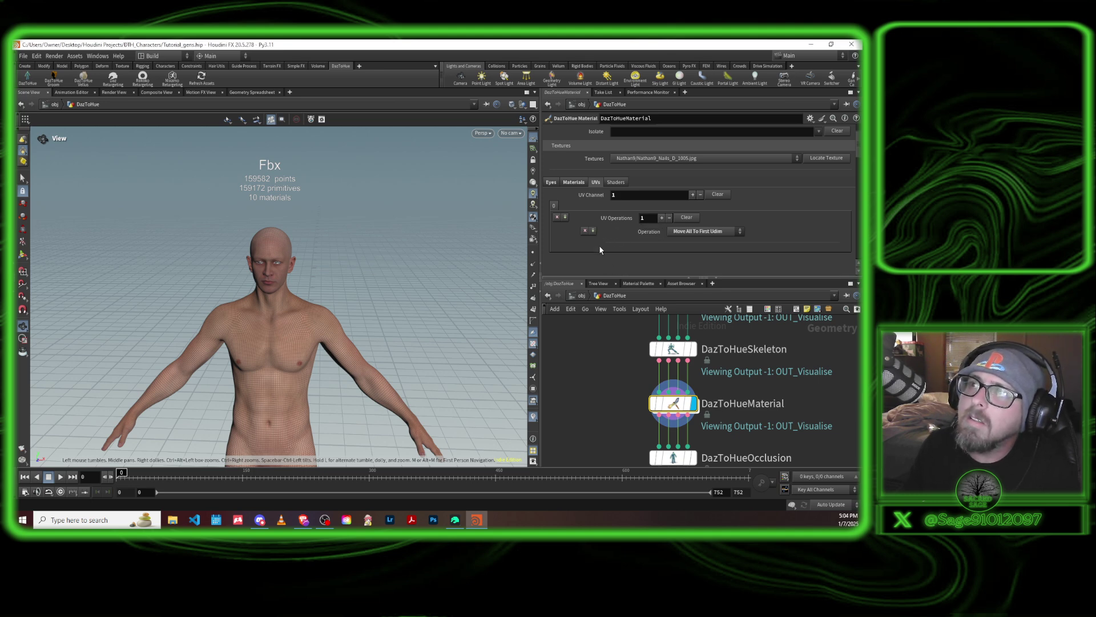
Step: Add a second UV channel and give it a UV operation set to Move All To First Udim
{"action": "left_click", "coordinate": [693, 195]}
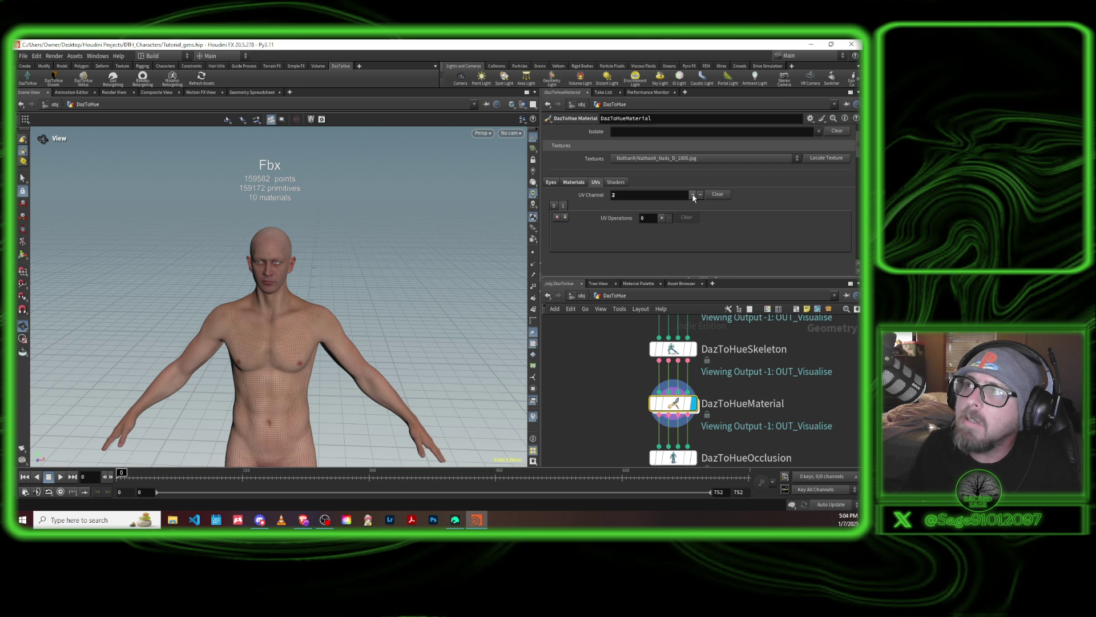
{"action": "left_click", "coordinate": [555, 206]}
{"action": "left_click", "coordinate": [564, 207]}
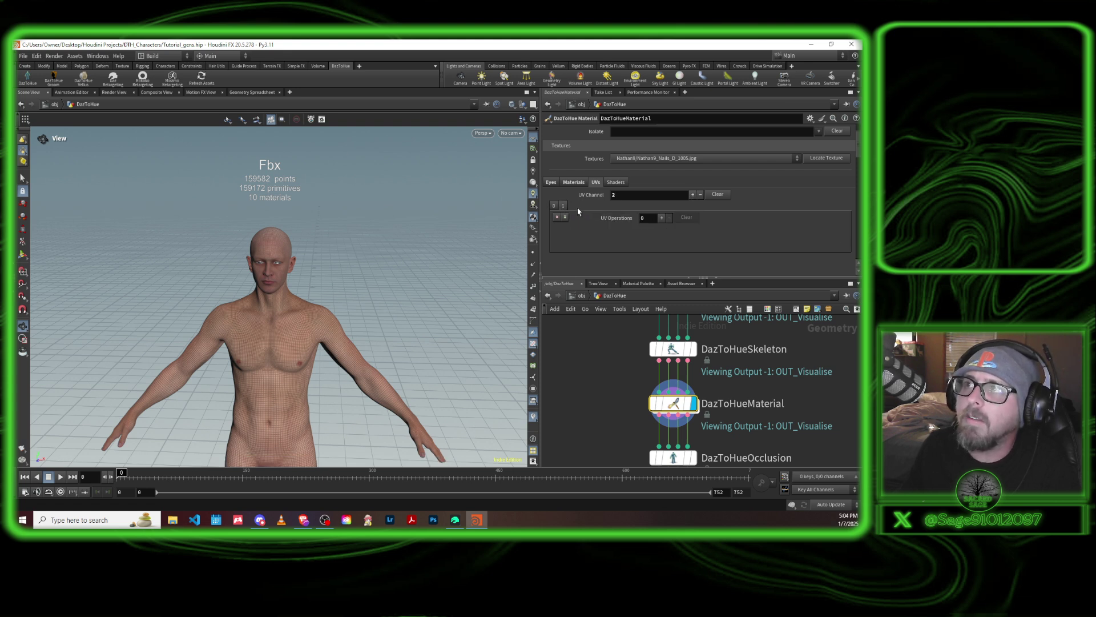
{"action": "left_click", "coordinate": [555, 207]}
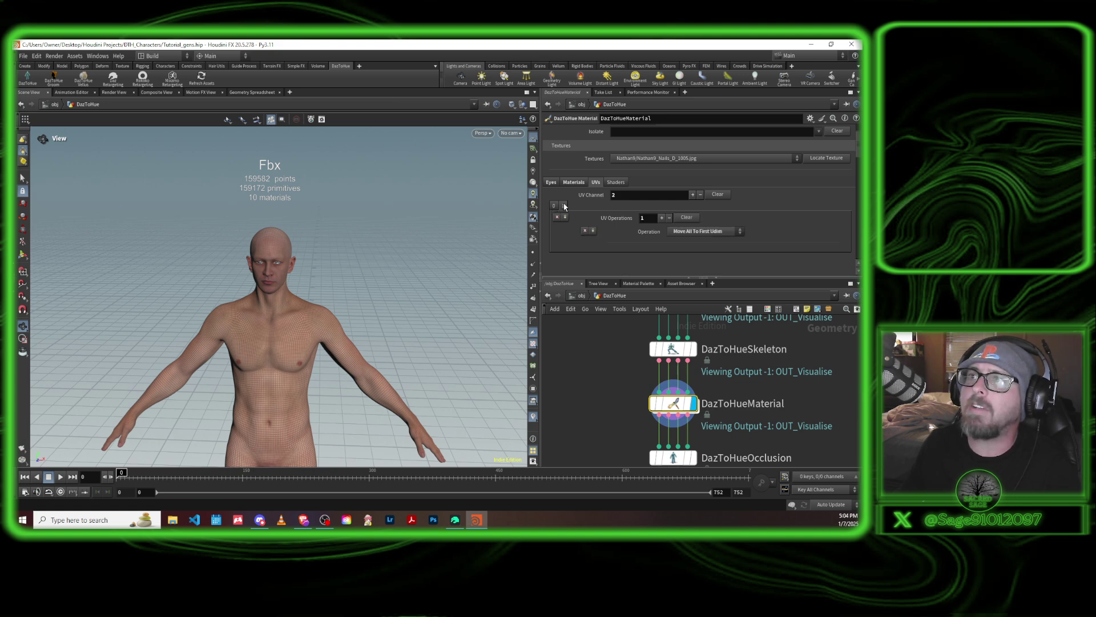
{"action": "left_click", "coordinate": [563, 206]}
{"action": "left_click", "coordinate": [556, 207]}
{"action": "left_click", "coordinate": [564, 207]}
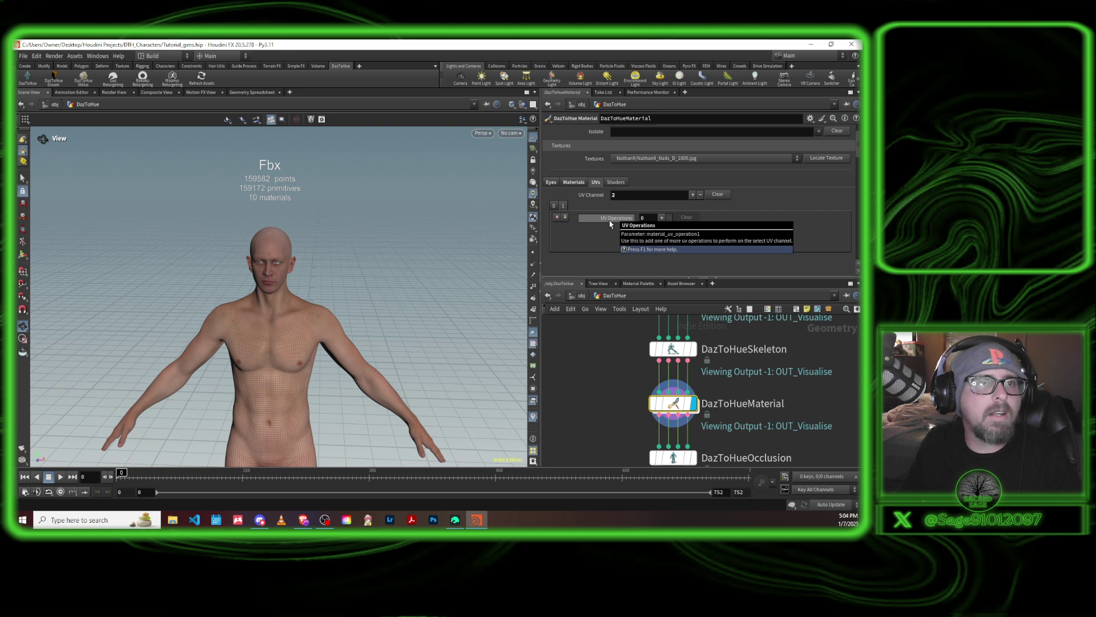
{"action": "left_click", "coordinate": [662, 218]}
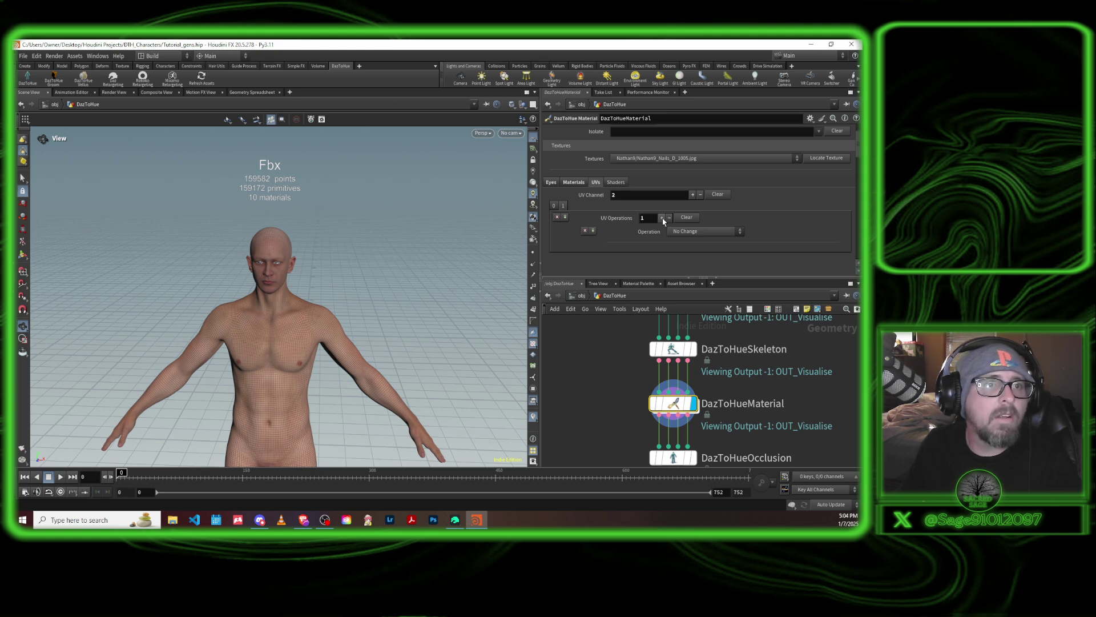
{"action": "left_click", "coordinate": [686, 230]}
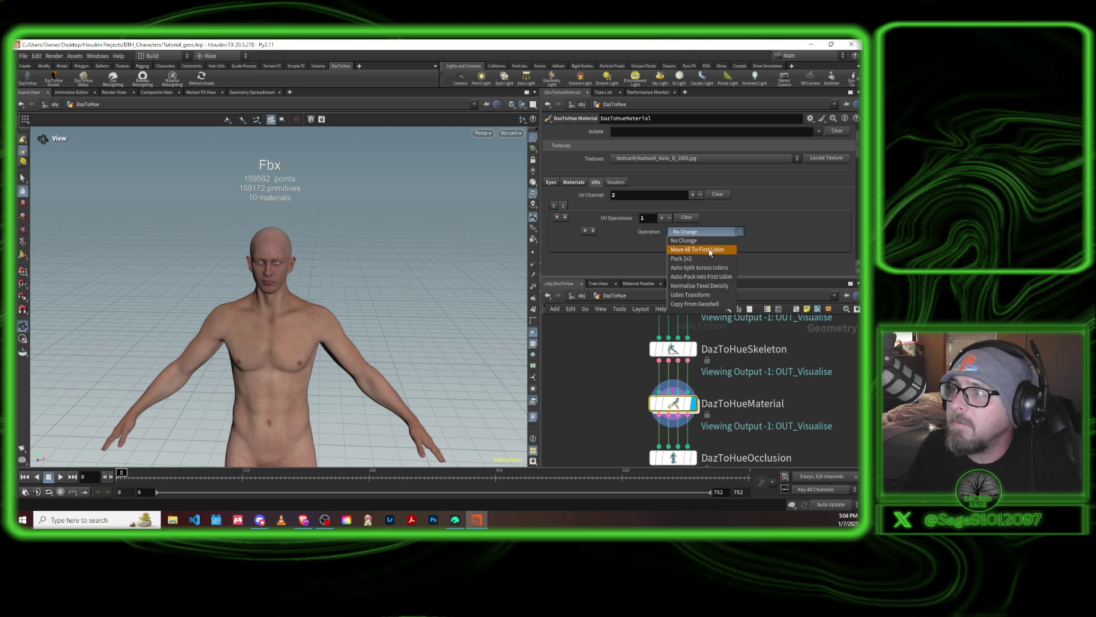
{"action": "left_click", "coordinate": [710, 250]}
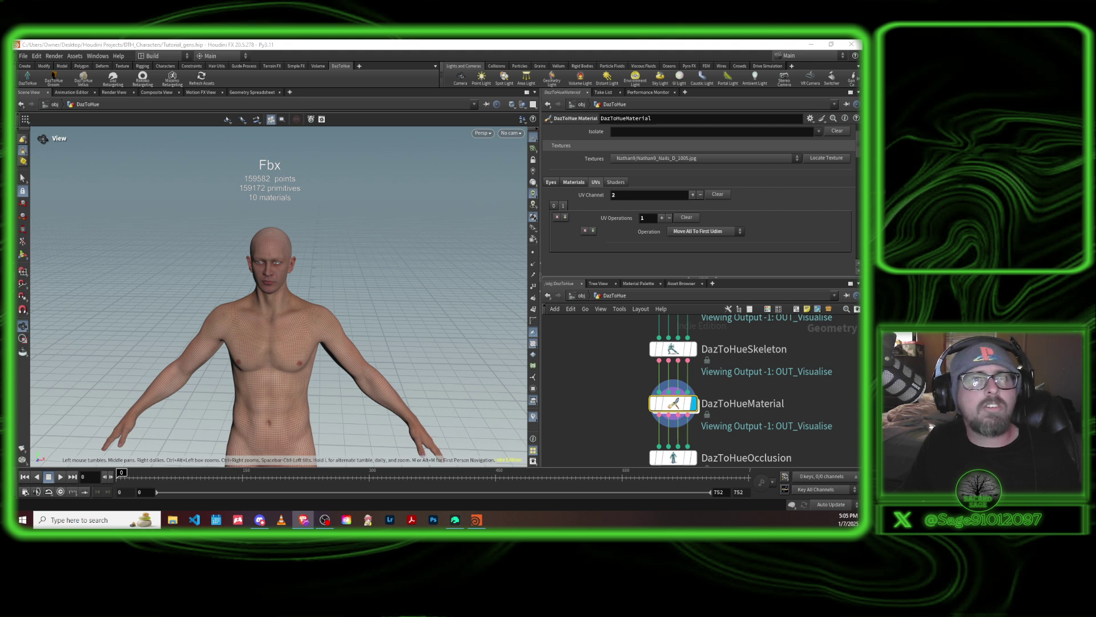
{"action": "left_click", "coordinate": [629, 250]}
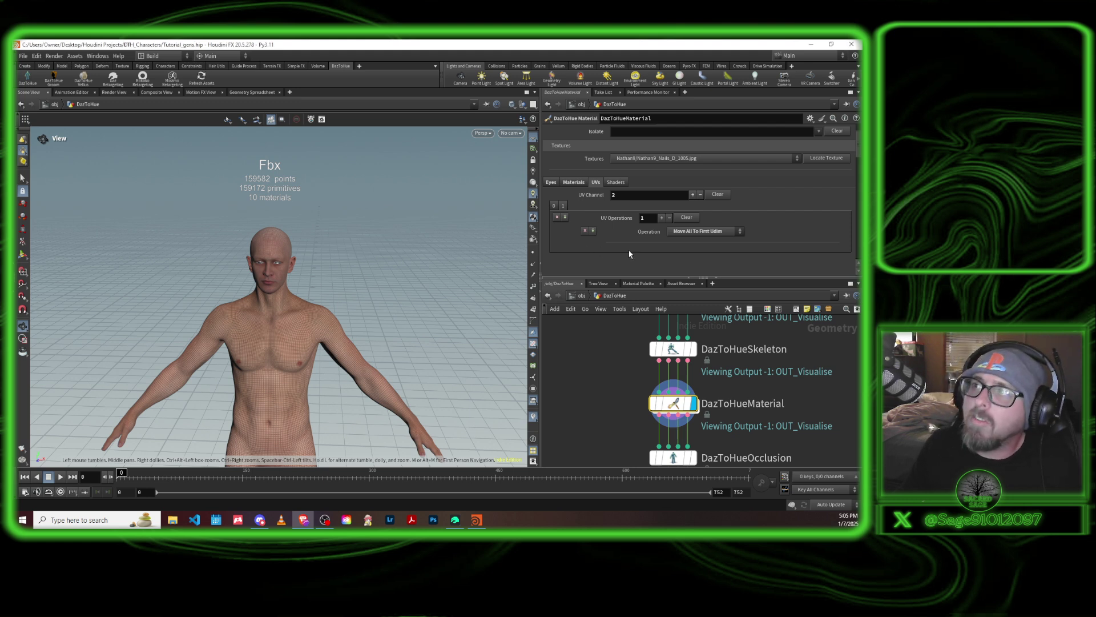
Step: Add a second UV operation to the second UV channel, set to Copy From Geoshell with the Dicktator G9 preset
{"action": "left_click", "coordinate": [662, 218]}
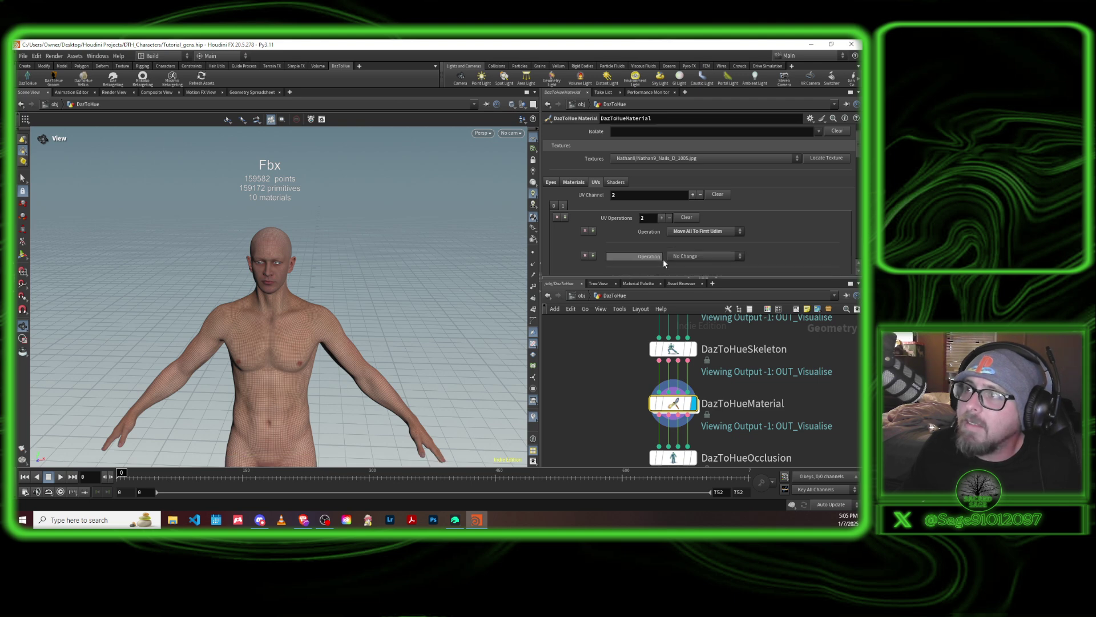
{"action": "left_click", "coordinate": [684, 256]}
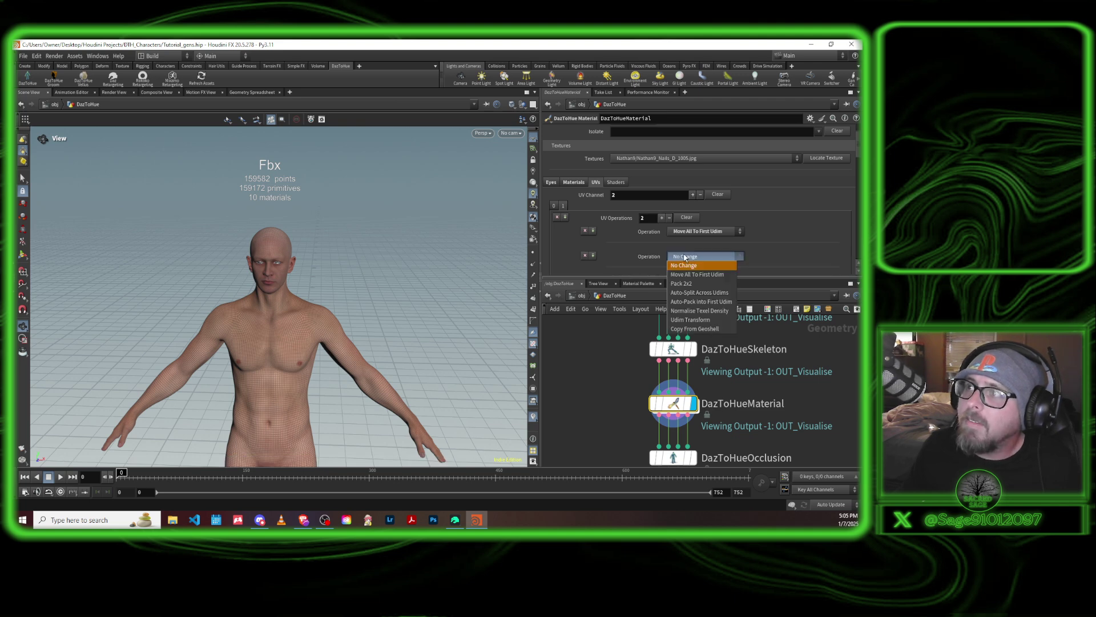
{"action": "left_click", "coordinate": [695, 328]}
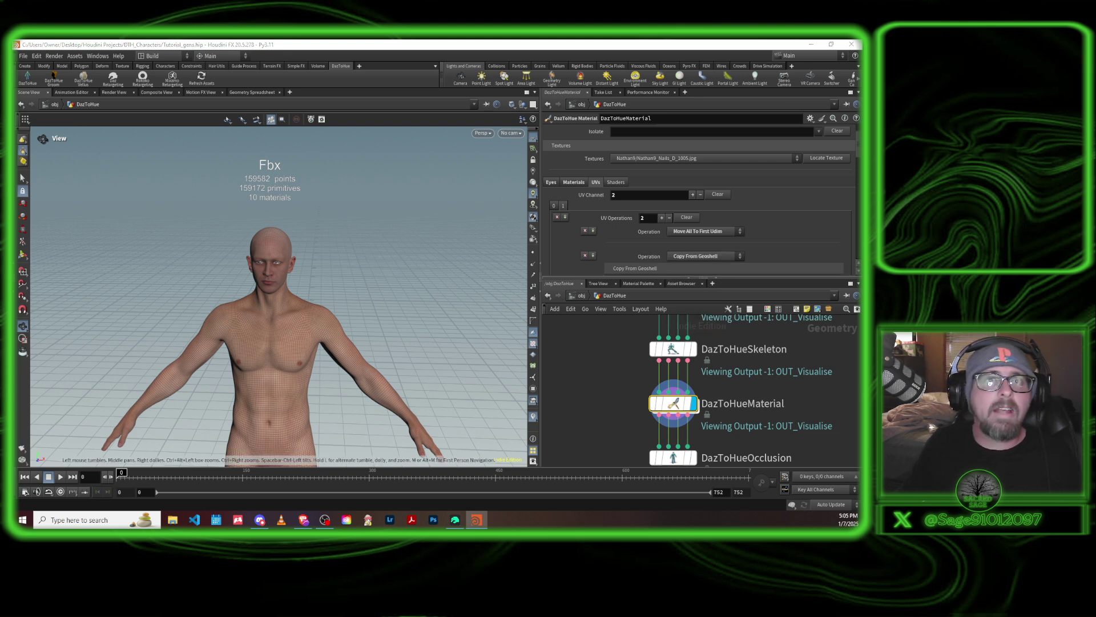
{"action": "scroll", "coordinate": [632, 249], "scroll_direction": "down", "scroll_amount": 2}
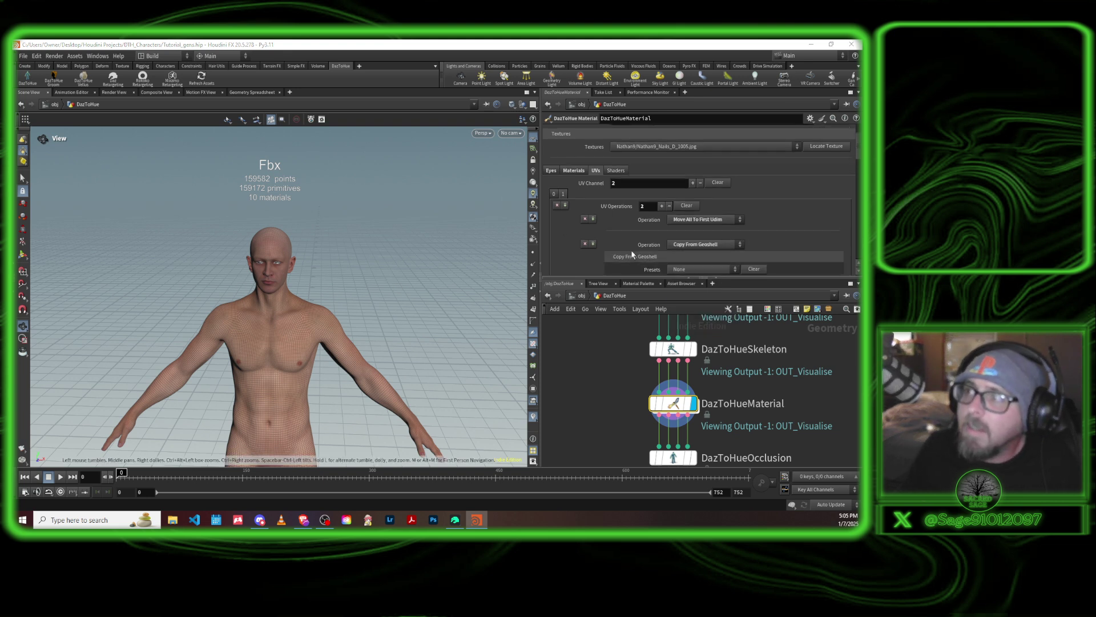
{"action": "scroll", "coordinate": [632, 255], "scroll_direction": "down", "scroll_amount": 1}
{"action": "left_click", "coordinate": [702, 235]}
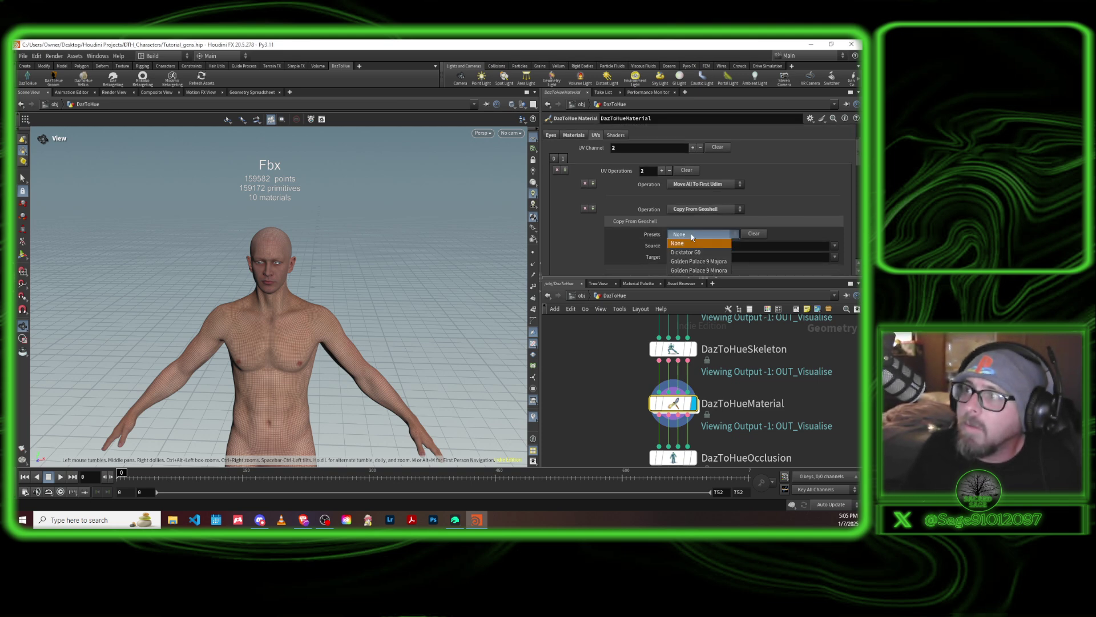
{"action": "left_click", "coordinate": [692, 252]}
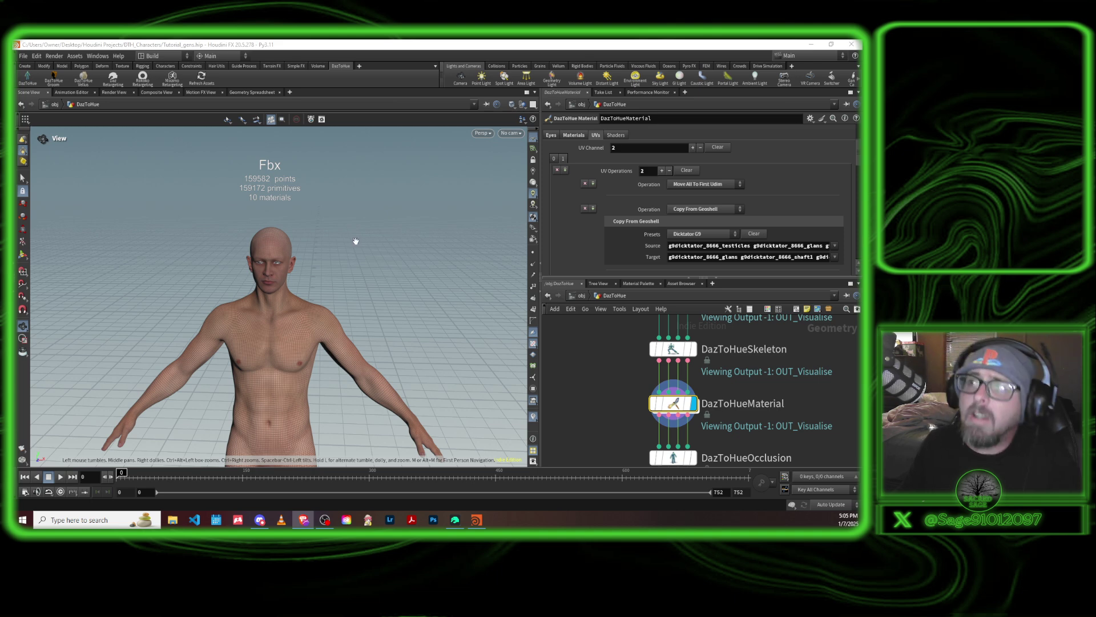
Step: Select the DazToHuePoseAsset node further down the network and make it the displayed node
{"action": "middle_click_drag", "start_coordinate": [610, 407], "coordinate": [609, 367]}
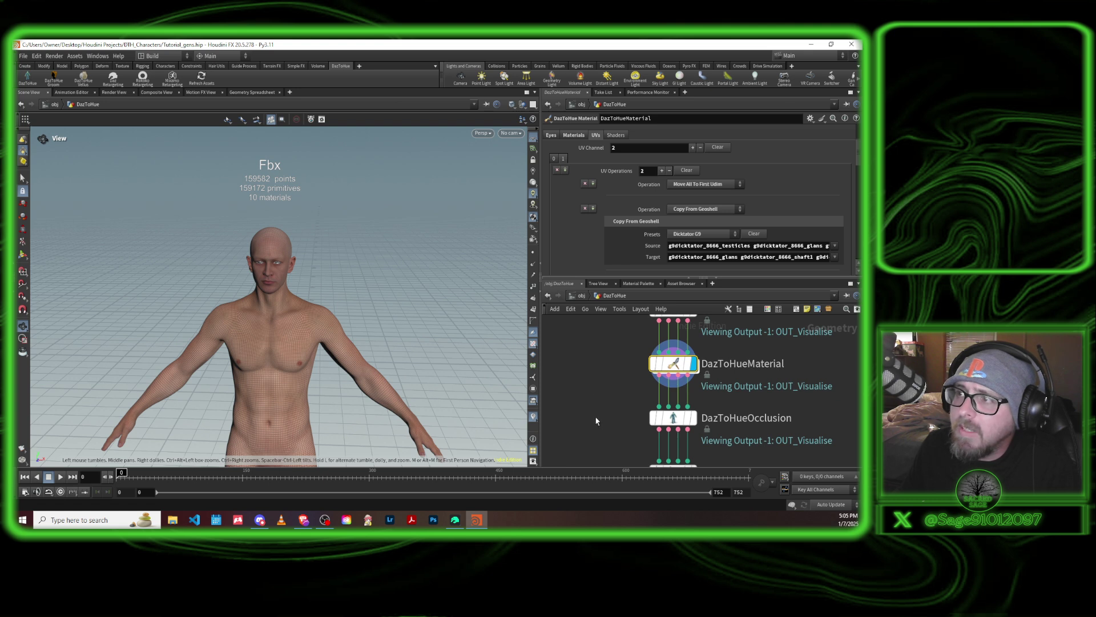
{"action": "middle_click_drag", "start_coordinate": [596, 421], "coordinate": [599, 374]}
{"action": "middle_click_drag", "start_coordinate": [594, 431], "coordinate": [593, 359]}
{"action": "middle_click_drag", "start_coordinate": [598, 422], "coordinate": [600, 391]}
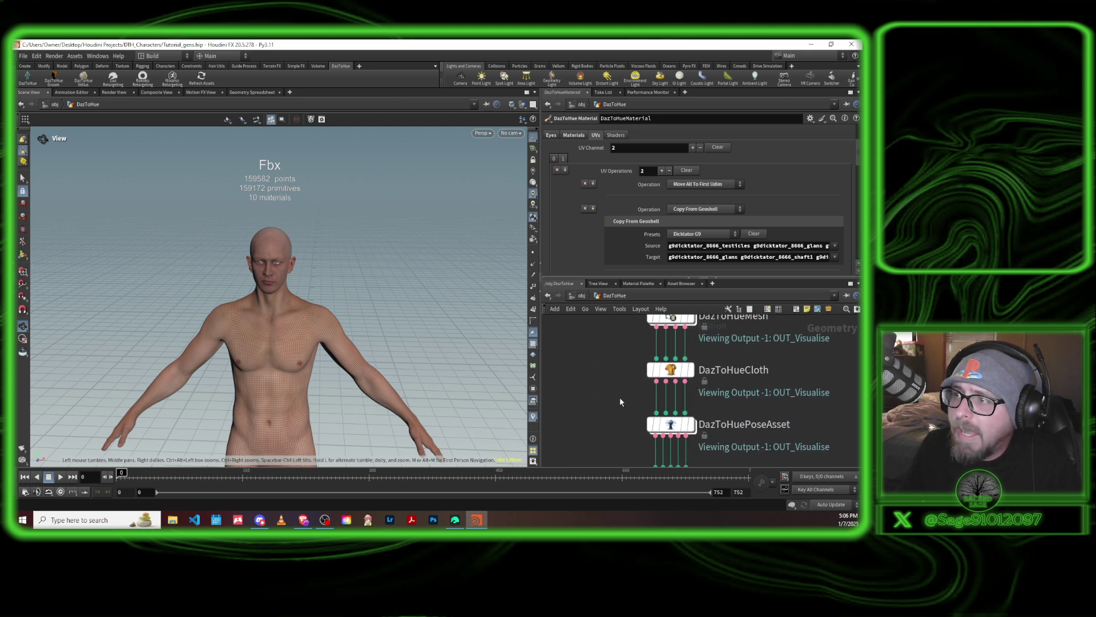
{"action": "left_click", "coordinate": [668, 424]}
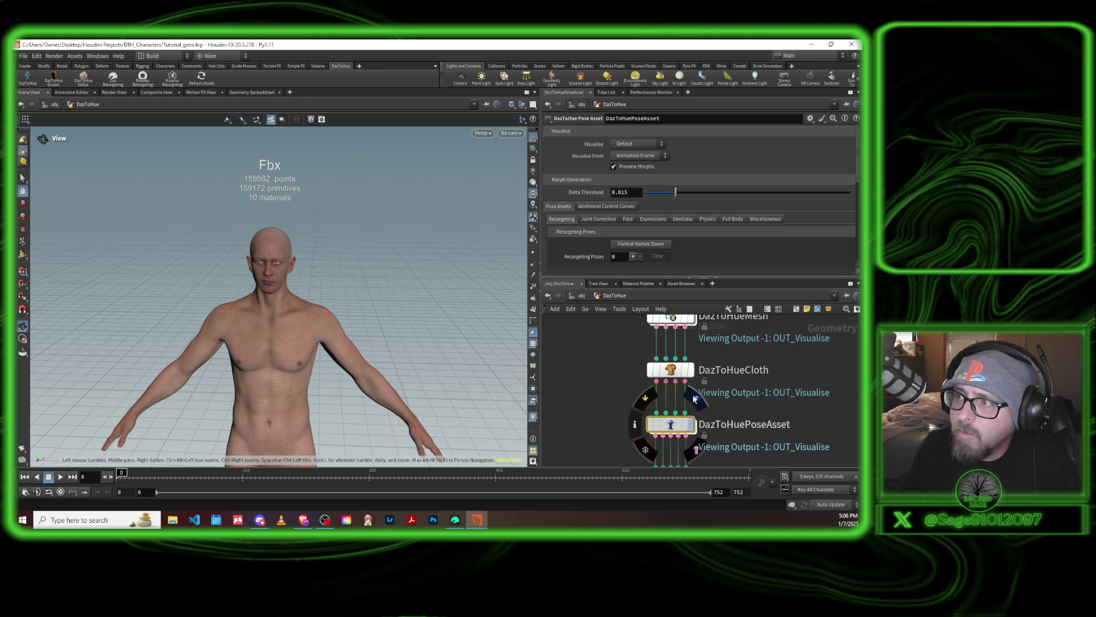
{"action": "left_click", "coordinate": [695, 399]}
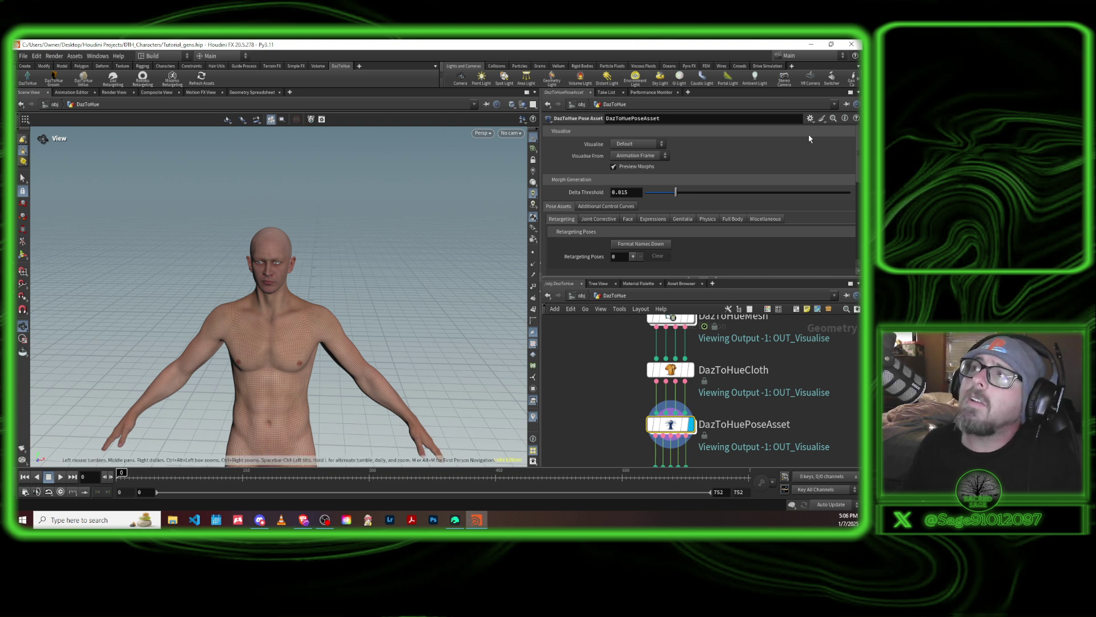
Step: Load the legacy preset G9 LINEAR UE5 JCM FAC DK9 on the DazToHuePoseAsset node
{"action": "left_click", "coordinate": [811, 118]}
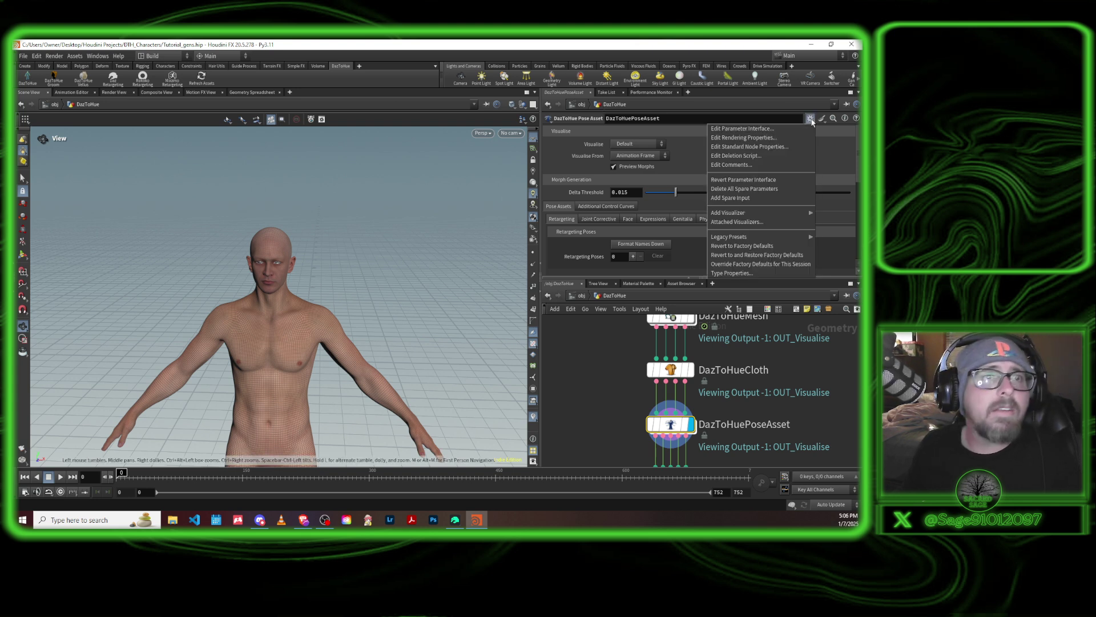
{"action": "mouse_move", "coordinate": [742, 236]}
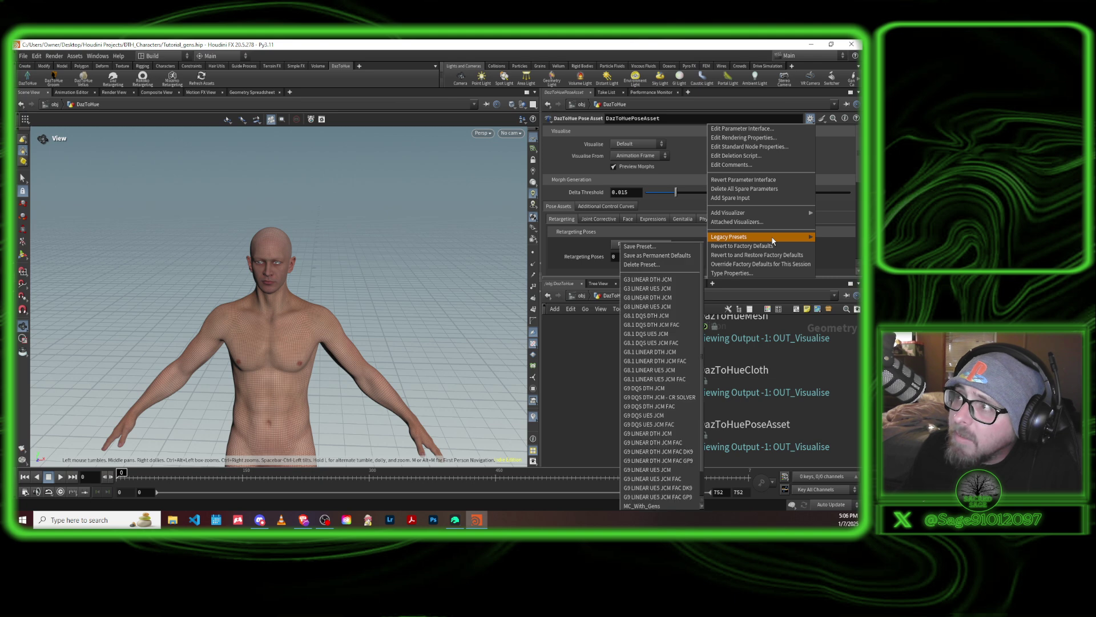
{"action": "left_click", "coordinate": [663, 489]}
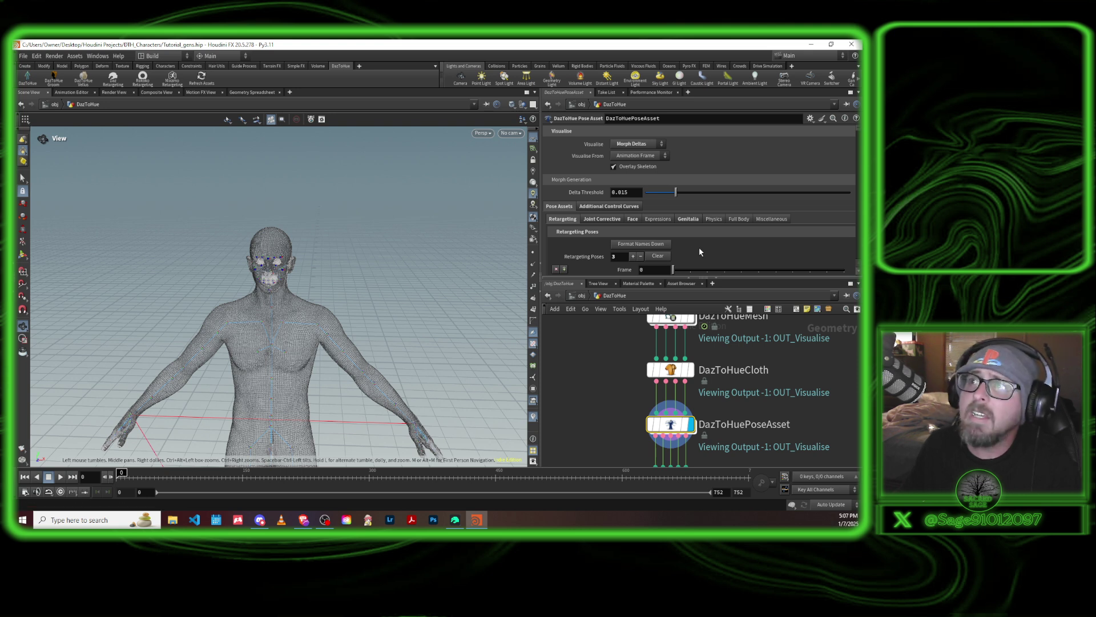
Step: Examine the Genitalia pose assets of the DazToHuePoseAsset node, including the naming, reference skeleton and GEN groups with their frames and names
{"action": "left_click", "coordinate": [689, 220]}
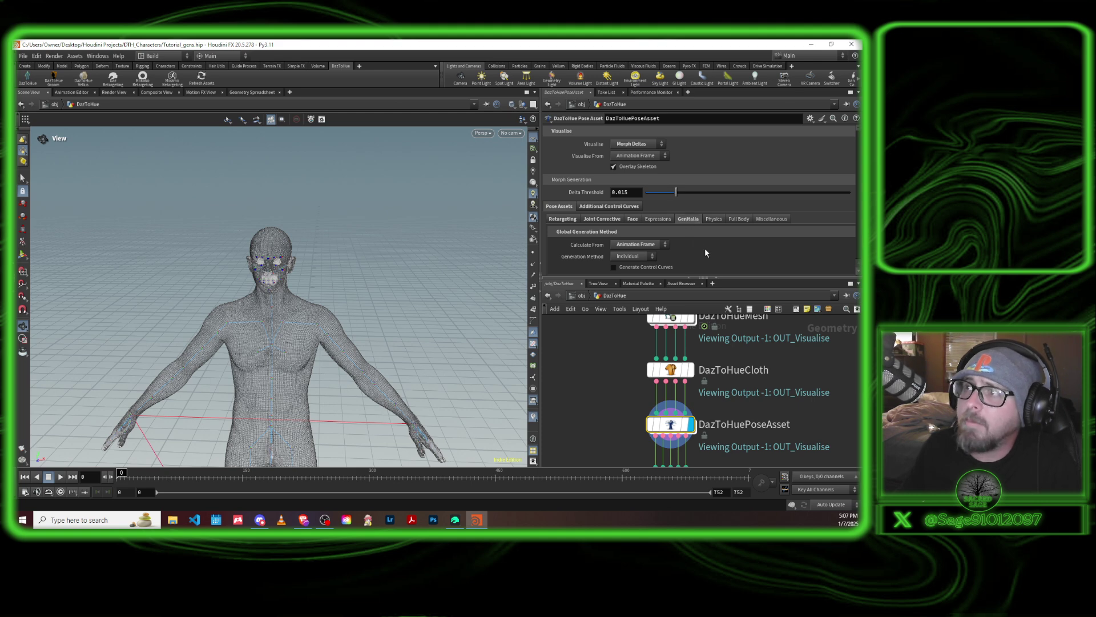
{"action": "scroll", "coordinate": [705, 249], "scroll_direction": "down", "scroll_amount": 5}
{"action": "scroll", "coordinate": [641, 247], "scroll_direction": "down", "scroll_amount": 3}
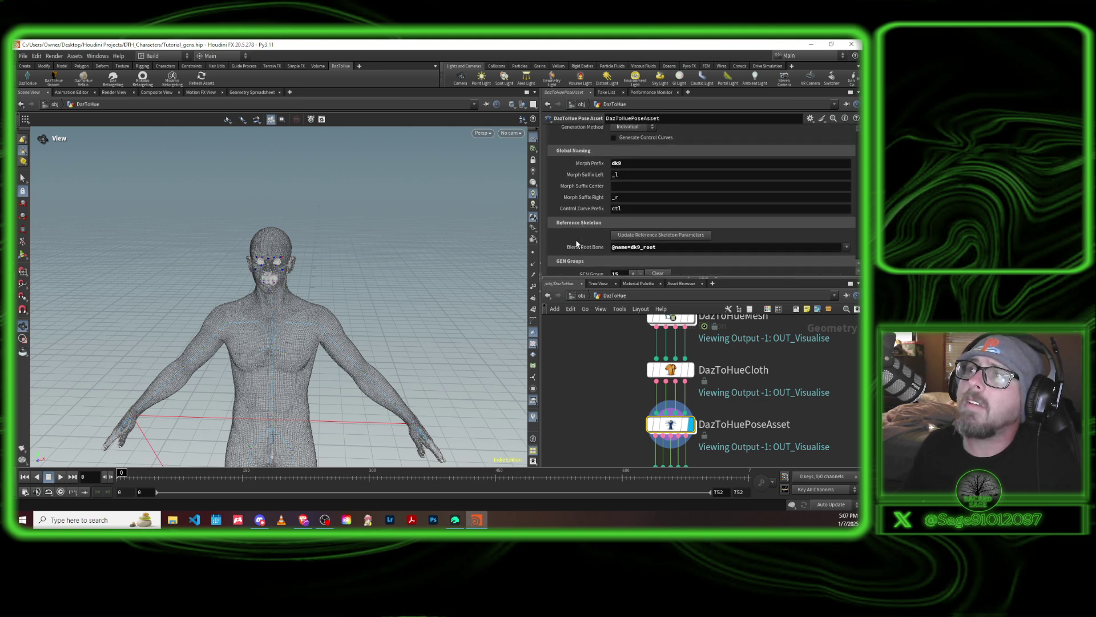
{"action": "scroll", "coordinate": [576, 238], "scroll_direction": "down", "scroll_amount": 3}
{"action": "scroll", "coordinate": [573, 229], "scroll_direction": "down", "scroll_amount": 5}
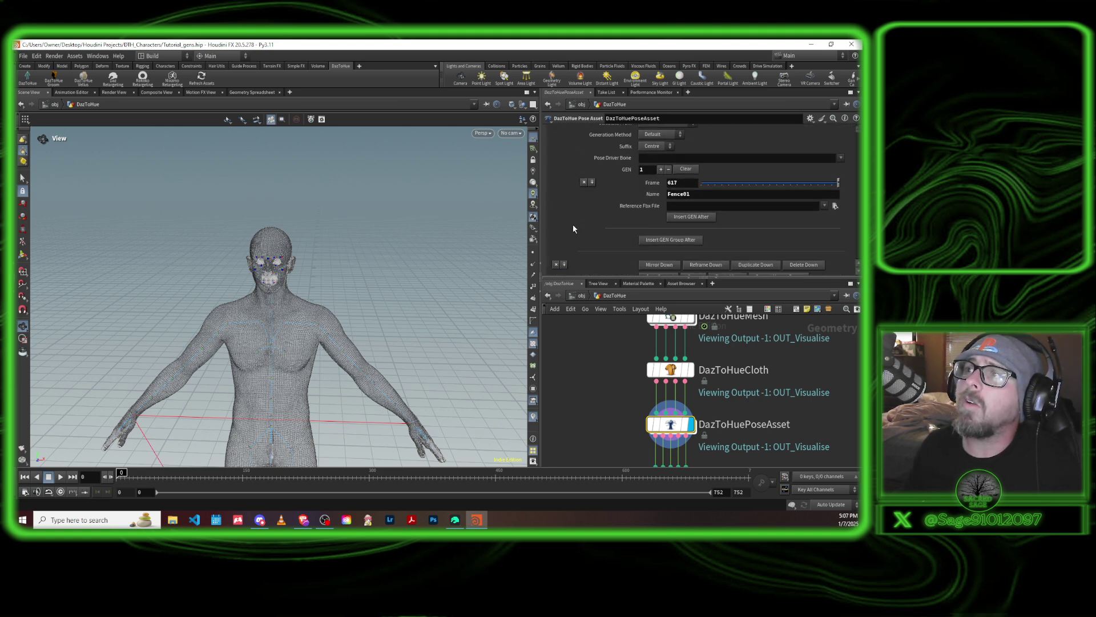
{"action": "scroll", "coordinate": [568, 211], "scroll_direction": "down", "scroll_amount": 5}
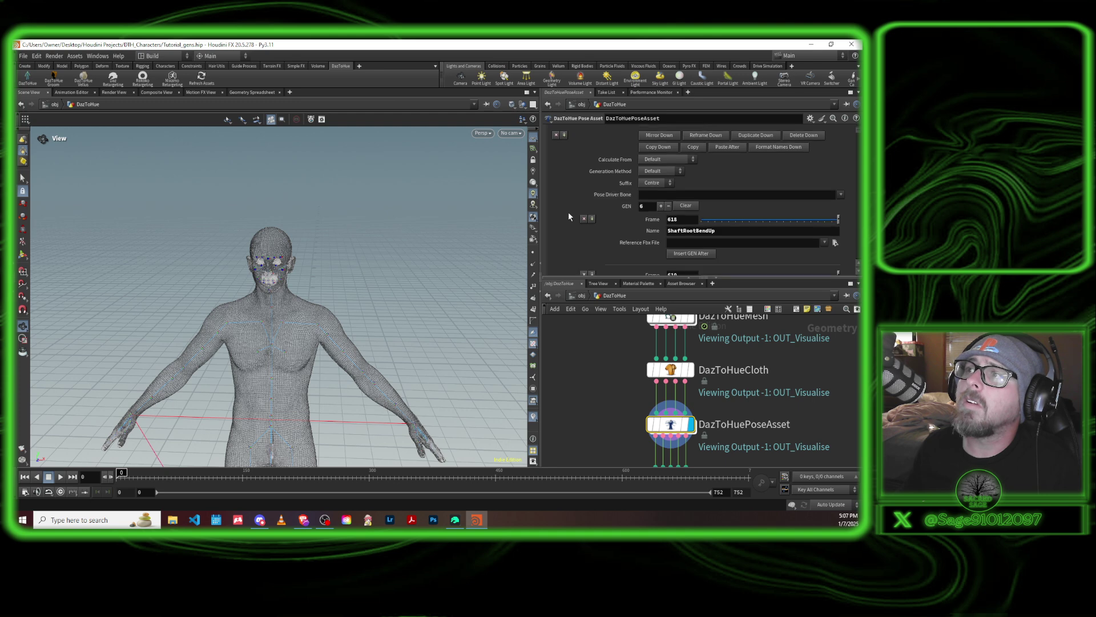
{"action": "scroll", "coordinate": [567, 216], "scroll_direction": "down", "scroll_amount": 5}
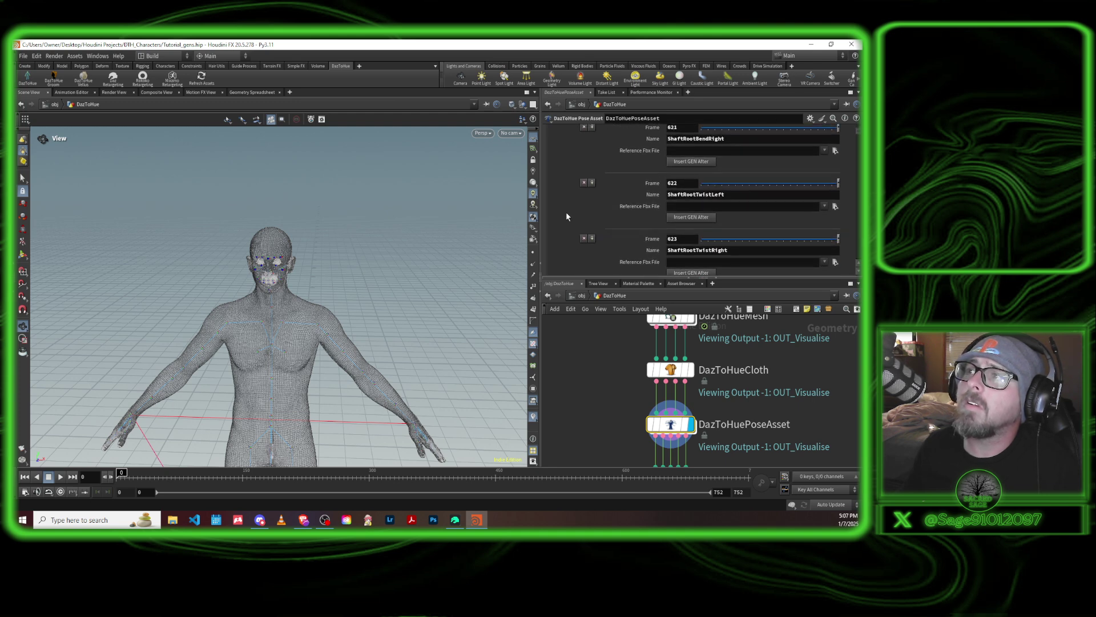
{"action": "scroll", "coordinate": [567, 216], "scroll_direction": "down", "scroll_amount": 10}
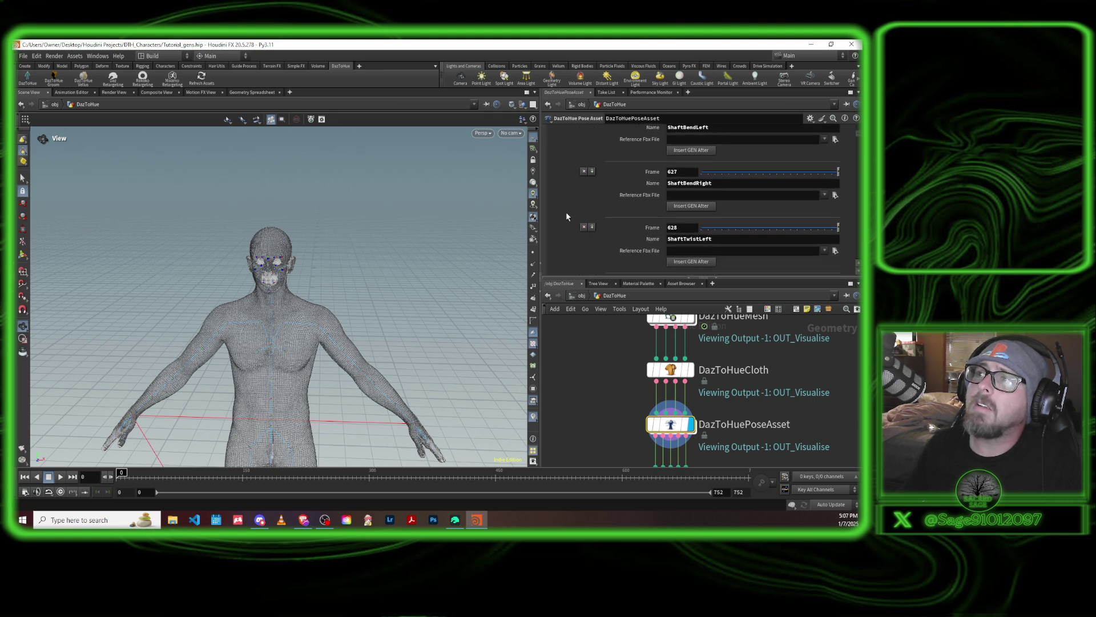
{"action": "scroll", "coordinate": [567, 217], "scroll_direction": "down", "scroll_amount": 8}
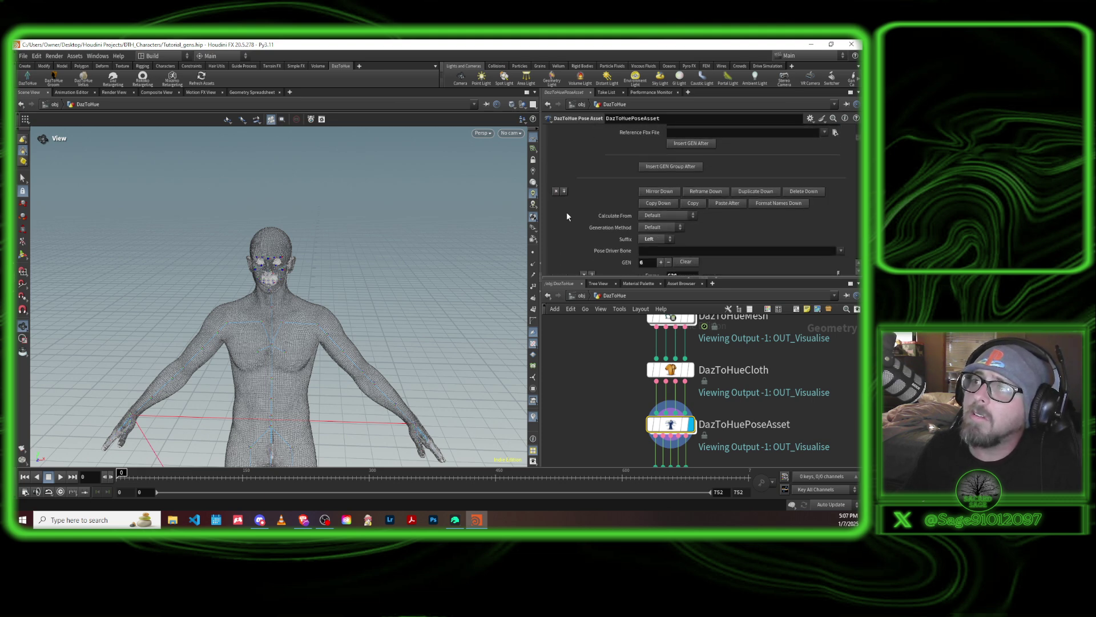
{"action": "scroll", "coordinate": [568, 216], "scroll_direction": "down", "scroll_amount": 7}
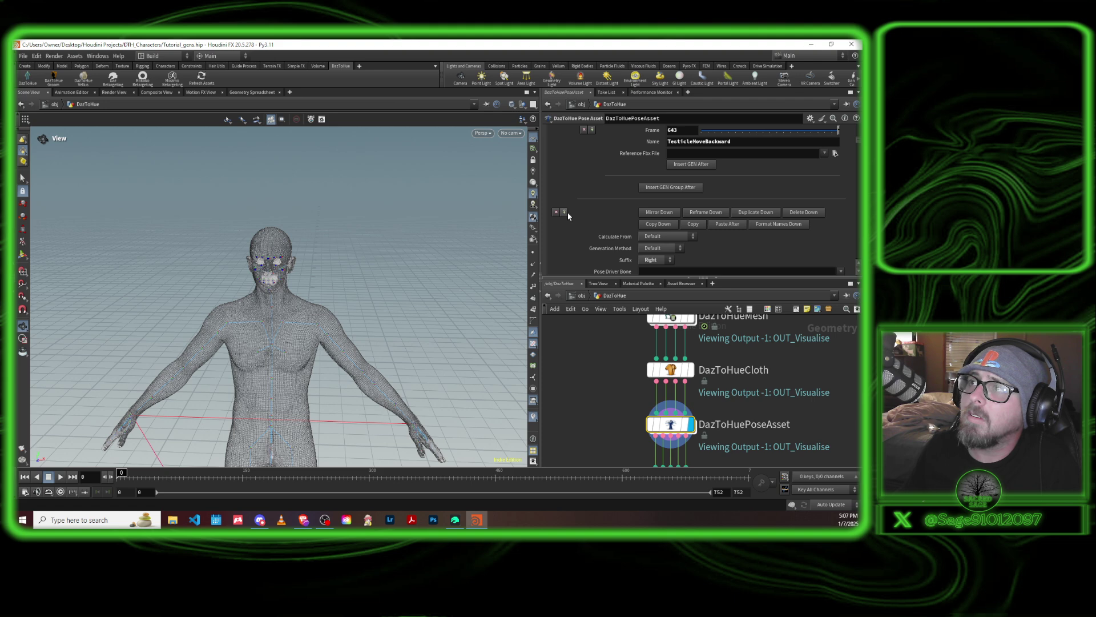
{"action": "scroll", "coordinate": [569, 217], "scroll_direction": "down", "scroll_amount": 5}
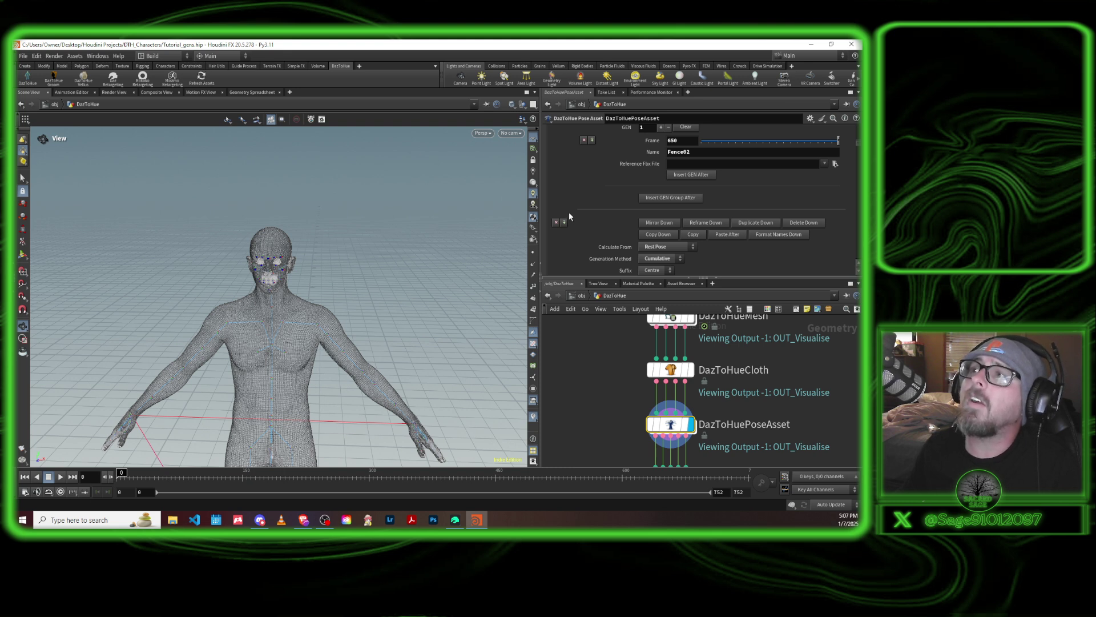
Step: Examine the remaining GEN groups of the Genitalia pose assets, including their frames, names, generation settings and reference FBX files
{"action": "scroll", "coordinate": [568, 217], "scroll_direction": "down", "scroll_amount": 1}
{"action": "scroll", "coordinate": [577, 220], "scroll_direction": "down", "scroll_amount": 8}
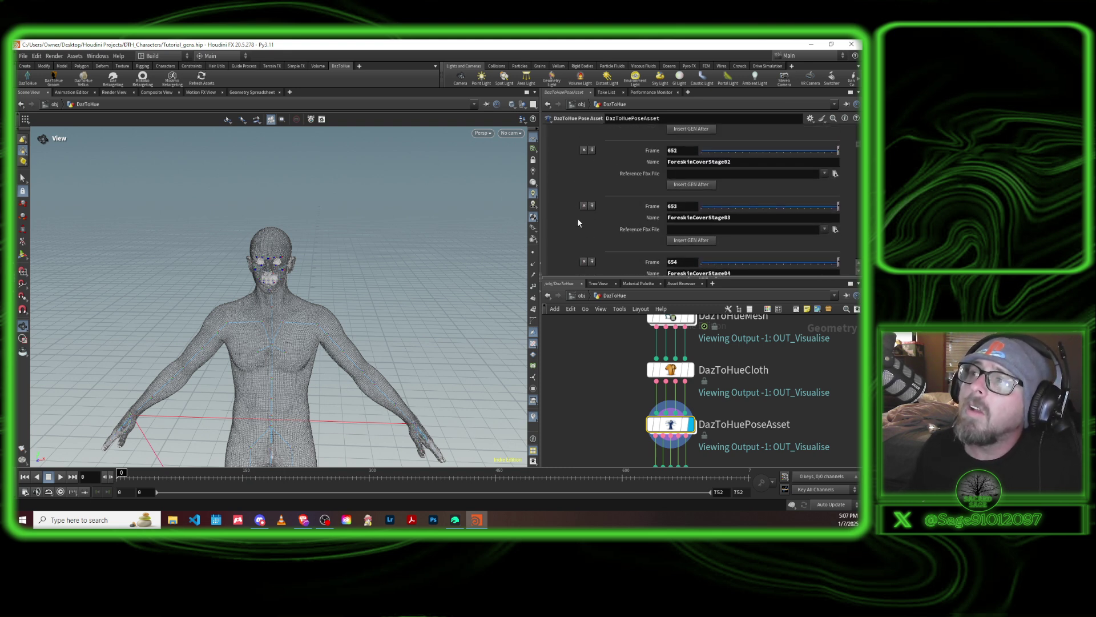
{"action": "scroll", "coordinate": [577, 221], "scroll_direction": "down", "scroll_amount": 6}
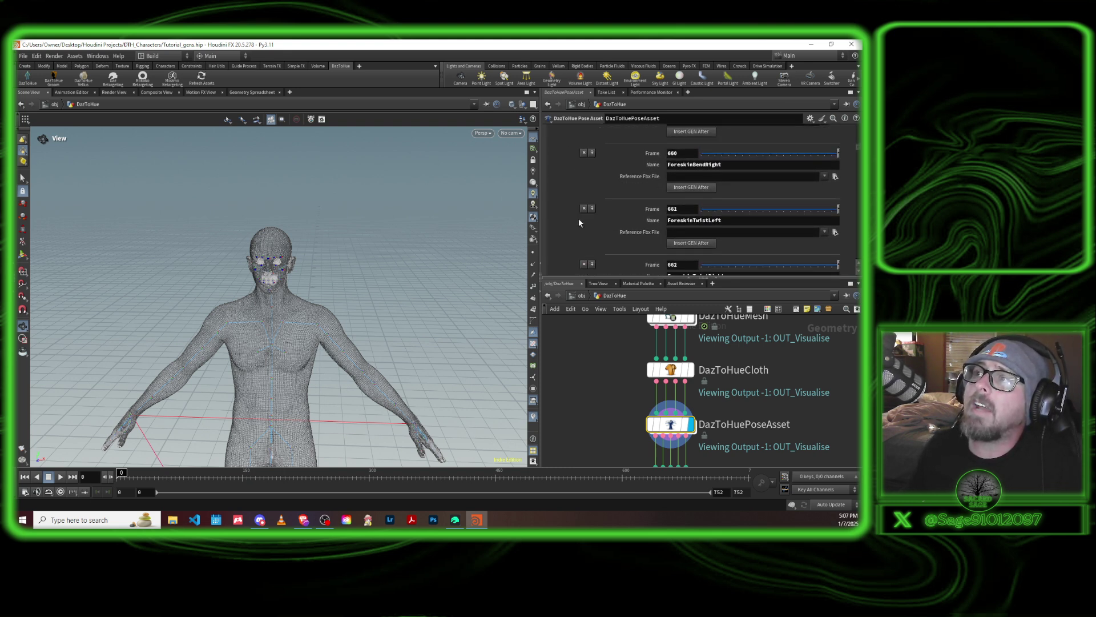
{"action": "scroll", "coordinate": [575, 219], "scroll_direction": "down", "scroll_amount": 6}
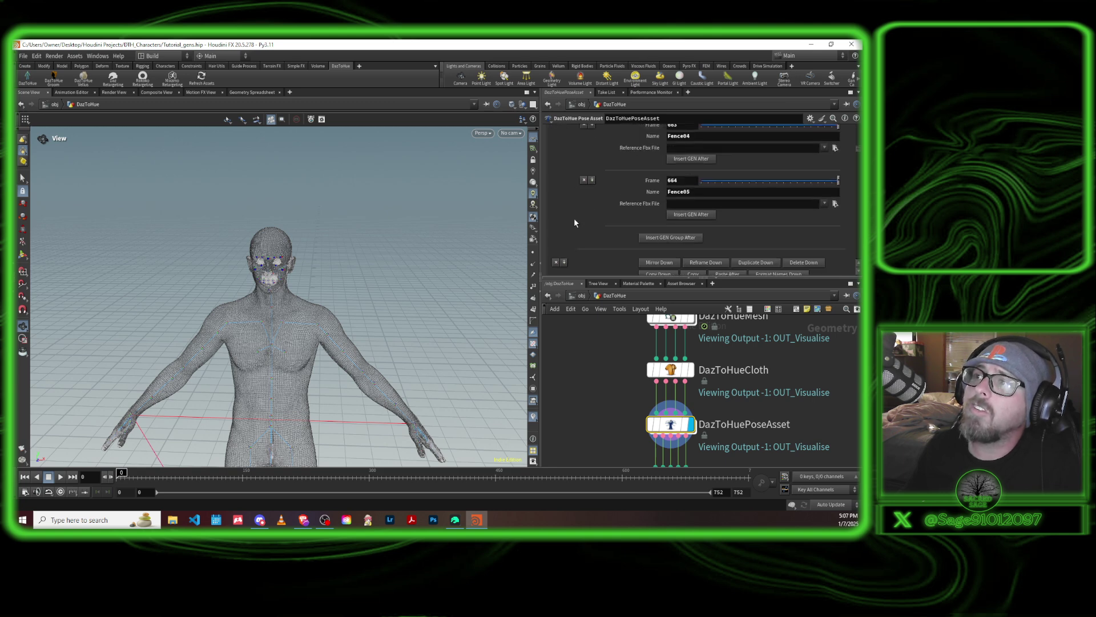
{"action": "scroll", "coordinate": [574, 223], "scroll_direction": "down", "scroll_amount": 5}
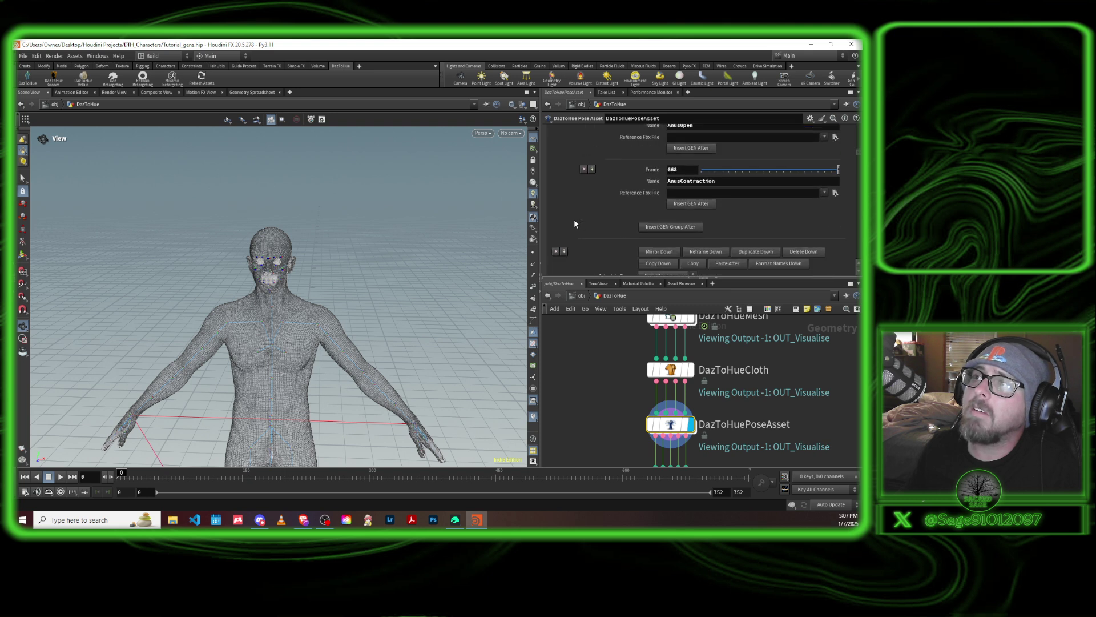
{"action": "scroll", "coordinate": [574, 222], "scroll_direction": "down", "scroll_amount": 4}
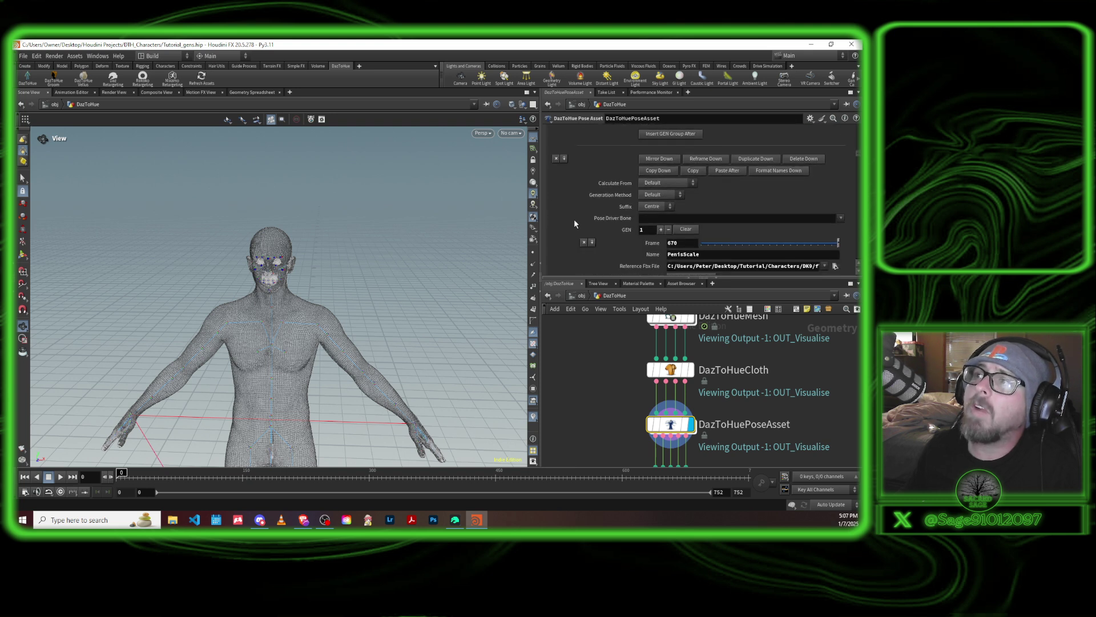
{"action": "scroll", "coordinate": [569, 205], "scroll_direction": "down", "scroll_amount": 1}
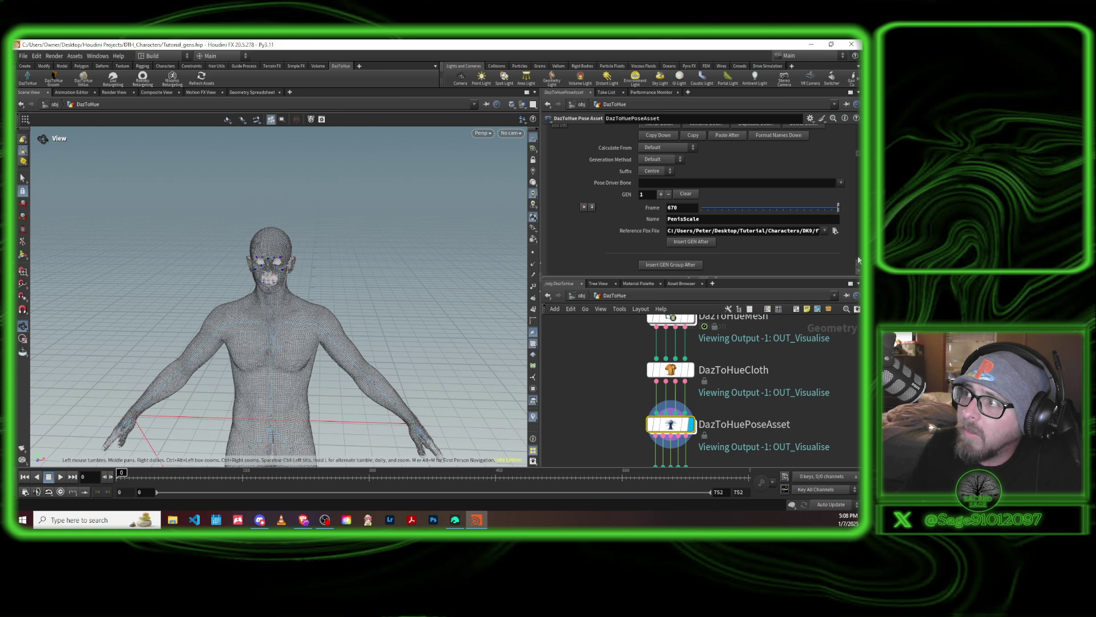
{"action": "scroll", "coordinate": [855, 150], "scroll_direction": "up", "scroll_amount": 10}
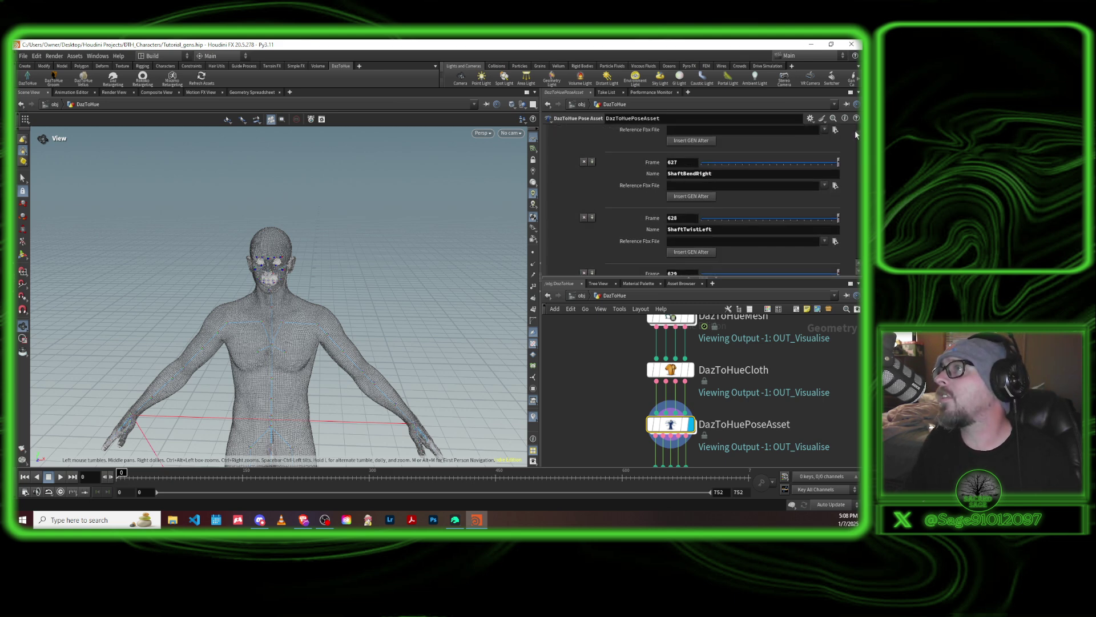
Step: Add one EXP group to the Expressions pose assets and set its number of EXP entries to 23
{"action": "scroll", "coordinate": [623, 241], "scroll_direction": "down", "scroll_amount": 3}
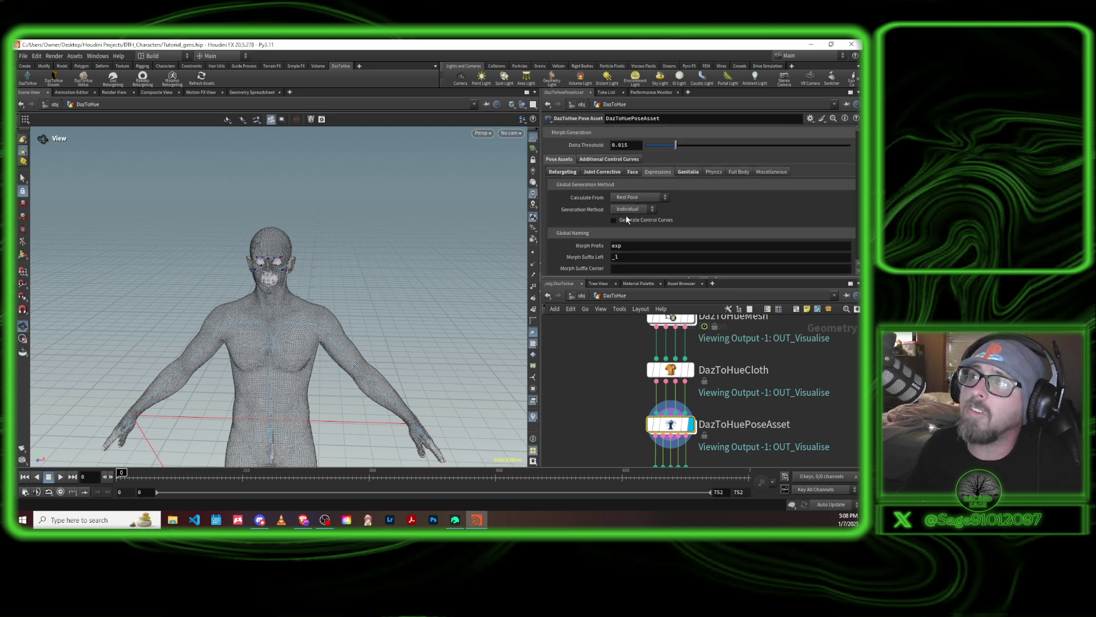
{"action": "scroll", "coordinate": [580, 250], "scroll_direction": "down", "scroll_amount": 5}
{"action": "scroll", "coordinate": [579, 248], "scroll_direction": "up", "scroll_amount": 1}
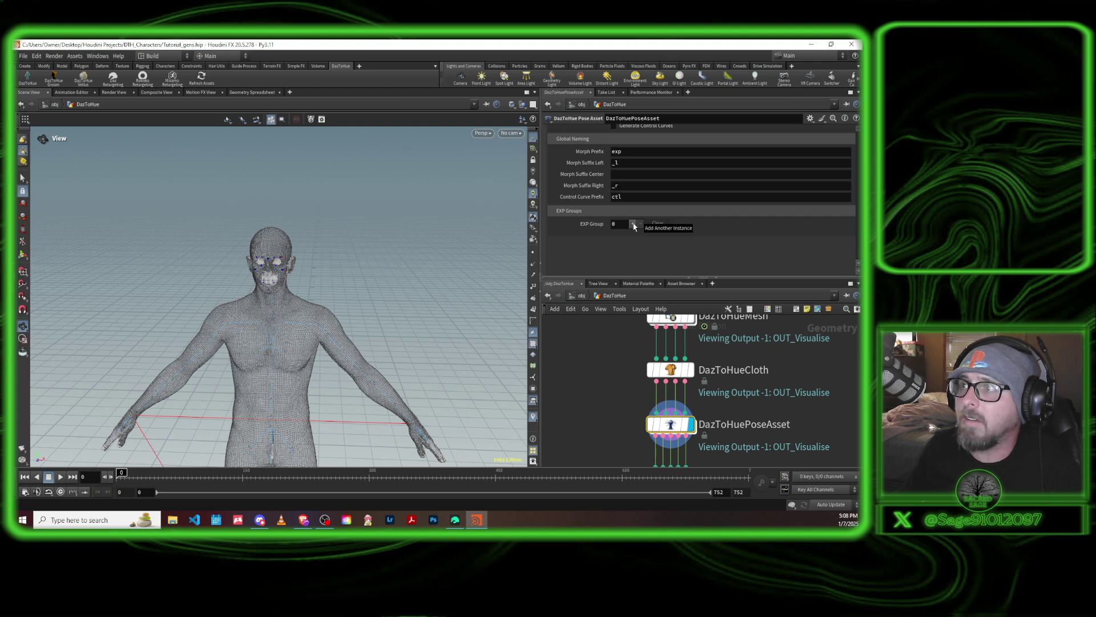
{"action": "left_click_drag", "start_coordinate": [623, 225], "coordinate": [609, 225]}
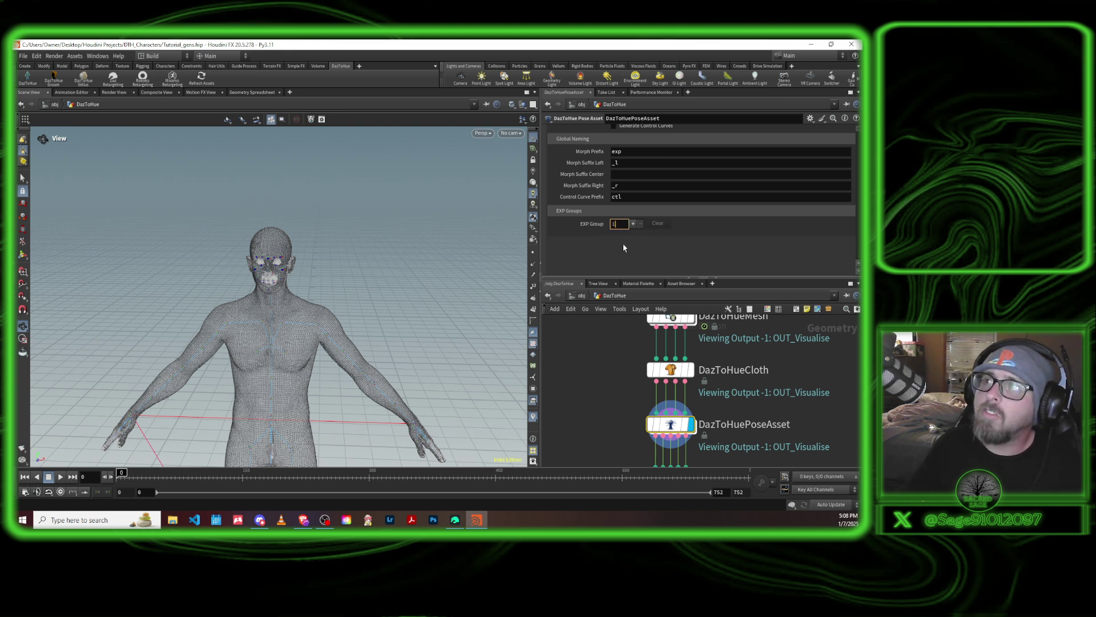
{"action": "scroll", "coordinate": [604, 254], "scroll_direction": "down", "scroll_amount": 3}
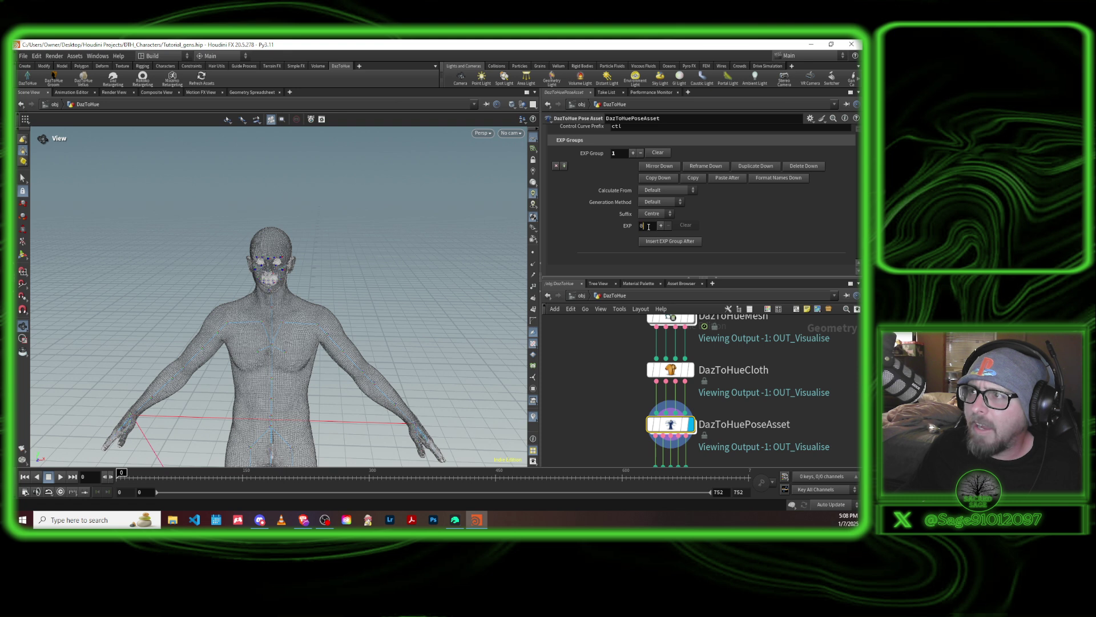
{"action": "double_click", "coordinate": [649, 226]}
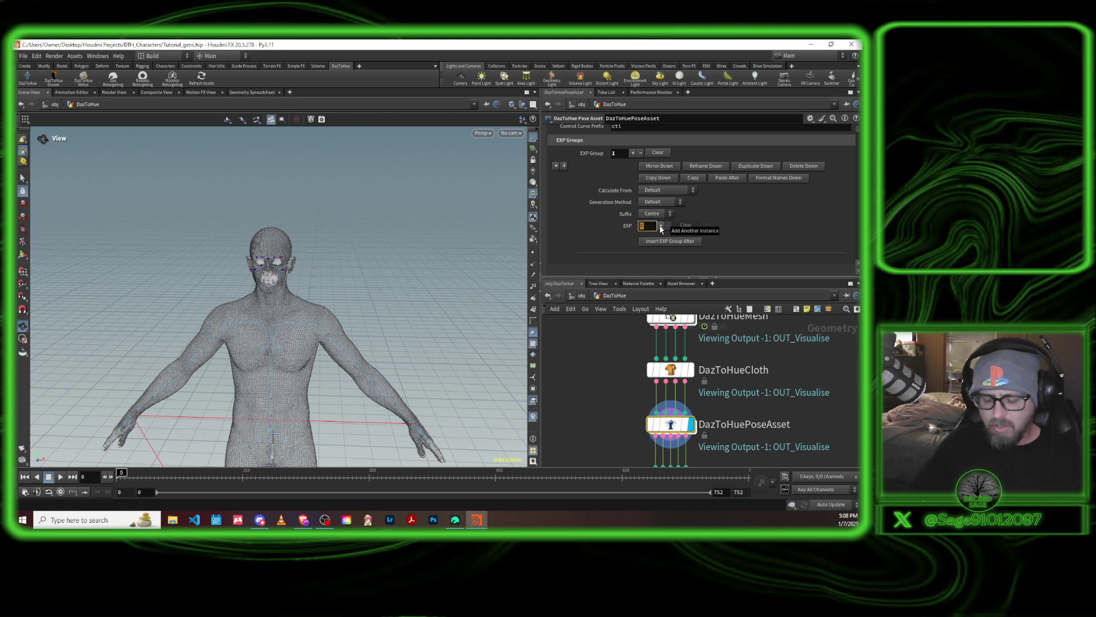
{"action": "type", "text": "23"}
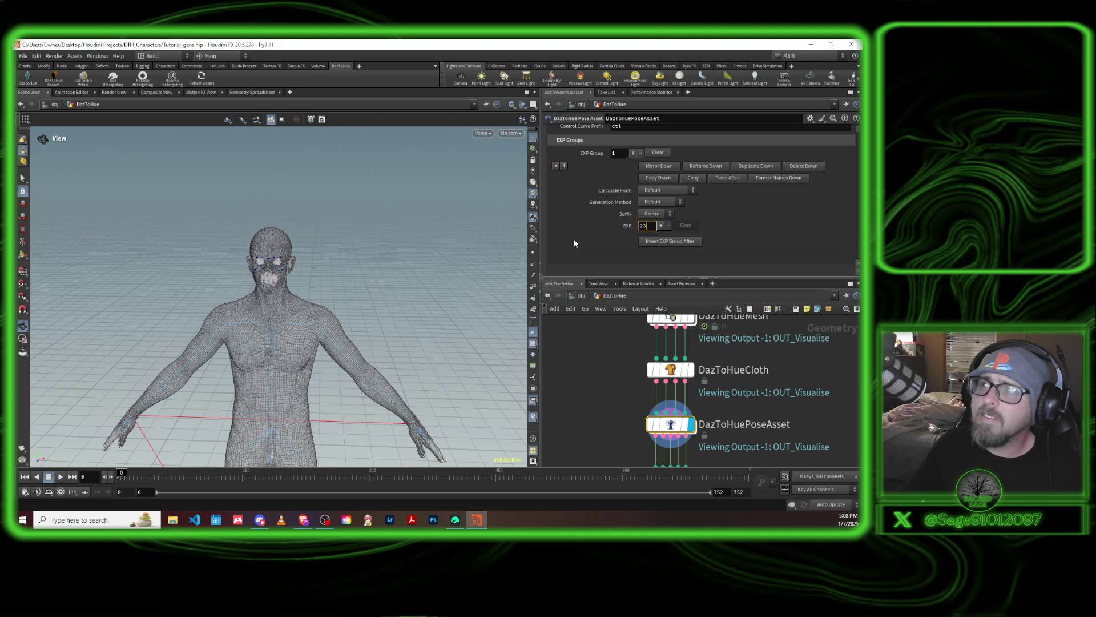
{"action": "key", "text": "Return"}
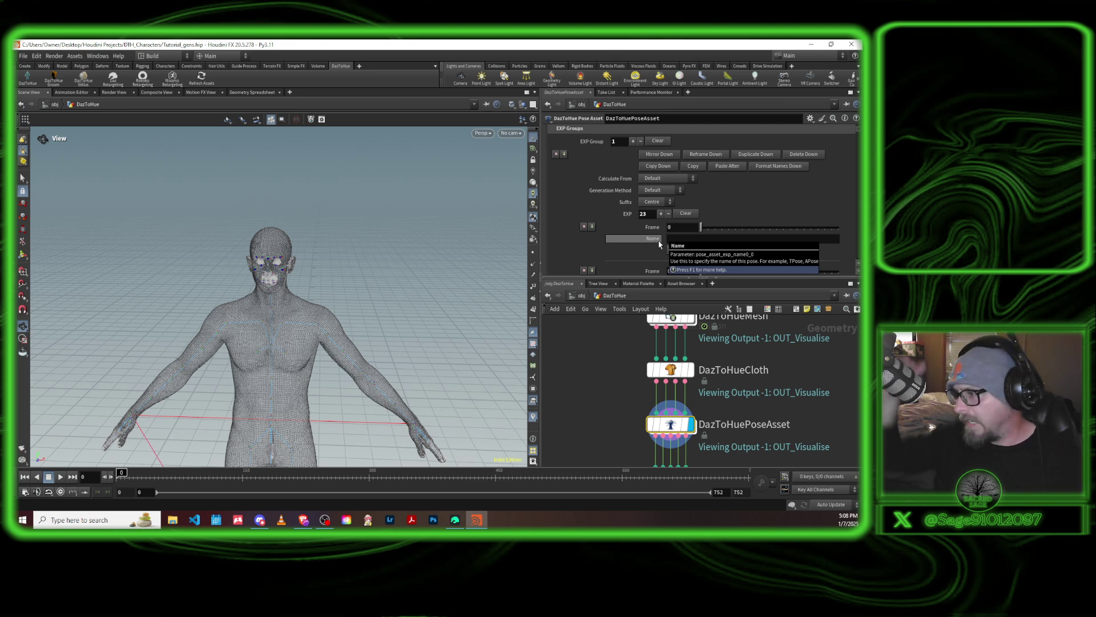
Step: Try out Angry Face as the name of the first EXP entry and clear the name field again
{"action": "left_click", "coordinate": [692, 226]}
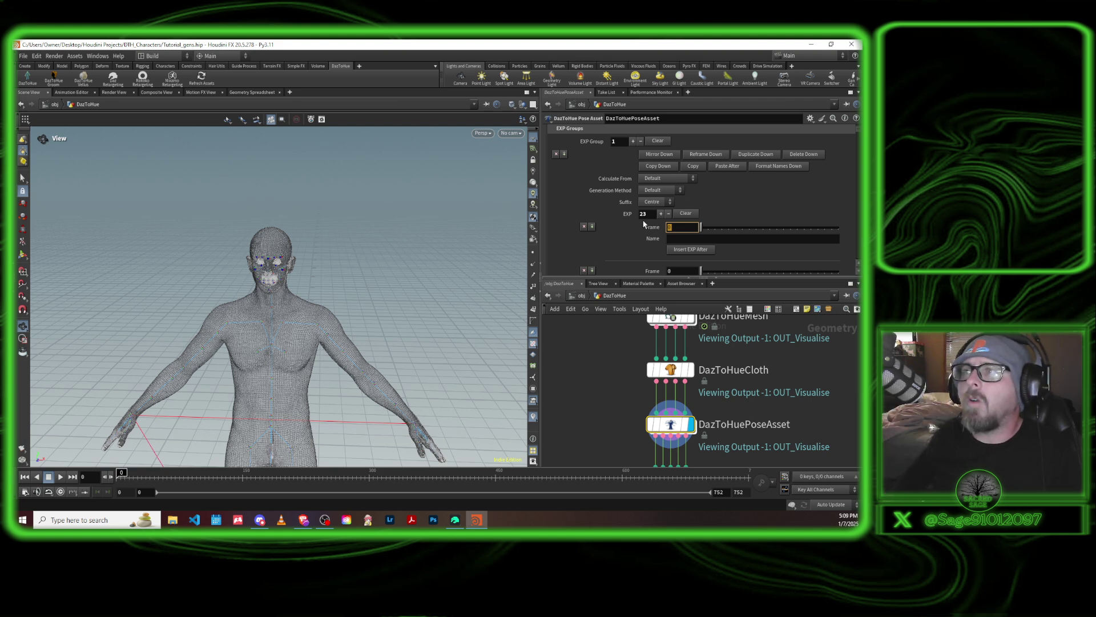
{"action": "left_click", "coordinate": [683, 237]}
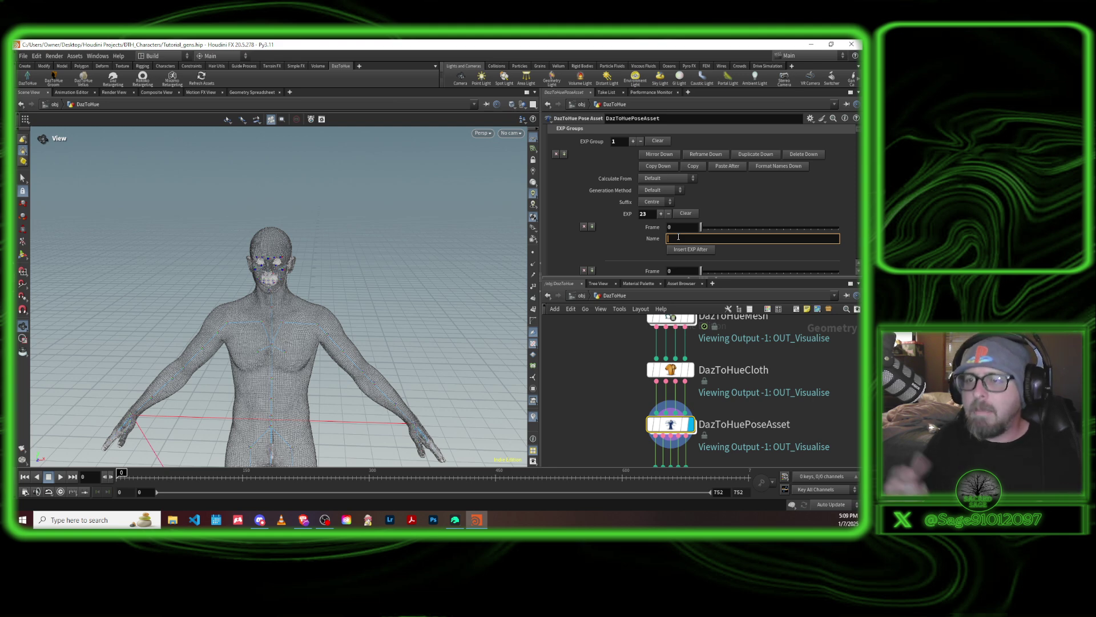
{"action": "type", "text": "Angry"}
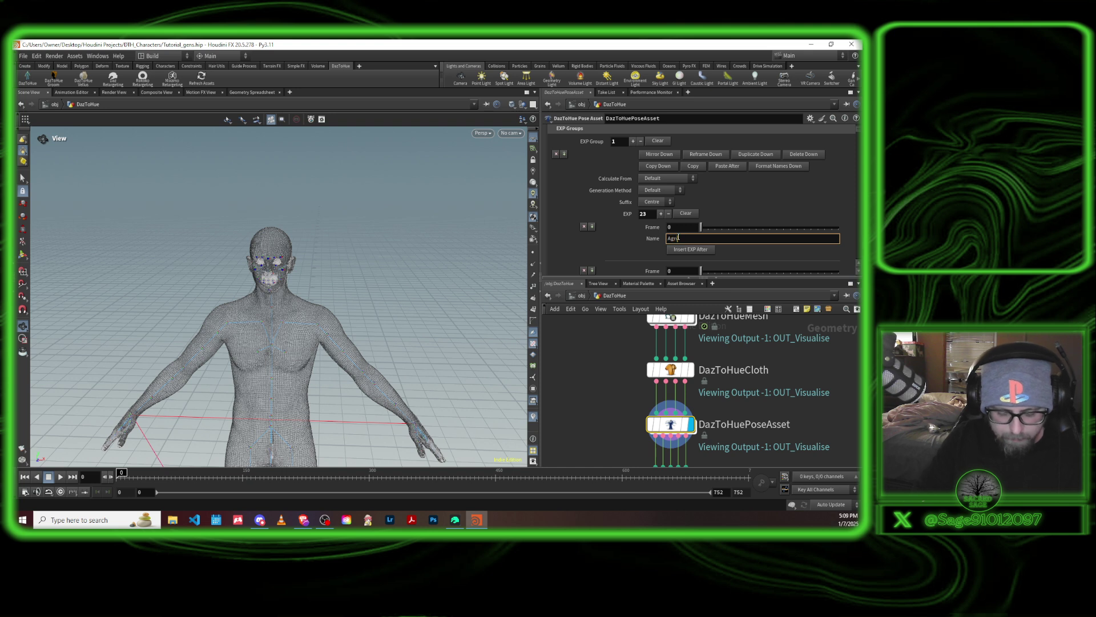
{"action": "type", "text": "_Favce"}
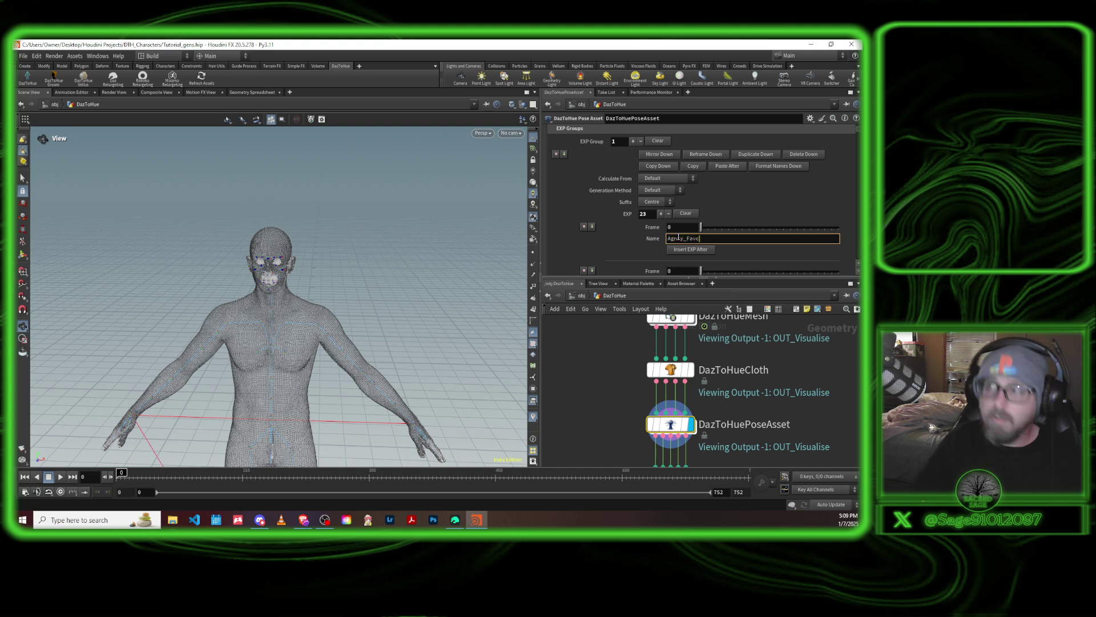
{"action": "key", "text": "BackSpace"}
{"action": "key", "text": "BackSpace"}
{"action": "key", "text": "BackSpace"}
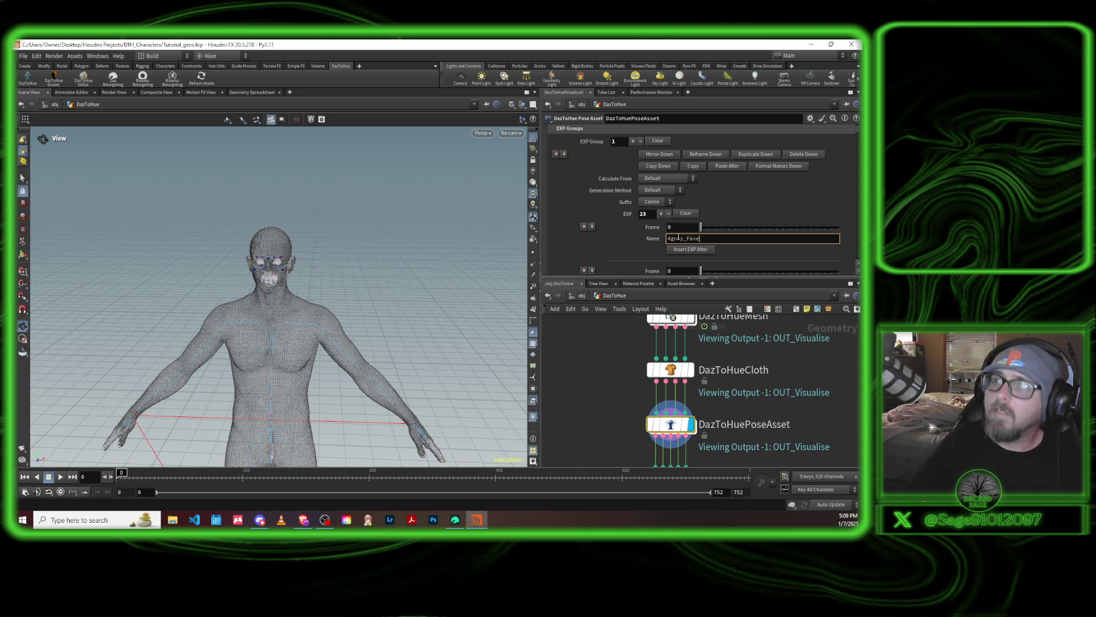
{"action": "key", "text": "BackSpace"}
{"action": "key", "text": "BackSpace"}
{"action": "key", "text": "BackSpace"}
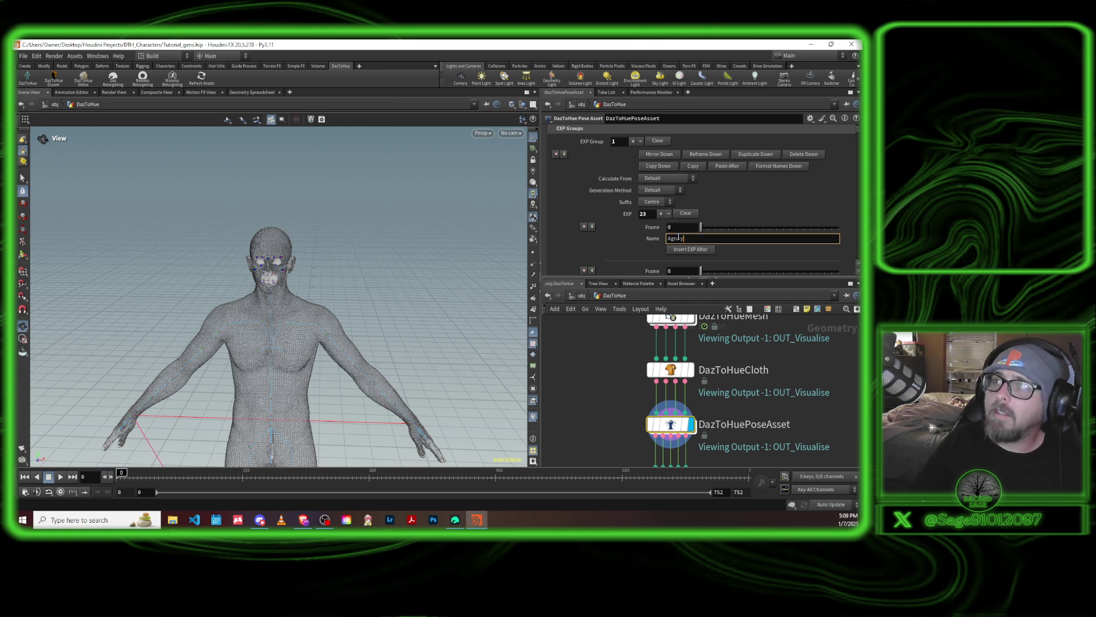
{"action": "type", "text": "Face"}
{"action": "key", "text": "BackSpace"}
{"action": "key", "text": "BackSpace"}
{"action": "key", "text": "BackSpace"}
{"action": "key", "text": "BackSpace"}
{"action": "key", "text": "BackSpace"}
{"action": "key", "text": "BackSpace"}
{"action": "key", "text": "BackSpace"}
{"action": "key", "text": "BackSpace"}
{"action": "key", "text": "BackSpace"}
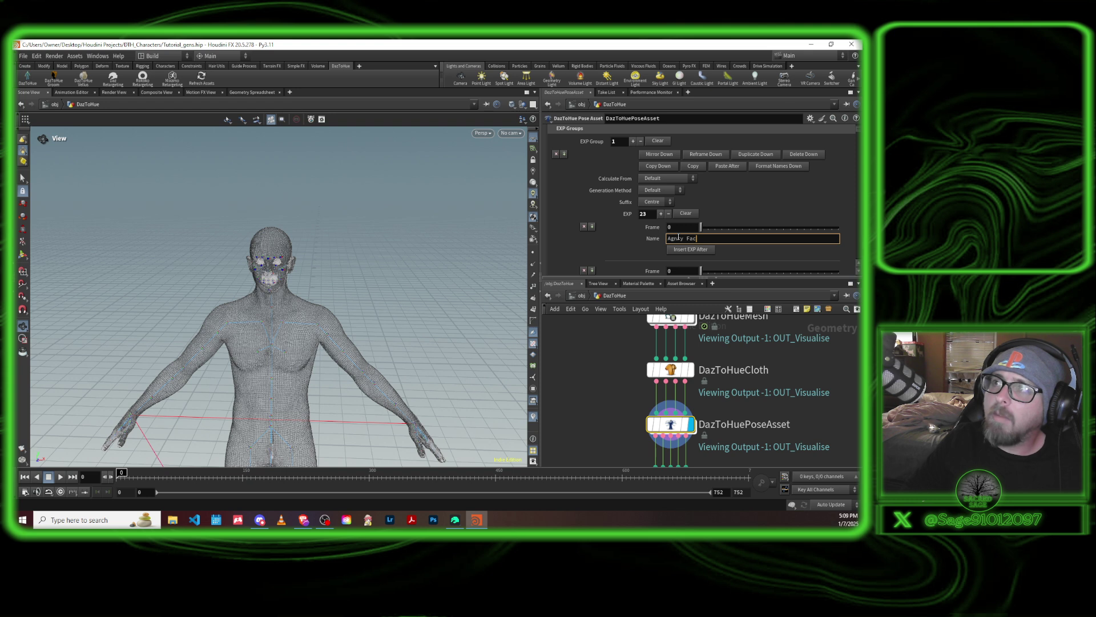
{"action": "key", "text": "BackSpace"}
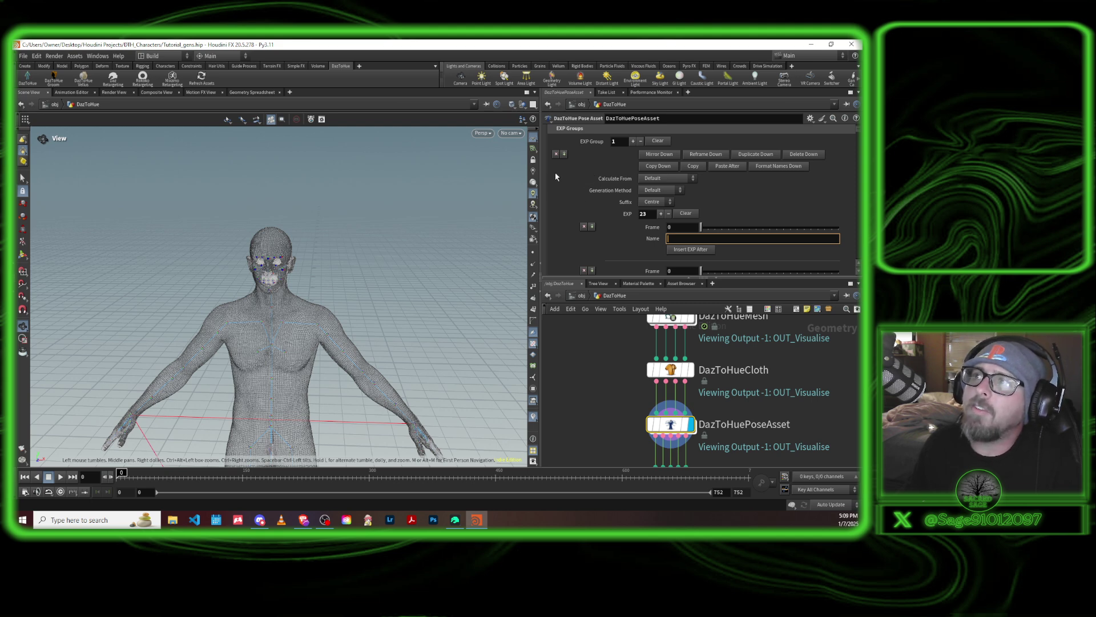
Step: Examine the Physics pose asset settings and the Genitalia global naming and reference skeleton settings, including the Blend Root Bone
{"action": "scroll", "coordinate": [562, 178], "scroll_direction": "up", "scroll_amount": 5}
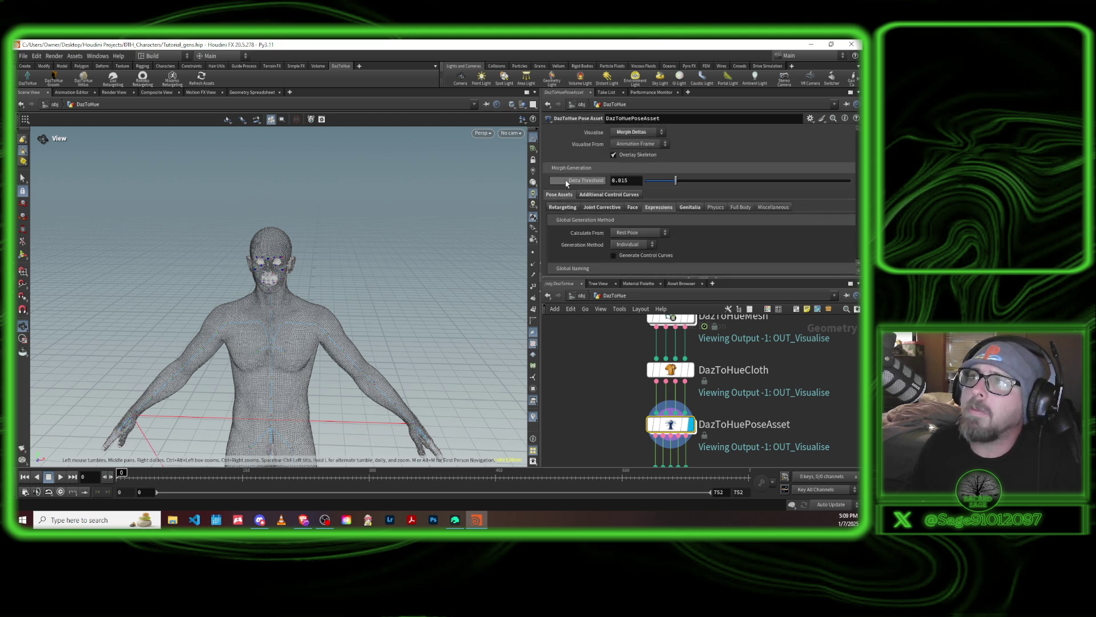
{"action": "left_click", "coordinate": [691, 208]}
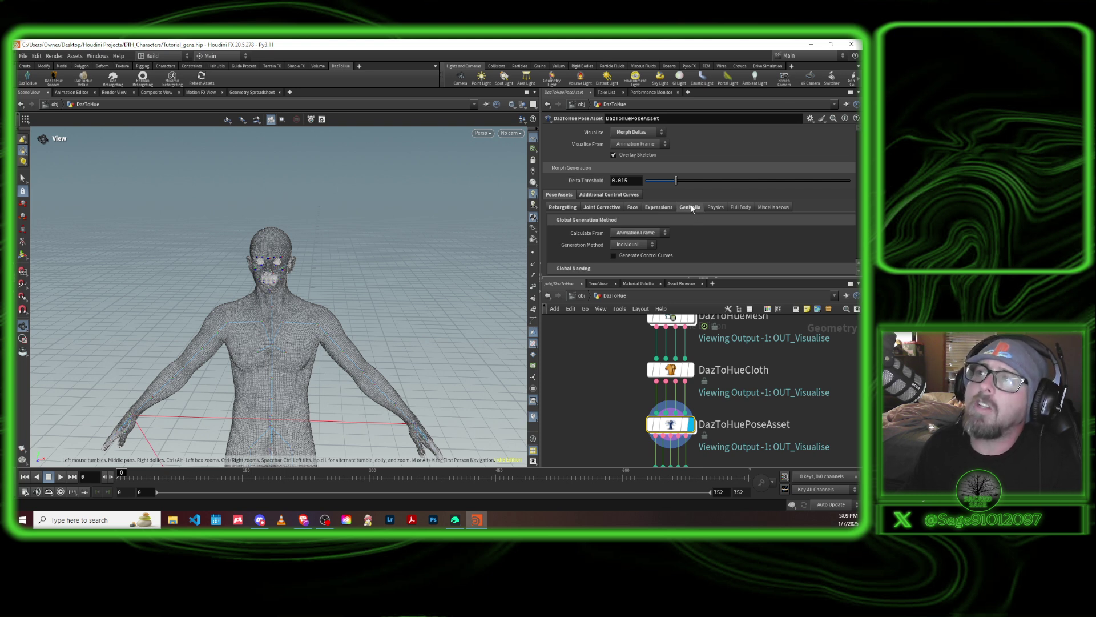
{"action": "left_click", "coordinate": [714, 207]}
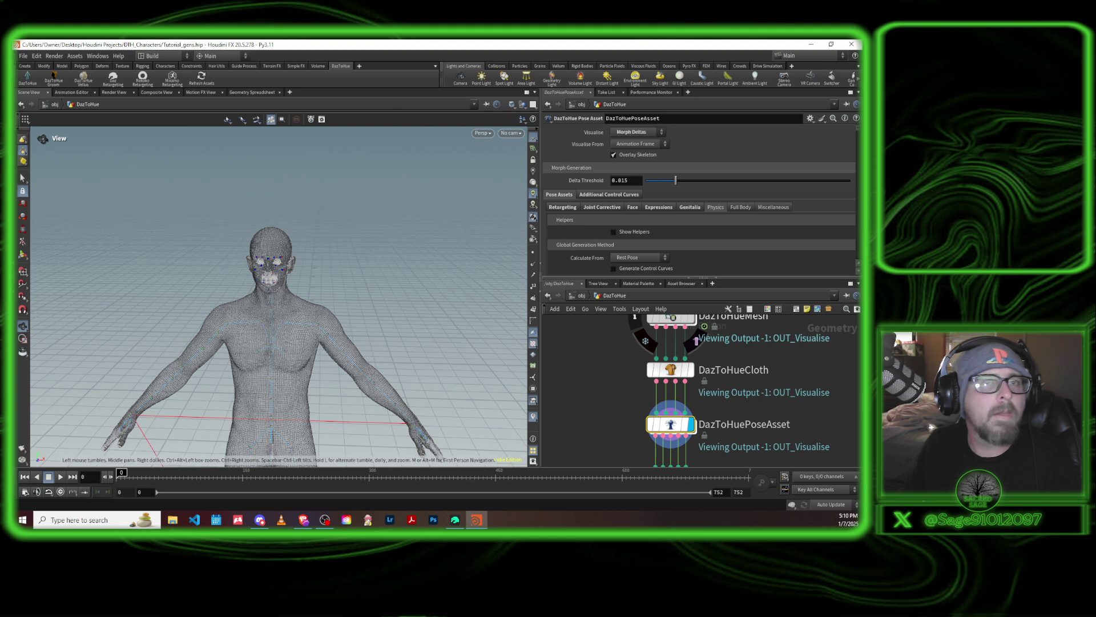
{"action": "scroll", "coordinate": [549, 247], "scroll_direction": "down", "scroll_amount": 2}
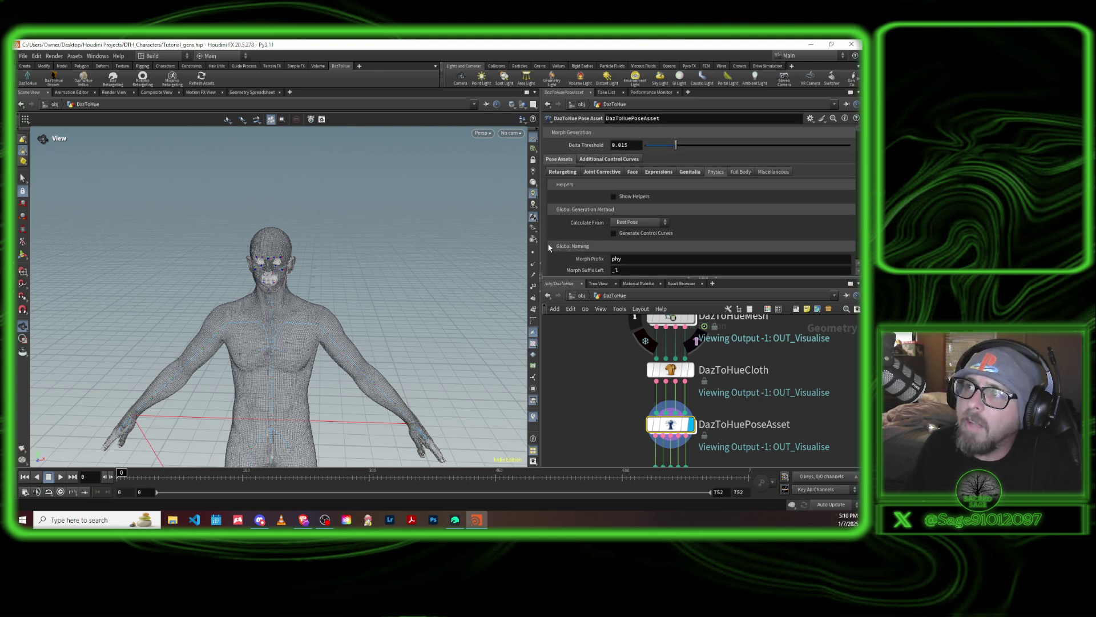
{"action": "scroll", "coordinate": [557, 240], "scroll_direction": "down", "scroll_amount": 3}
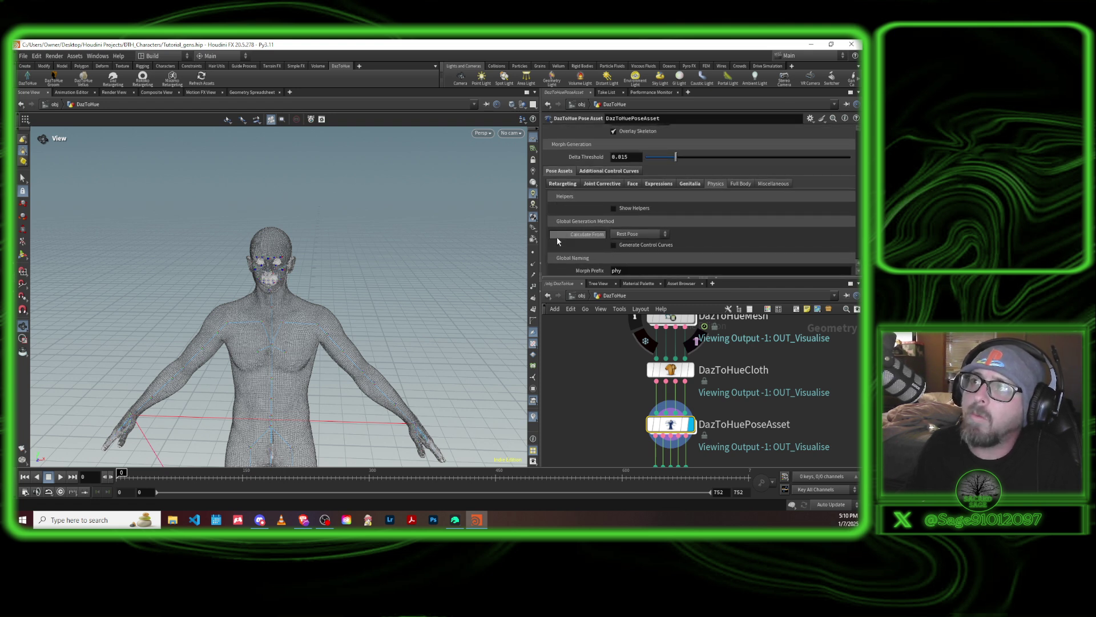
{"action": "scroll", "coordinate": [557, 240], "scroll_direction": "up", "scroll_amount": 6}
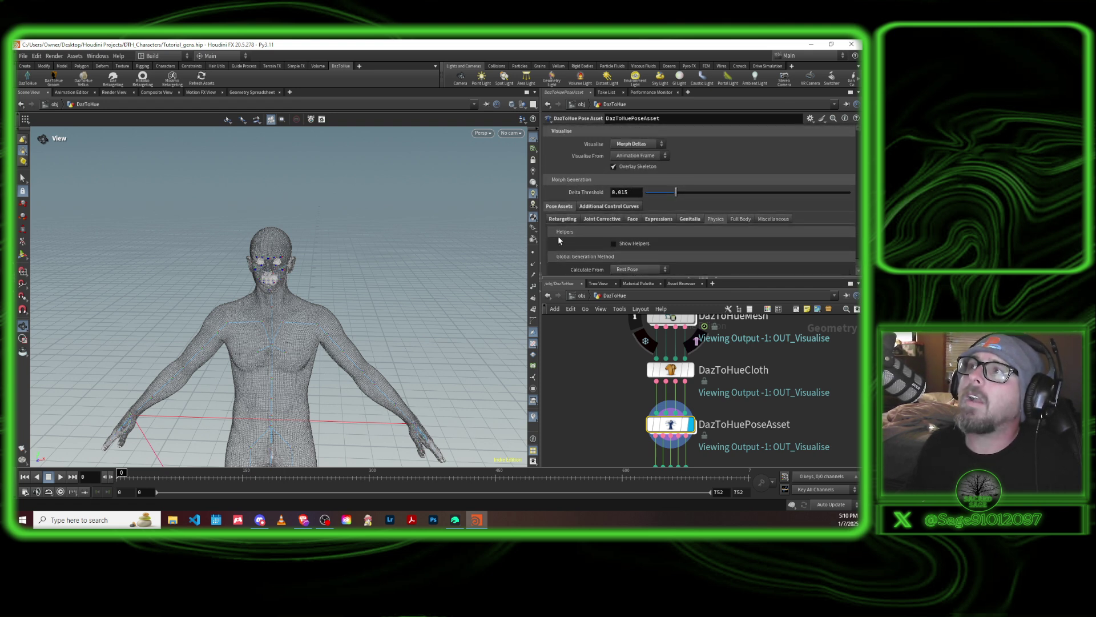
{"action": "left_click", "coordinate": [690, 221]}
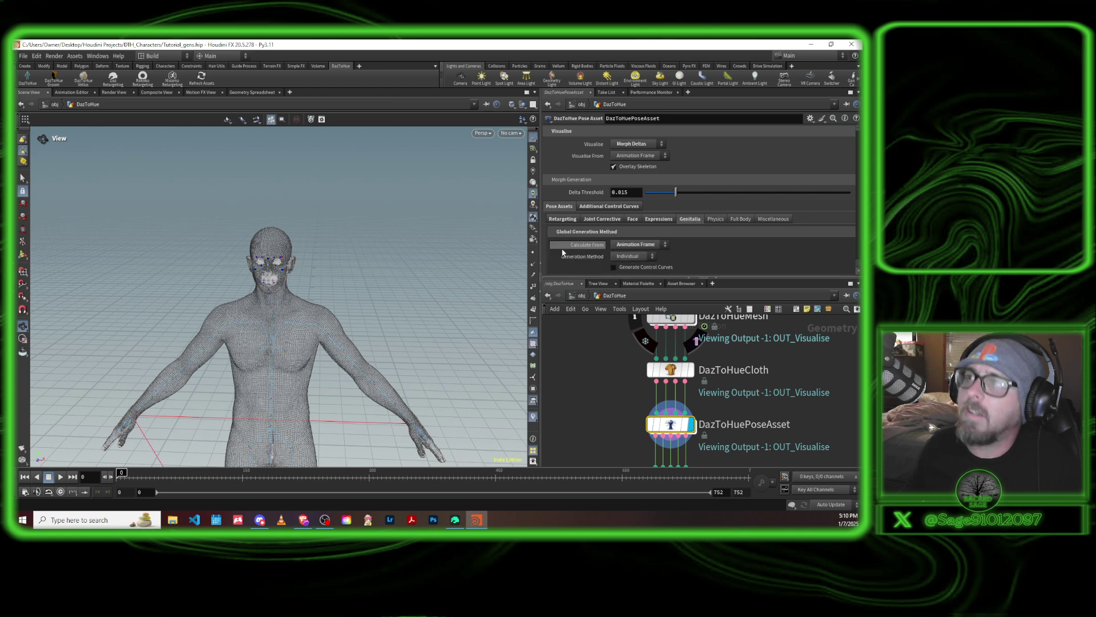
{"action": "scroll", "coordinate": [550, 258], "scroll_direction": "down", "scroll_amount": 7}
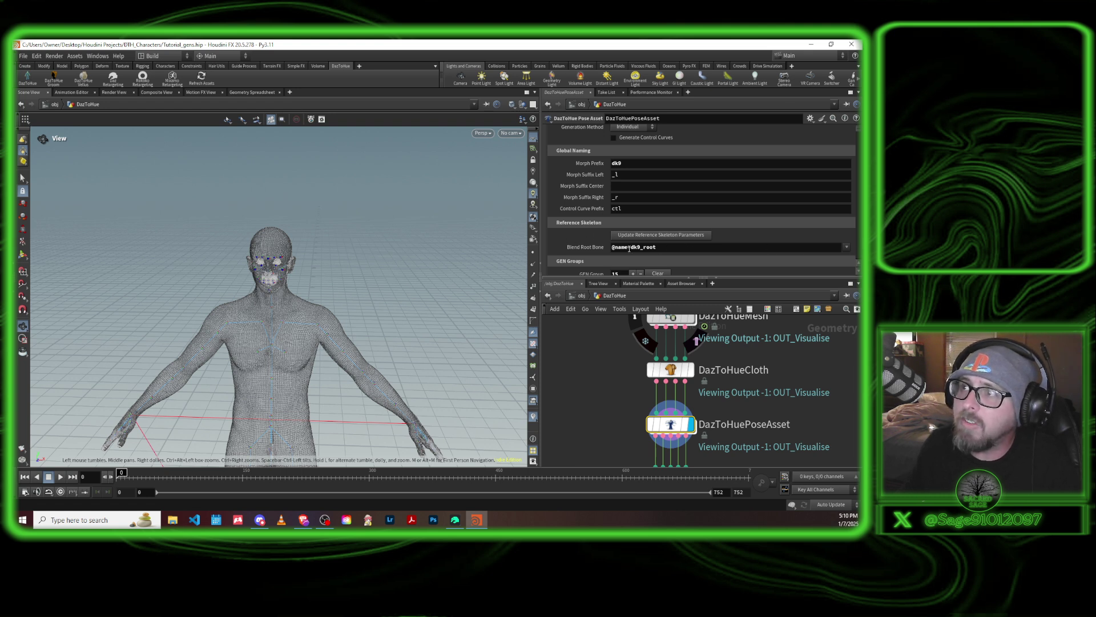
{"action": "left_click_drag", "start_coordinate": [669, 246], "coordinate": [597, 248]}
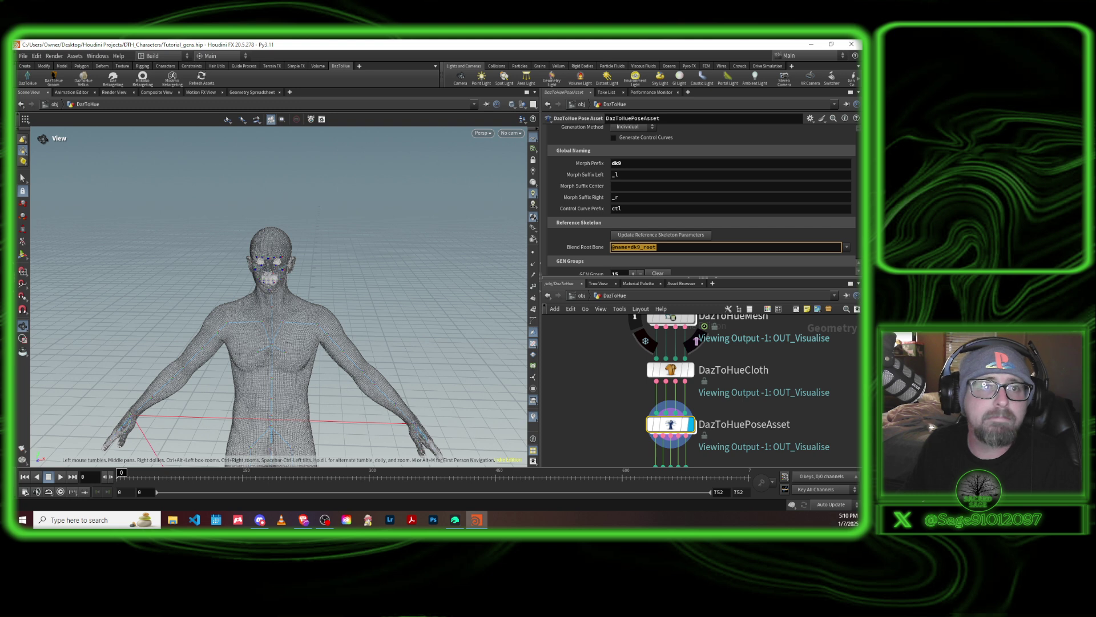
{"action": "left_click", "coordinate": [845, 247]}
{"action": "left_click", "coordinate": [817, 246]}
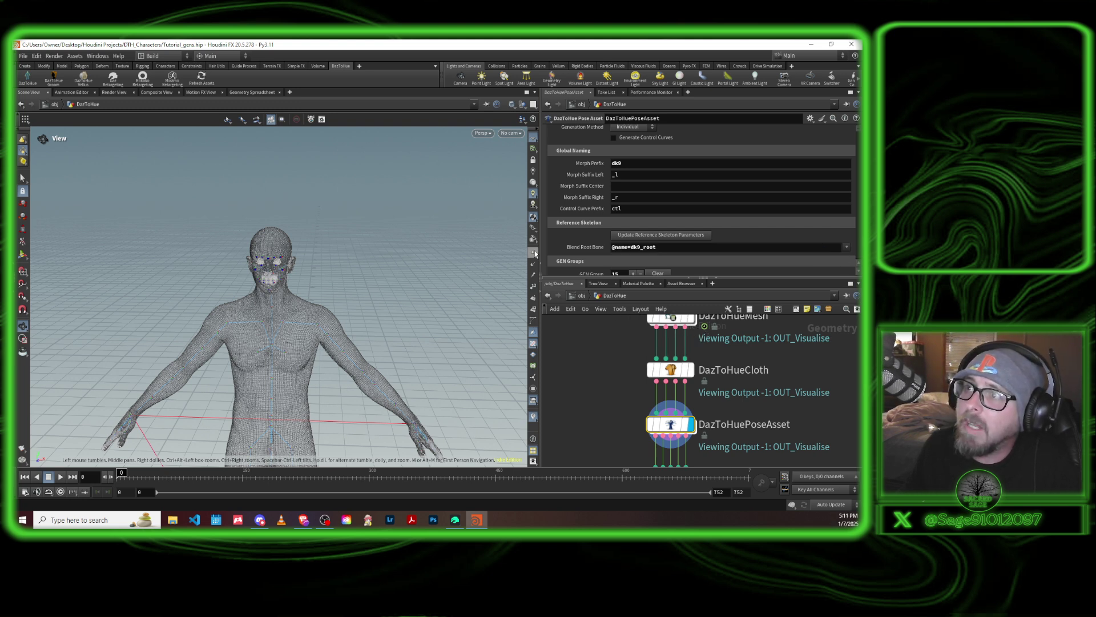
{"action": "mouse_move", "coordinate": [535, 253]}
{"action": "left_mouse_down"}
{"action": "mouse_move", "coordinate": [426, 247]}
{"action": "mouse_move", "coordinate": [541, 248]}
{"action": "left_mouse_up"}
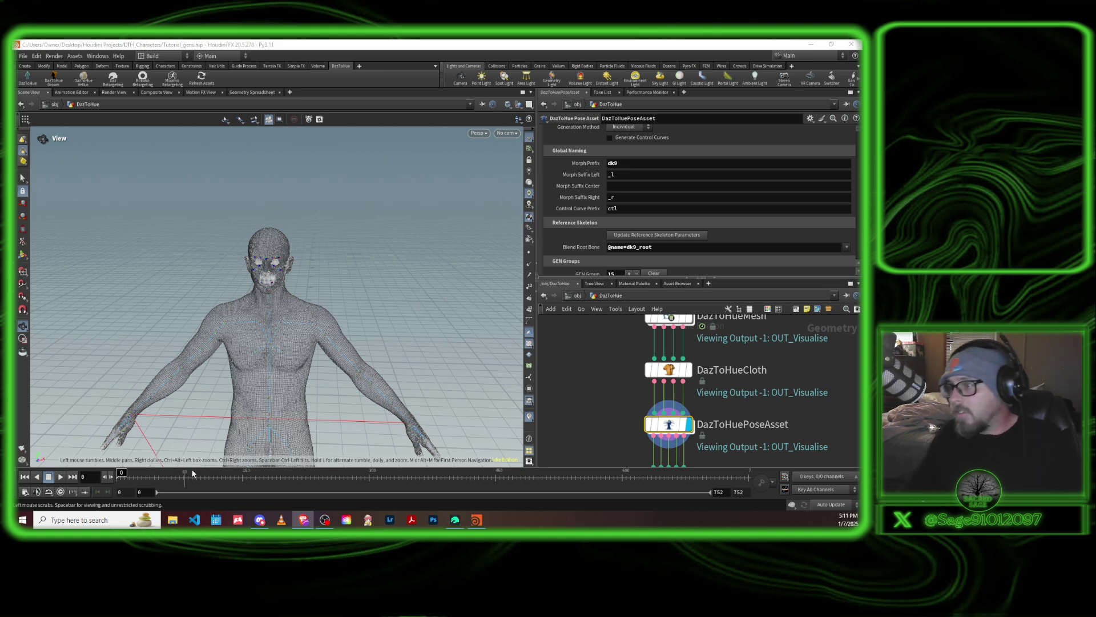
Step: Select the DazToHueExport node below DazToHuePoseAsset and make it the displayed node to show its output in the viewport
{"action": "middle_click_drag", "start_coordinate": [593, 419], "coordinate": [592, 392]}
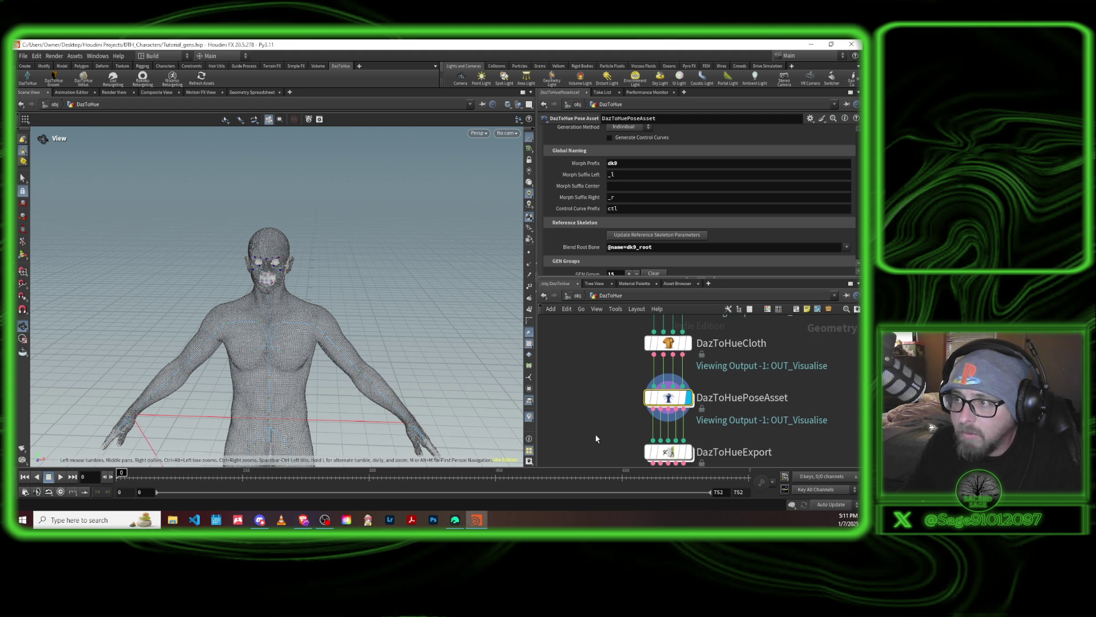
{"action": "middle_click_drag", "start_coordinate": [596, 438], "coordinate": [589, 380]}
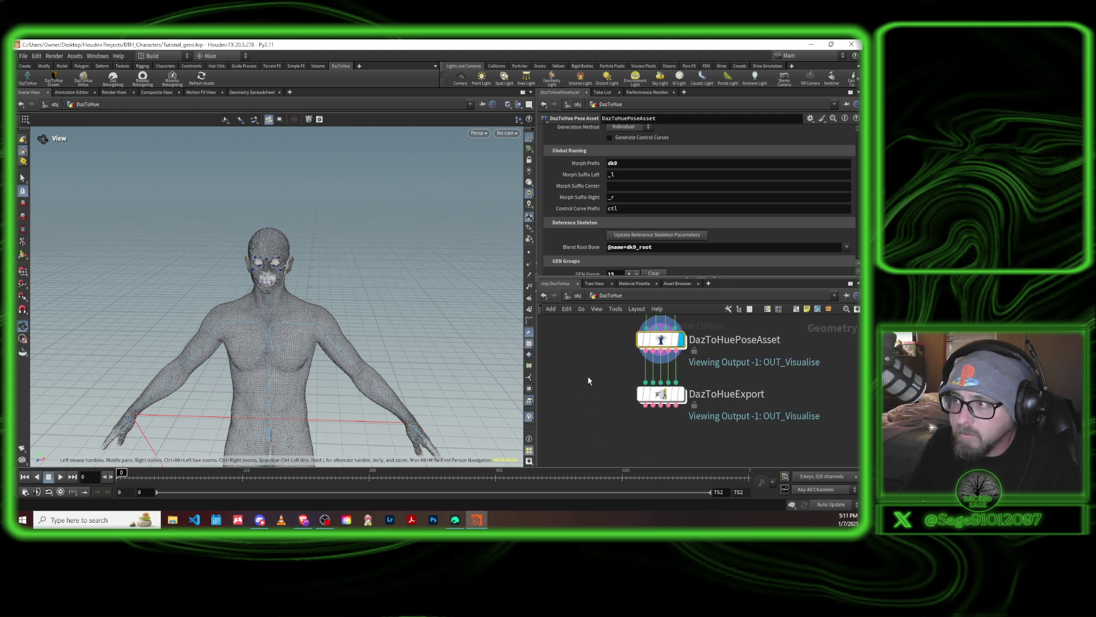
{"action": "left_click", "coordinate": [655, 392]}
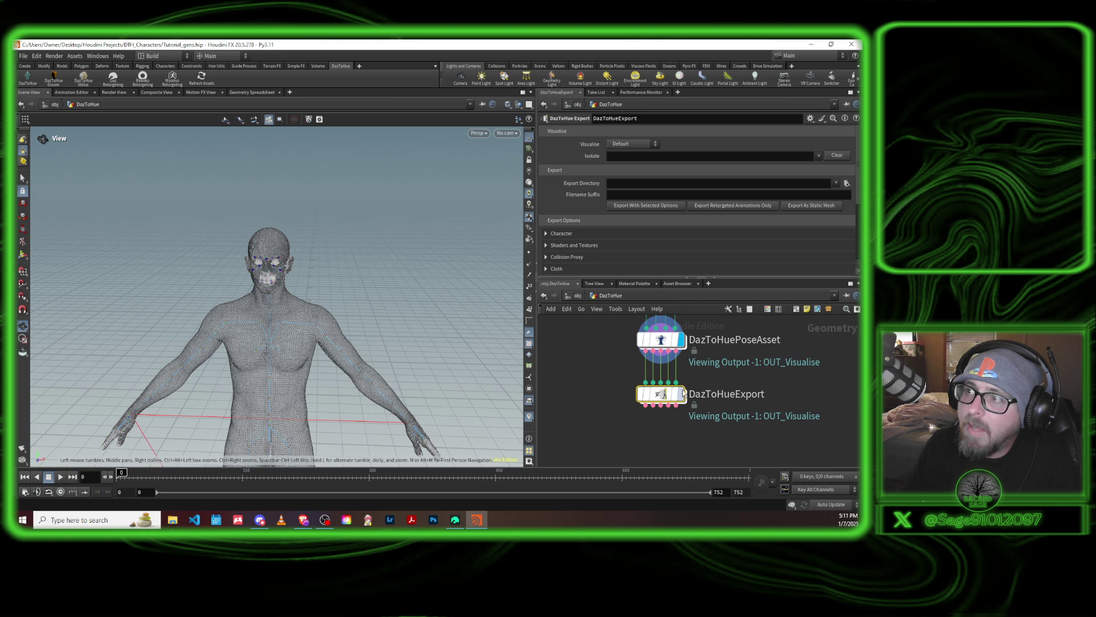
{"action": "left_click", "coordinate": [676, 393]}
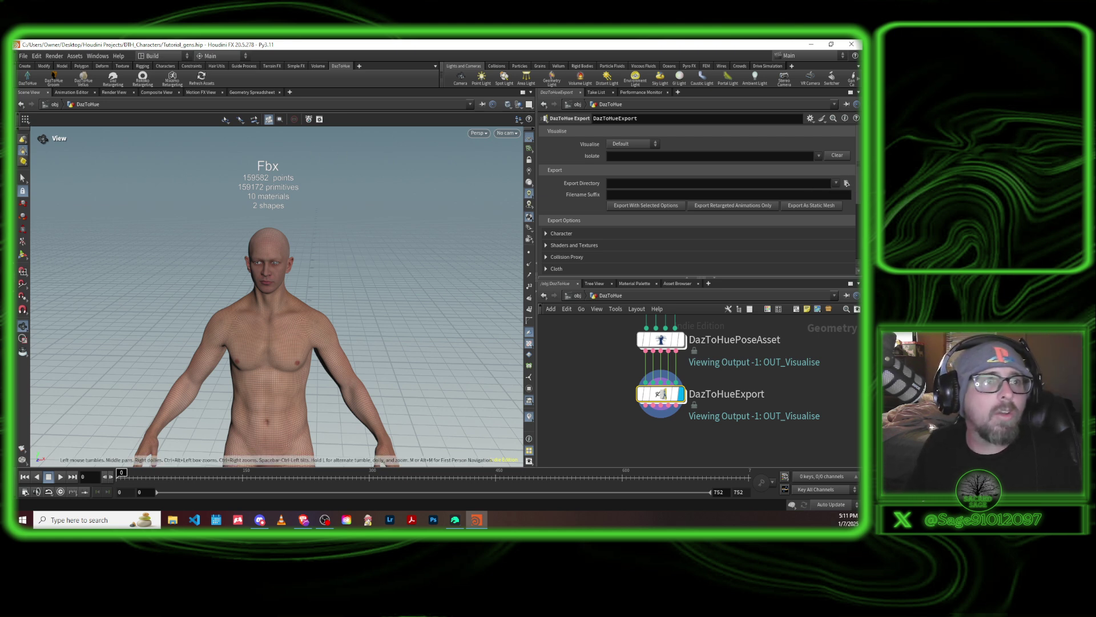
Step: Enable Export GEN Pose Asset Animation and Export Pose Asset Names in the Pose Assets export options of DazToHueExport
{"action": "scroll", "coordinate": [579, 254], "scroll_direction": "down", "scroll_amount": 3}
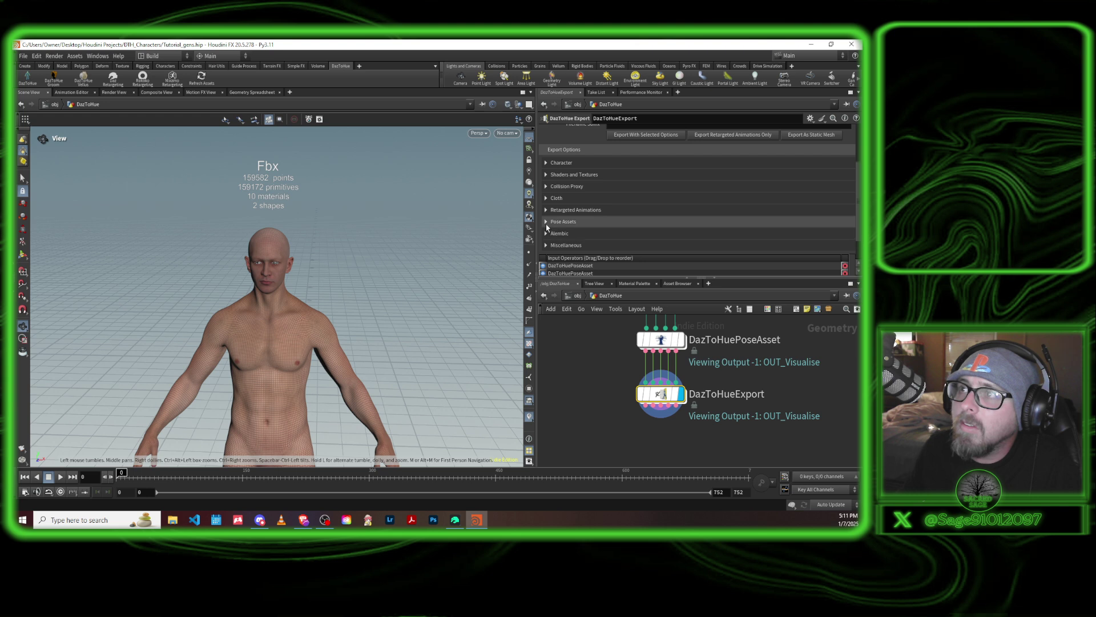
{"action": "left_click", "coordinate": [547, 222]}
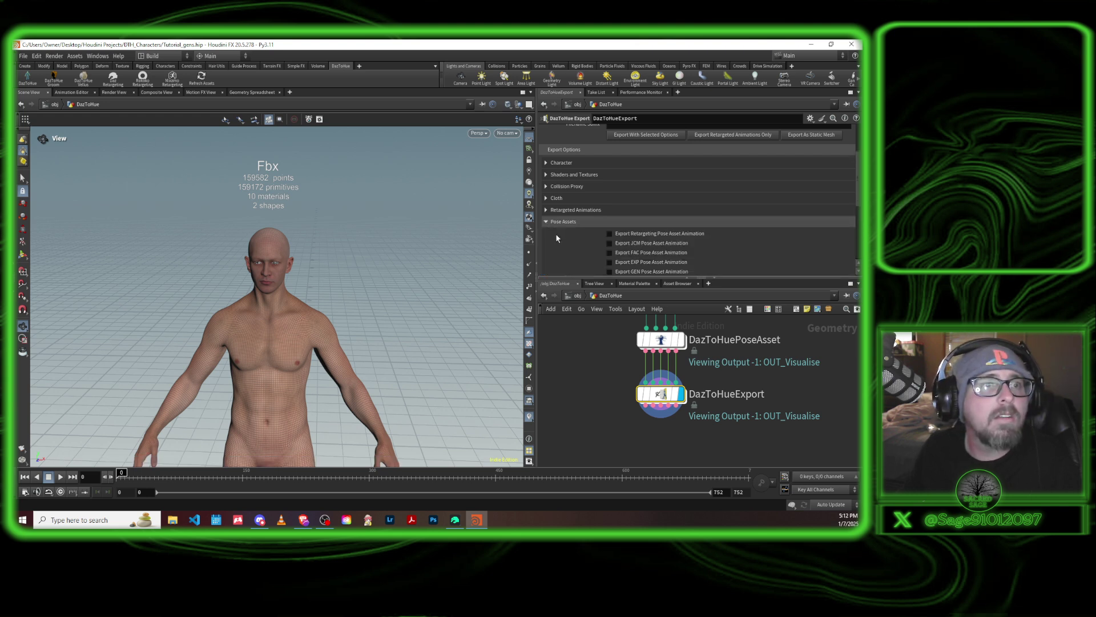
{"action": "scroll", "coordinate": [567, 235], "scroll_direction": "down", "scroll_amount": 2}
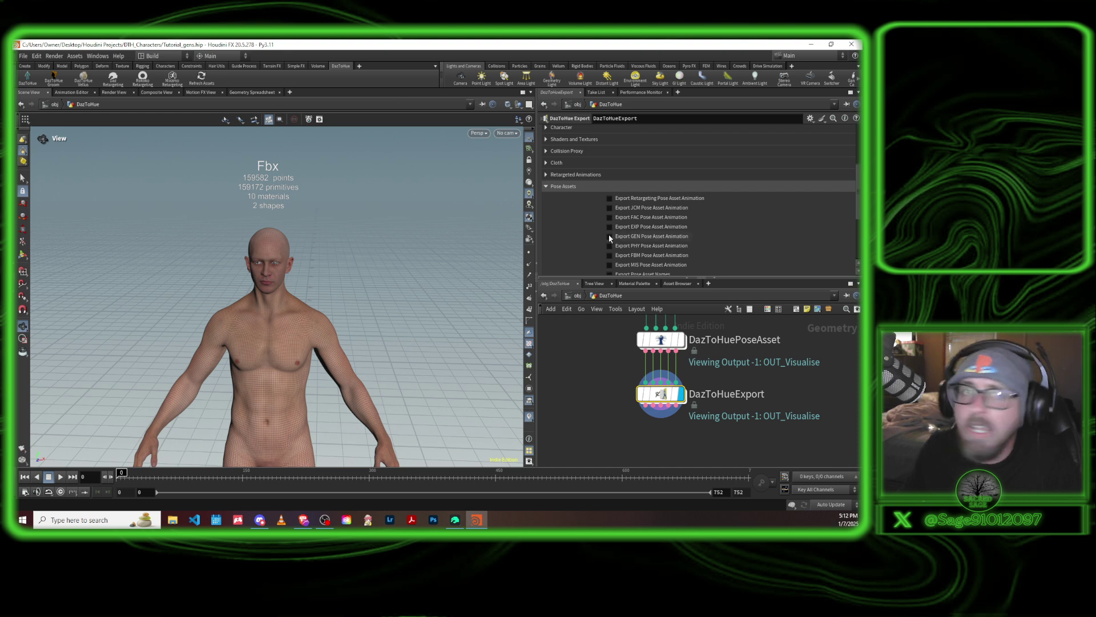
{"action": "left_click", "coordinate": [609, 236]}
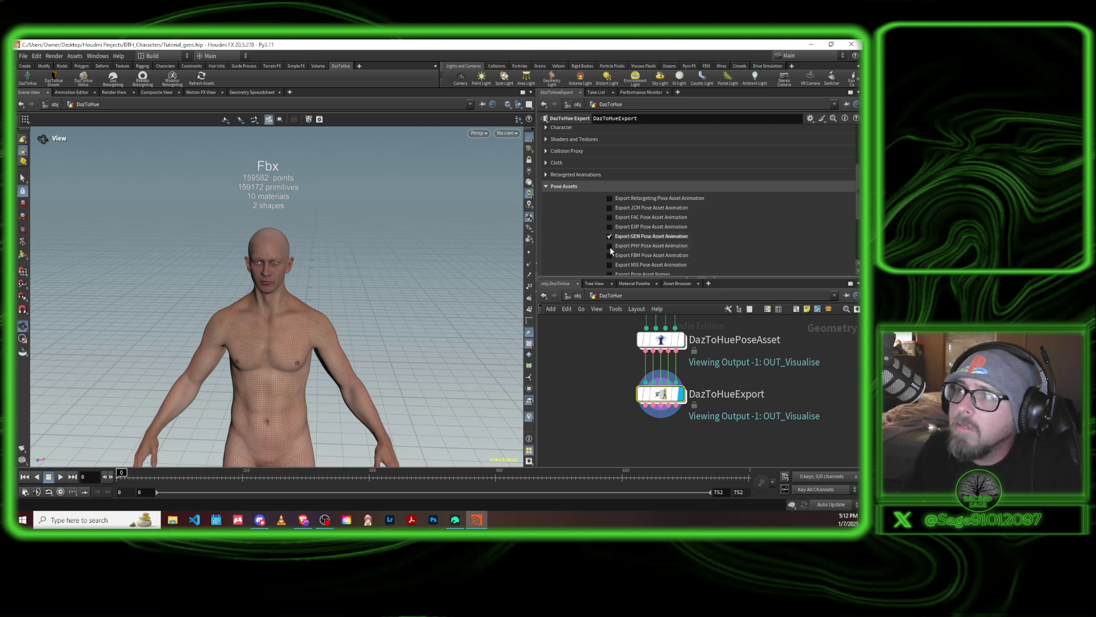
{"action": "scroll", "coordinate": [605, 244], "scroll_direction": "down", "scroll_amount": 1}
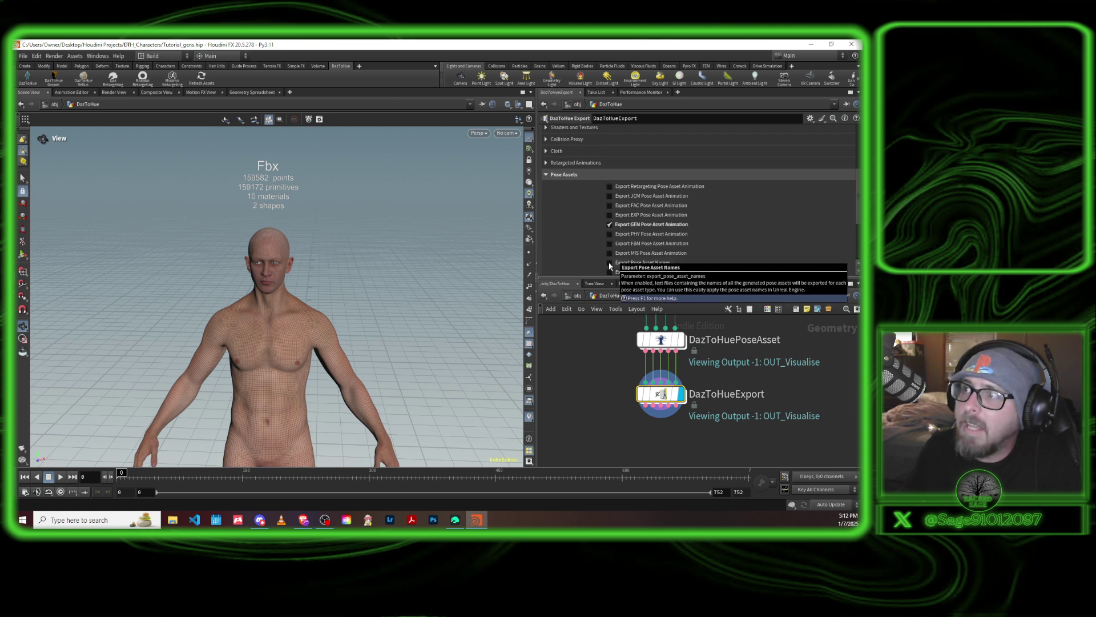
{"action": "left_click", "coordinate": [609, 263]}
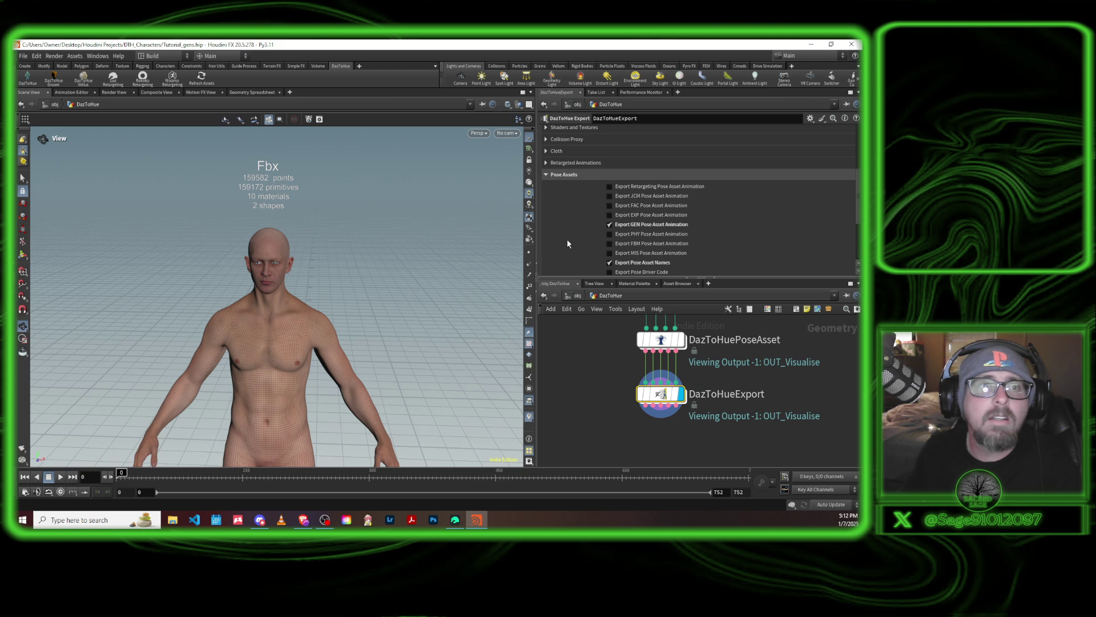
{"action": "scroll", "coordinate": [567, 238], "scroll_direction": "down", "scroll_amount": 2}
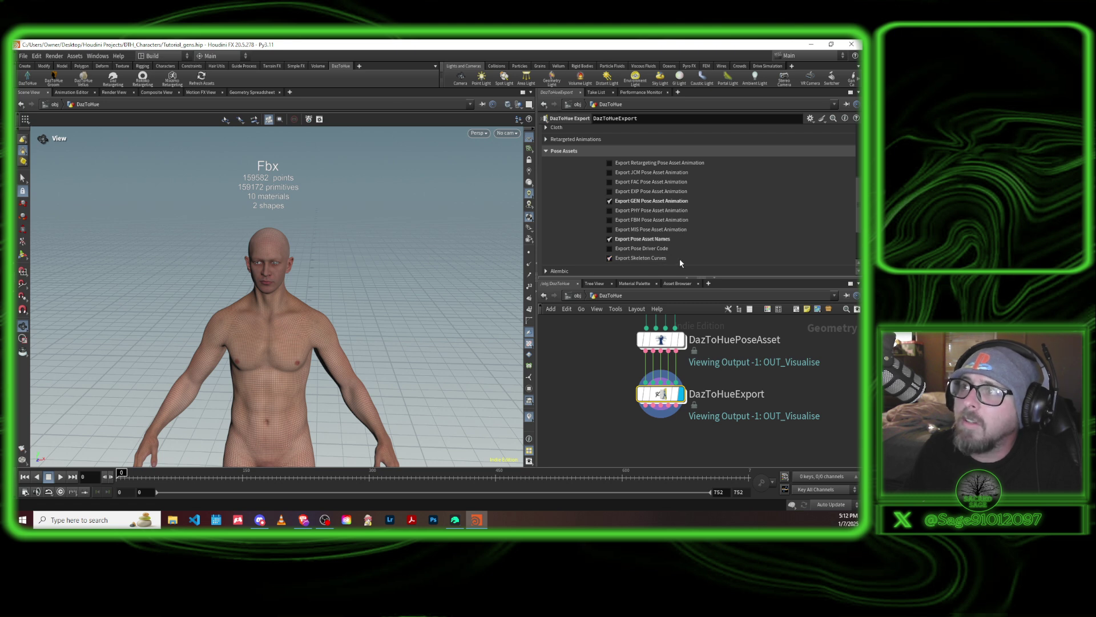
{"action": "scroll", "coordinate": [636, 222], "scroll_direction": "up", "scroll_amount": 3}
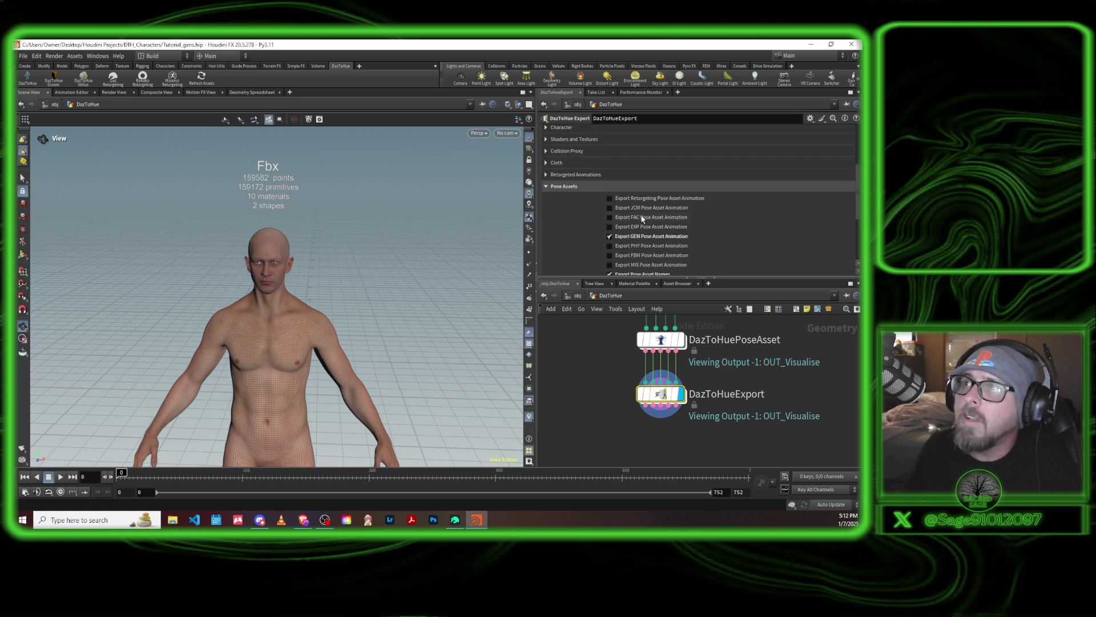
{"action": "scroll", "coordinate": [590, 227], "scroll_direction": "up", "scroll_amount": 9}
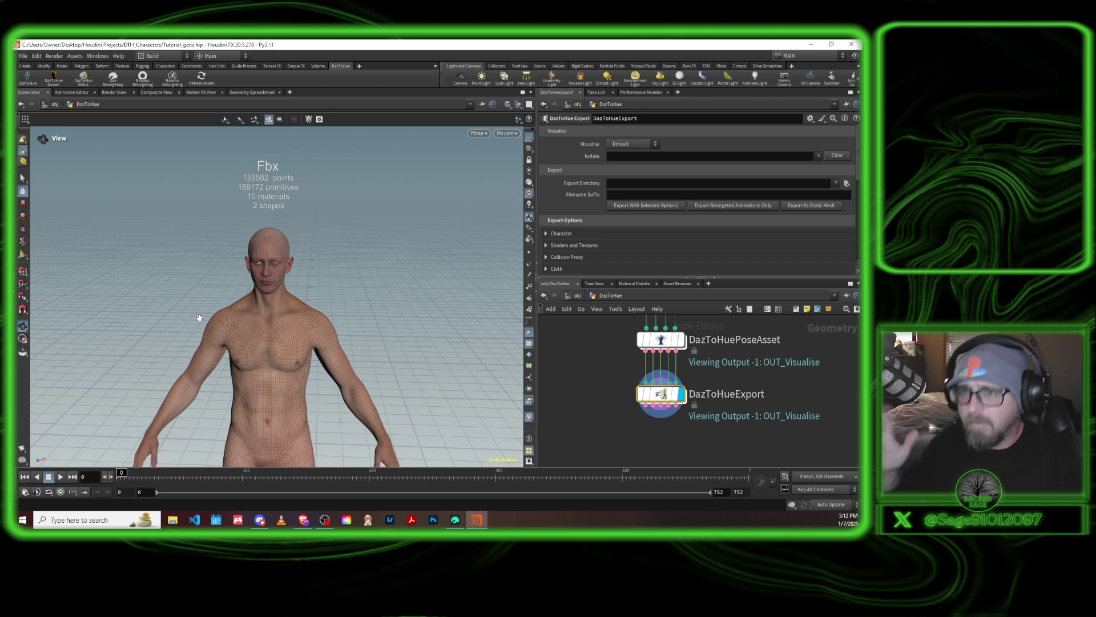
{"action": "scroll", "coordinate": [257, 214], "scroll_direction": "up", "scroll_amount": 5}
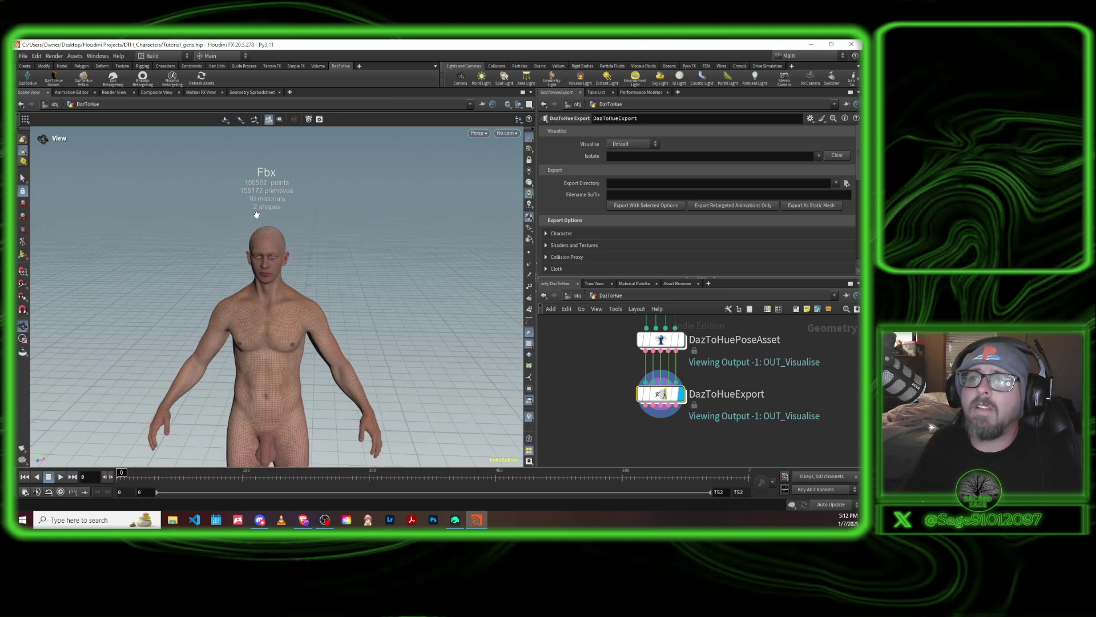